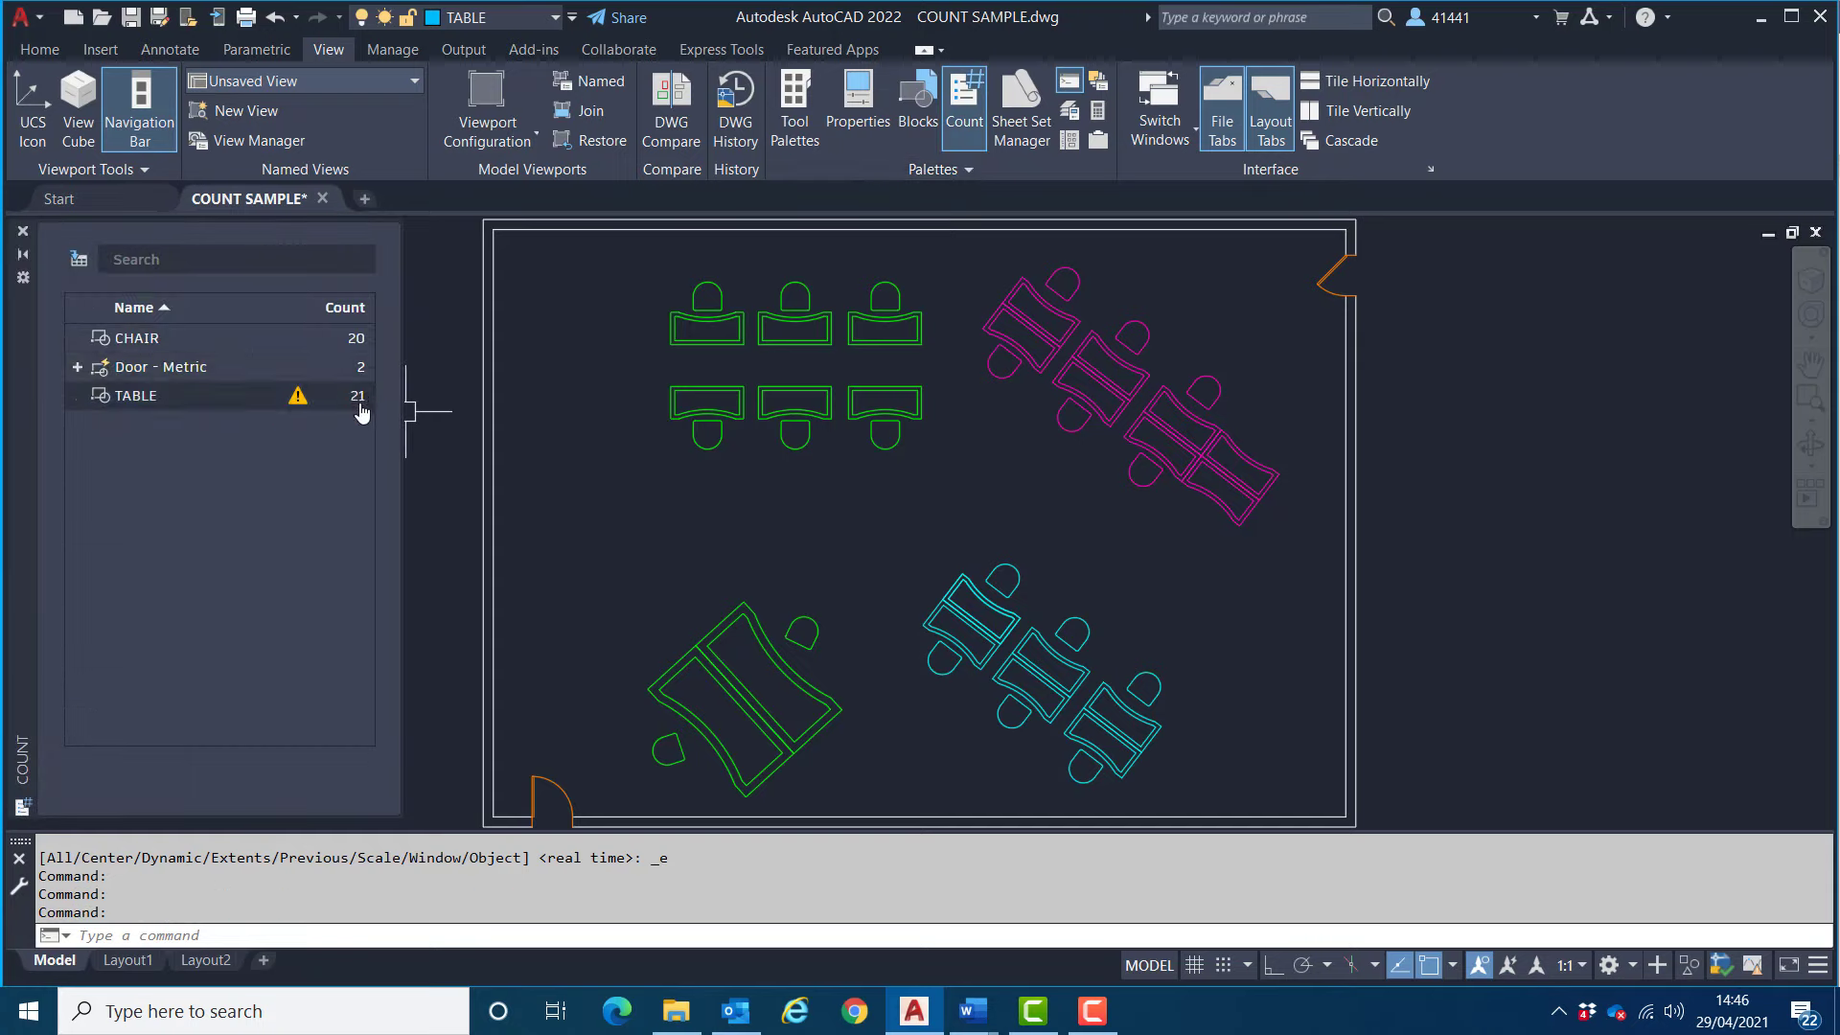
Step: Highlight the counted CHAIR blocks, inspect several instances forwards and backwards, and return to the full floor plan
left_click(221, 347)
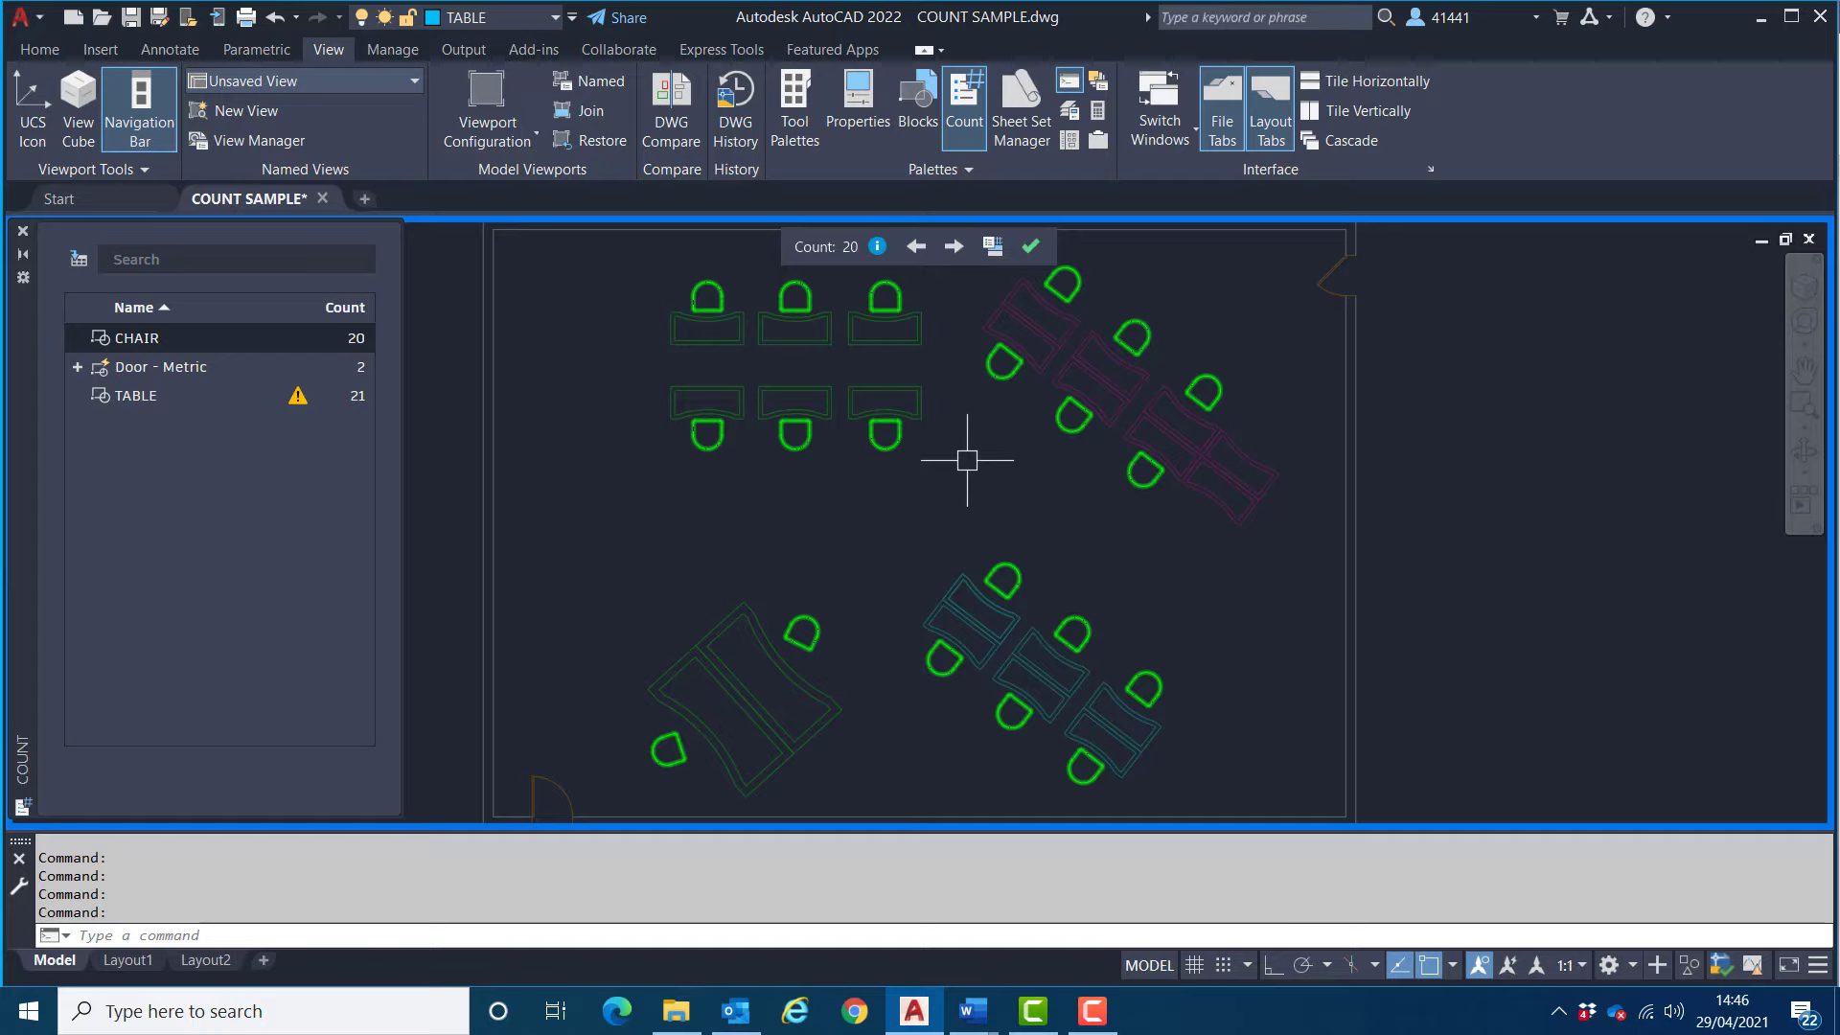
left_click(953, 248)
left_click(954, 247)
left_click(952, 248)
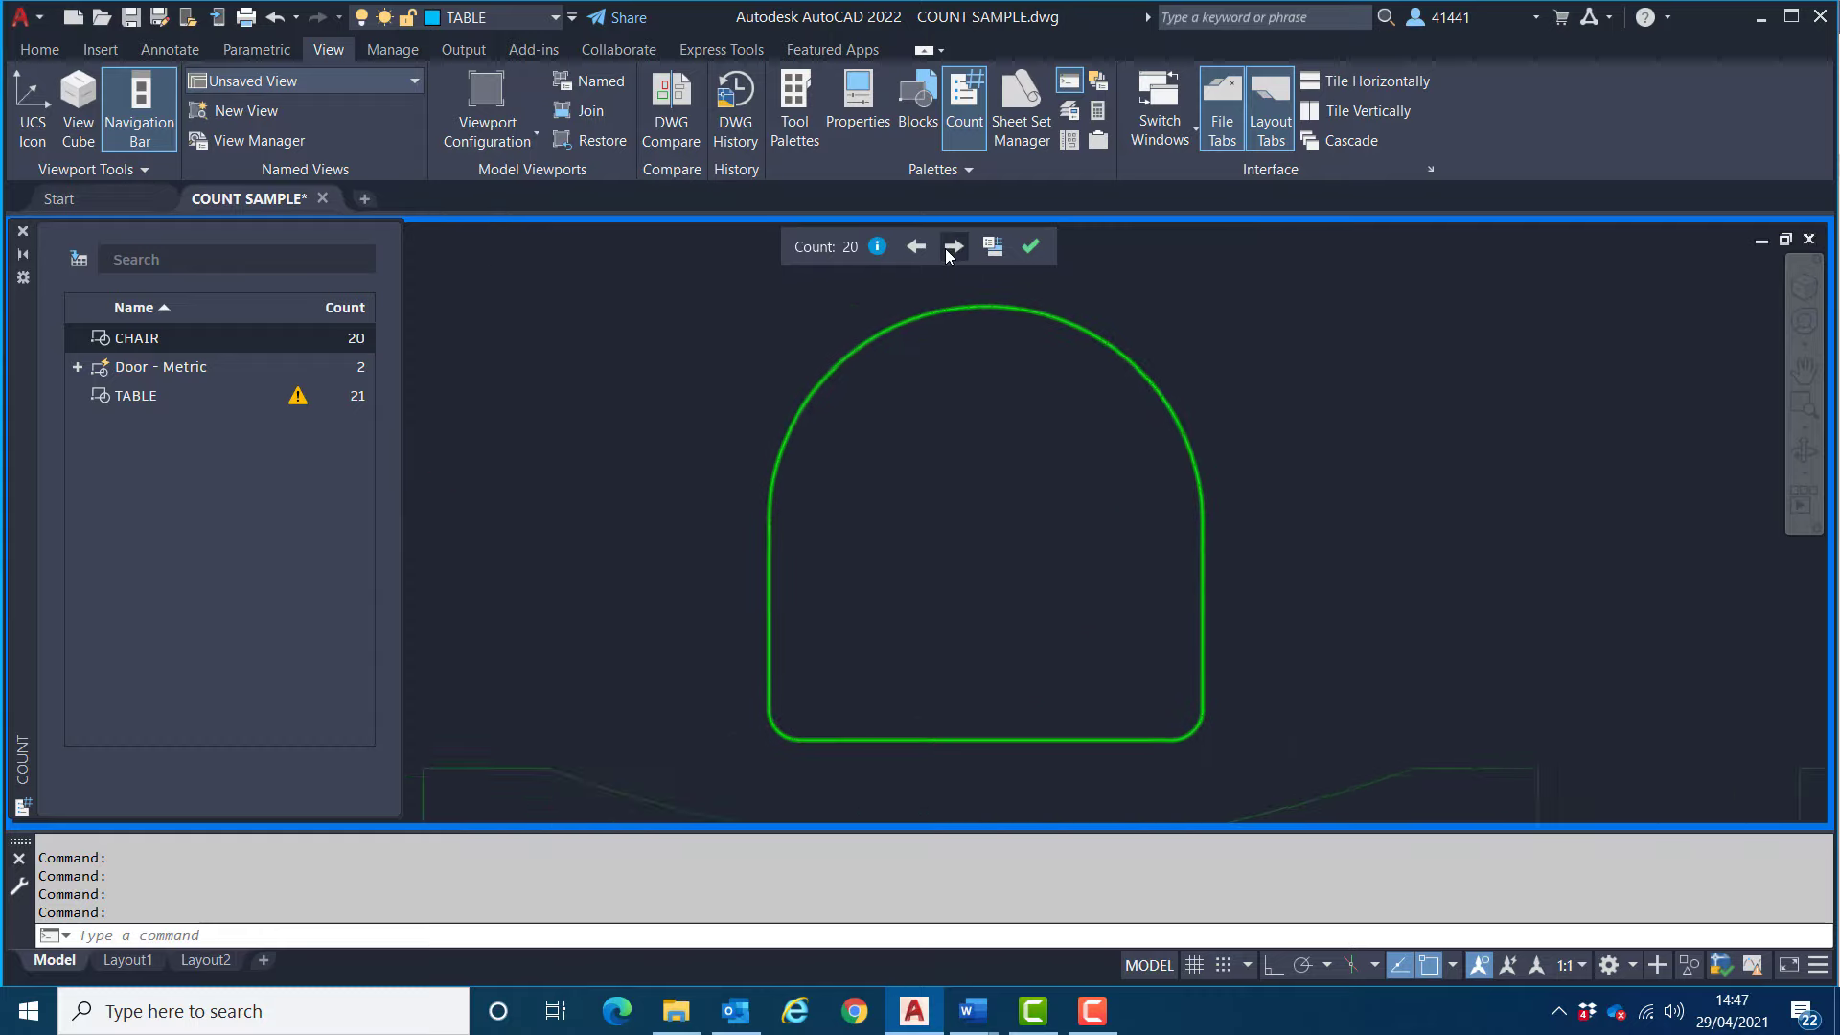
left_click(916, 247)
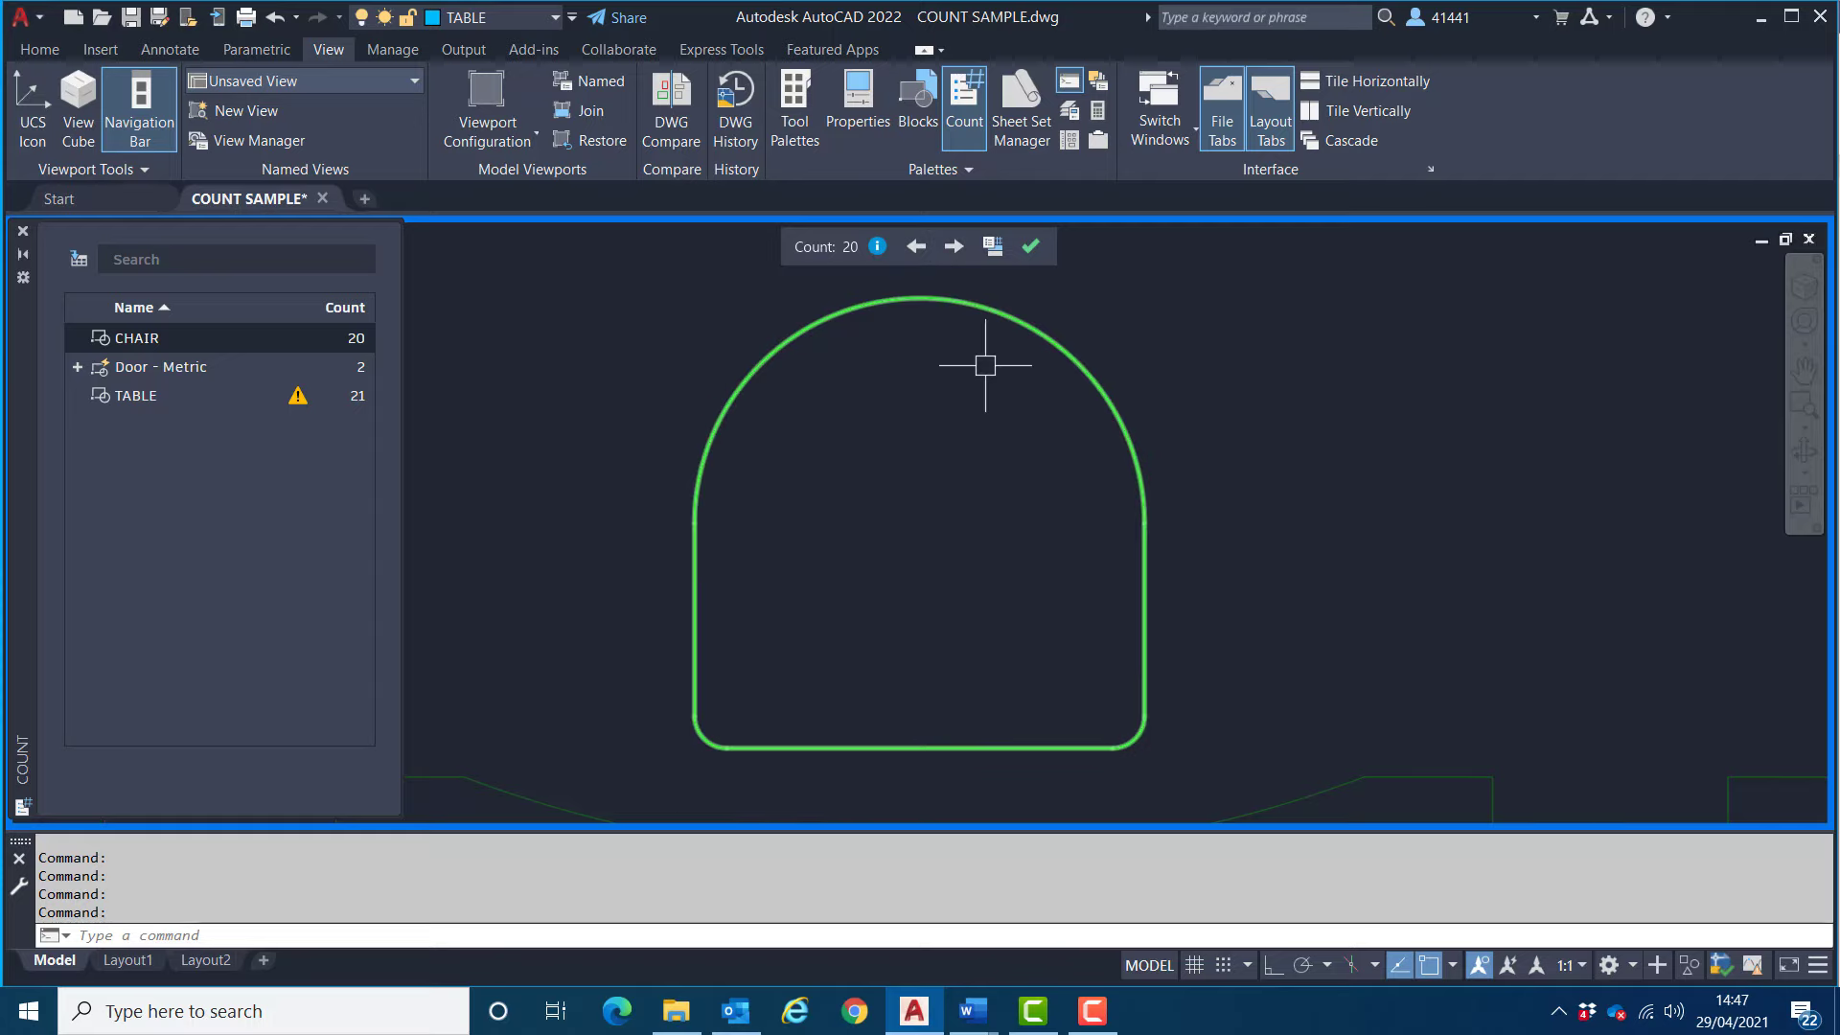
middle_click(1228, 477)
middle_click(1229, 476)
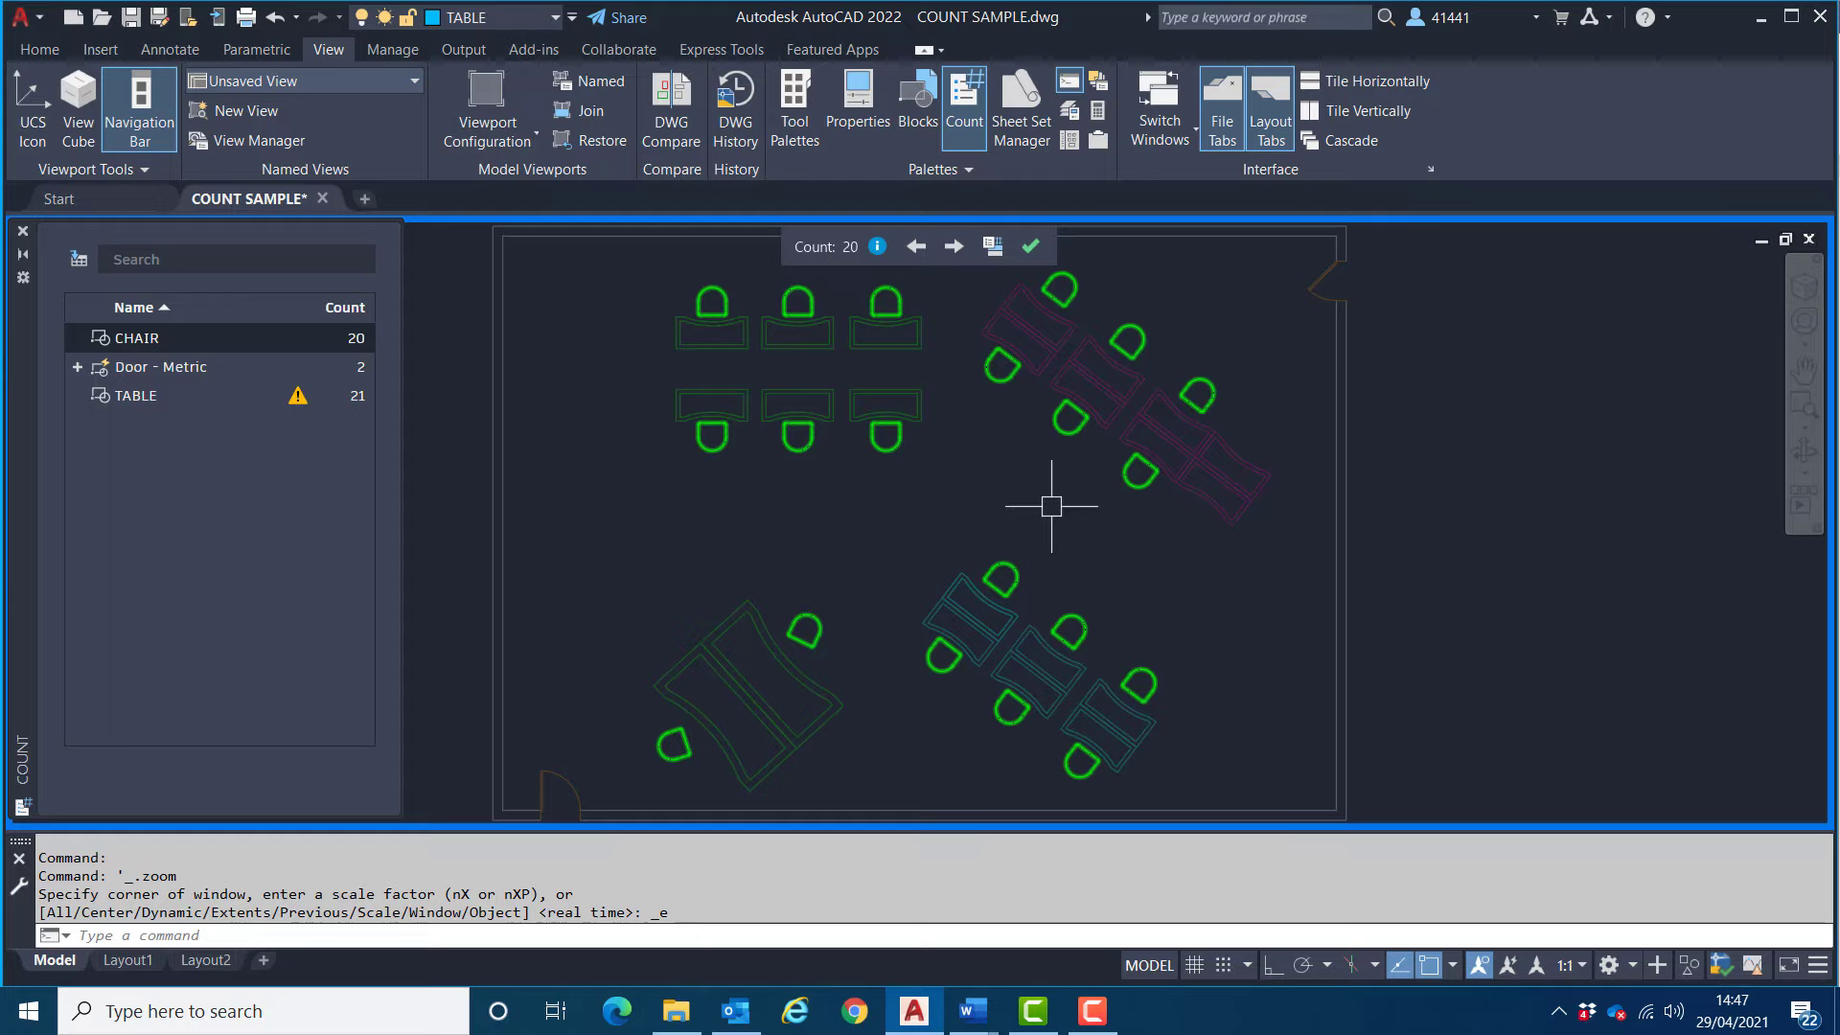
Step: Expand the CHAIR count by layer and highlight the FURNITURE - 1, FURNITURE - 2 and FURNITURE - 3 chairs in turn
right_click(197, 348)
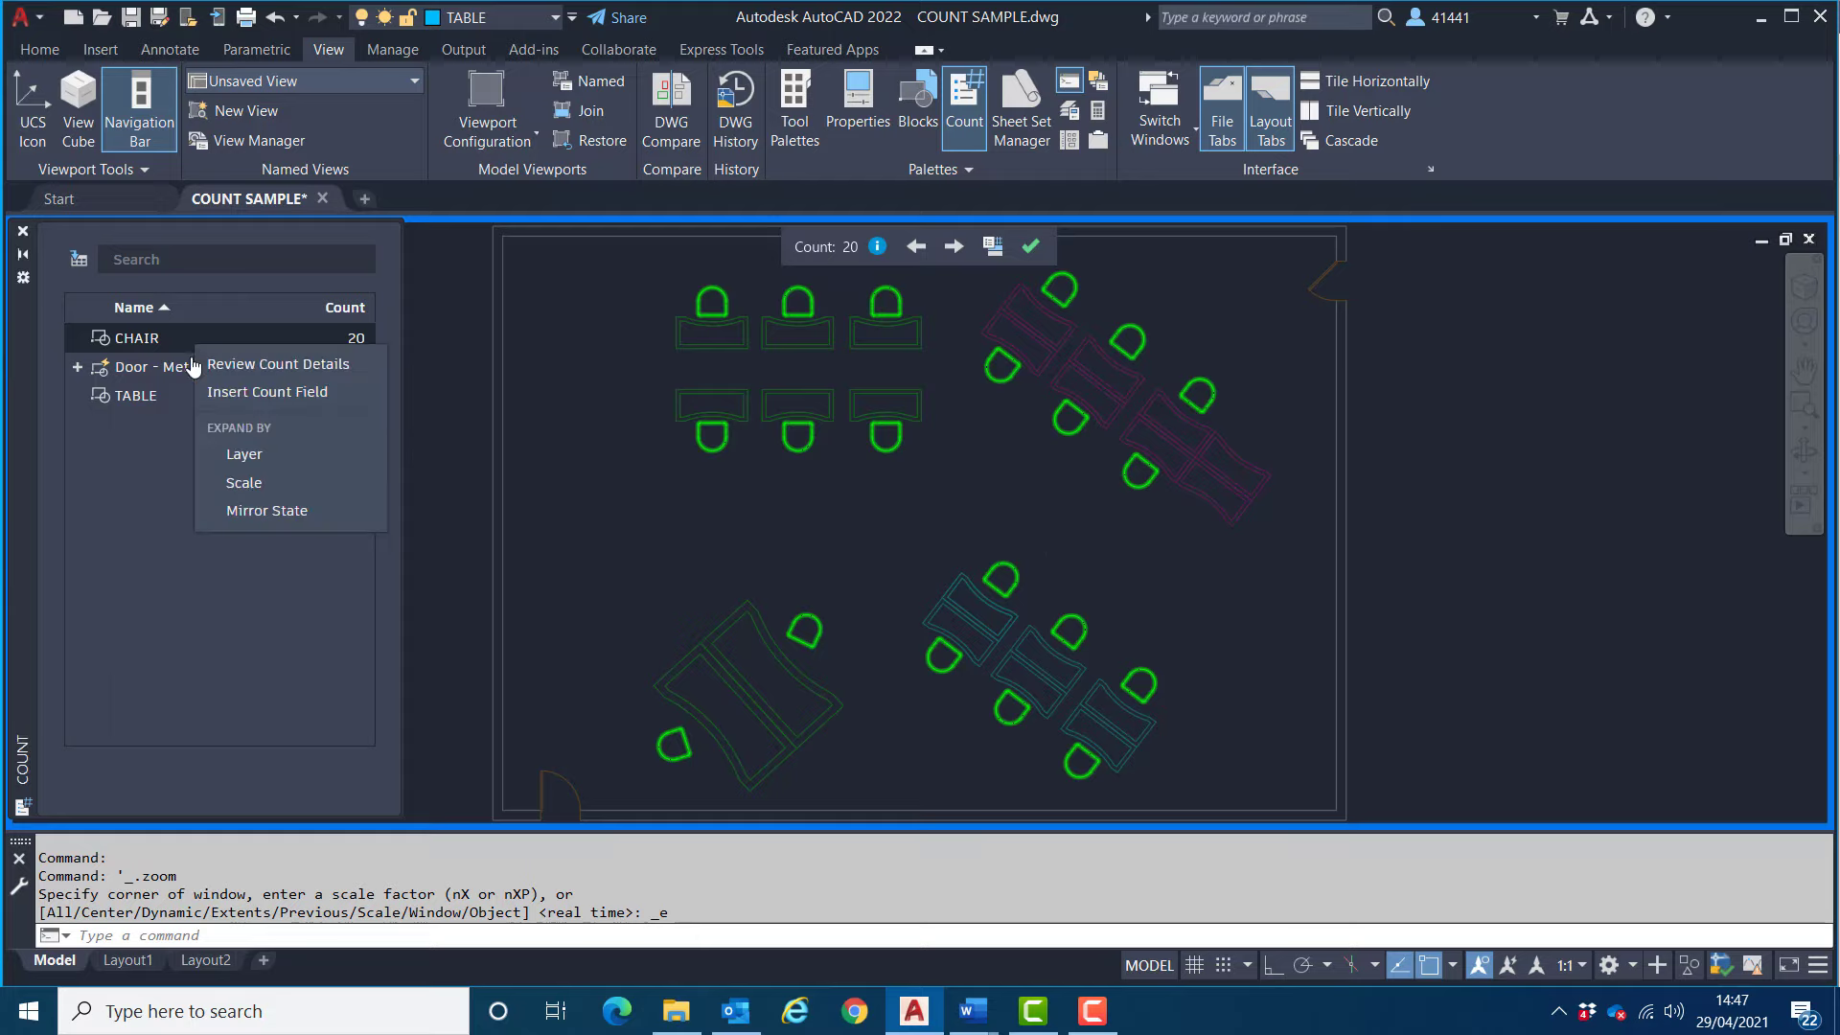
left_click(236, 458)
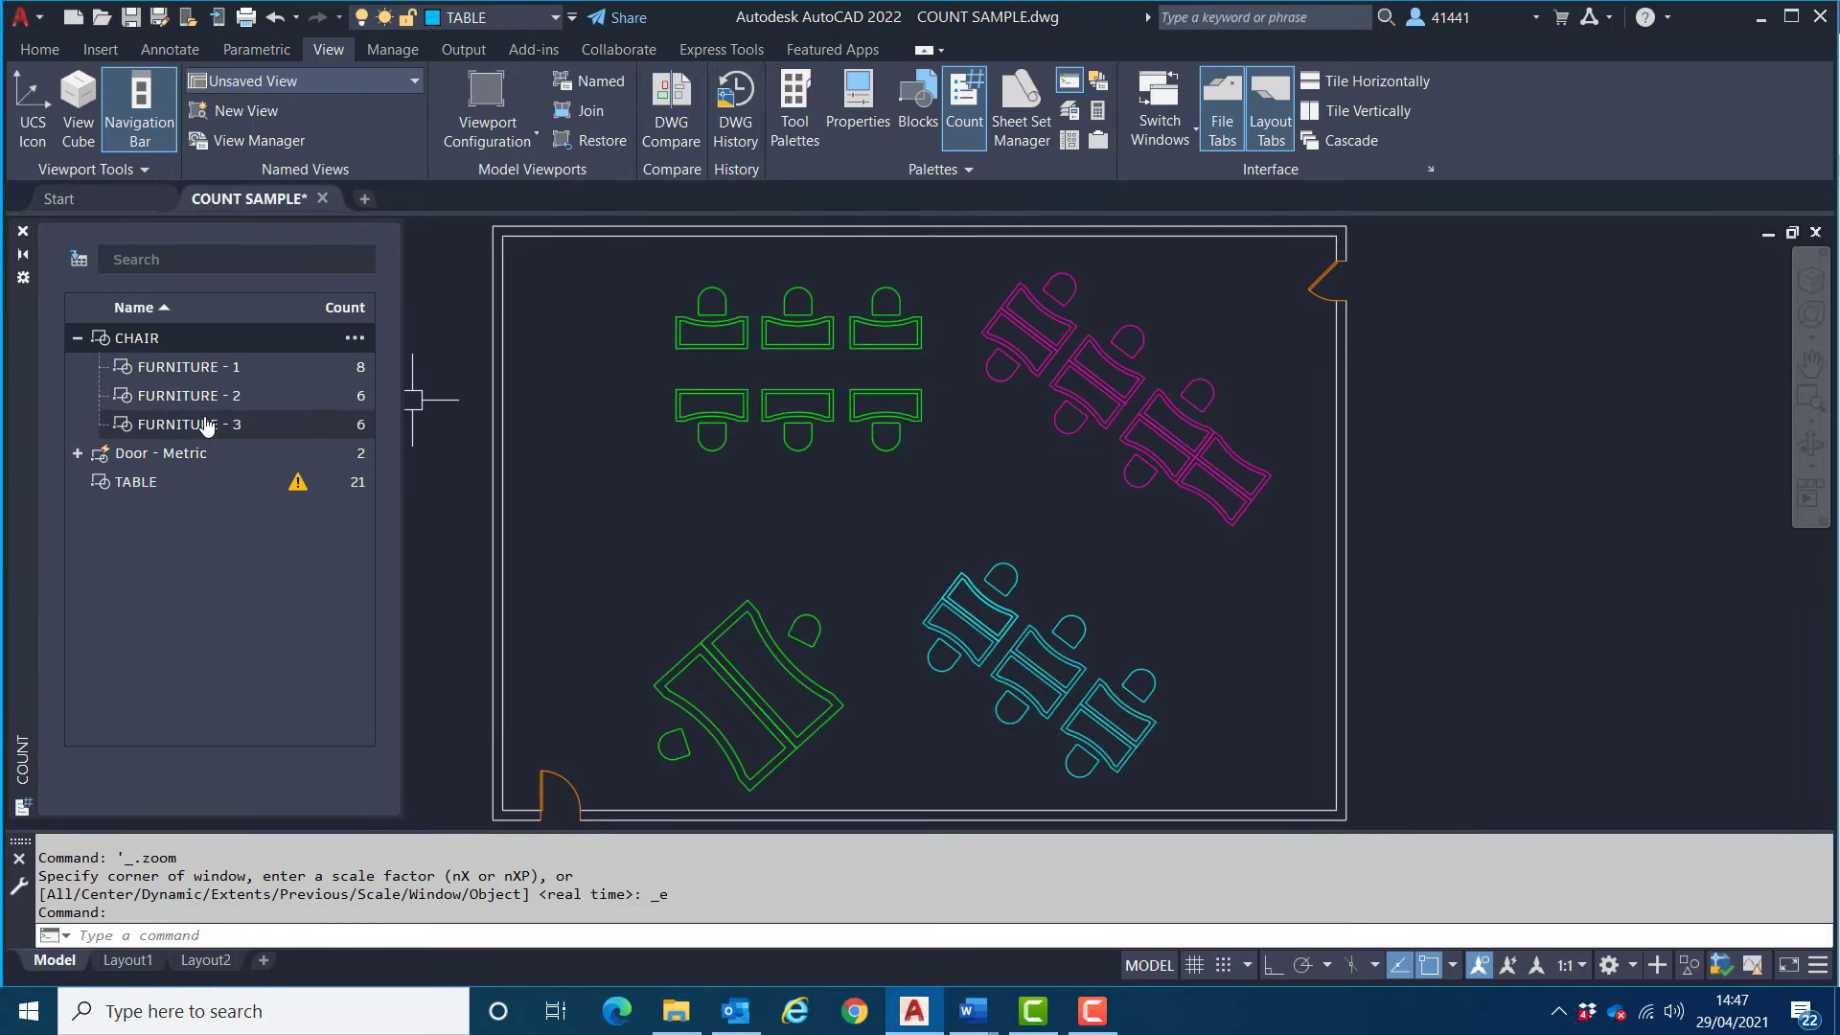
left_click(189, 370)
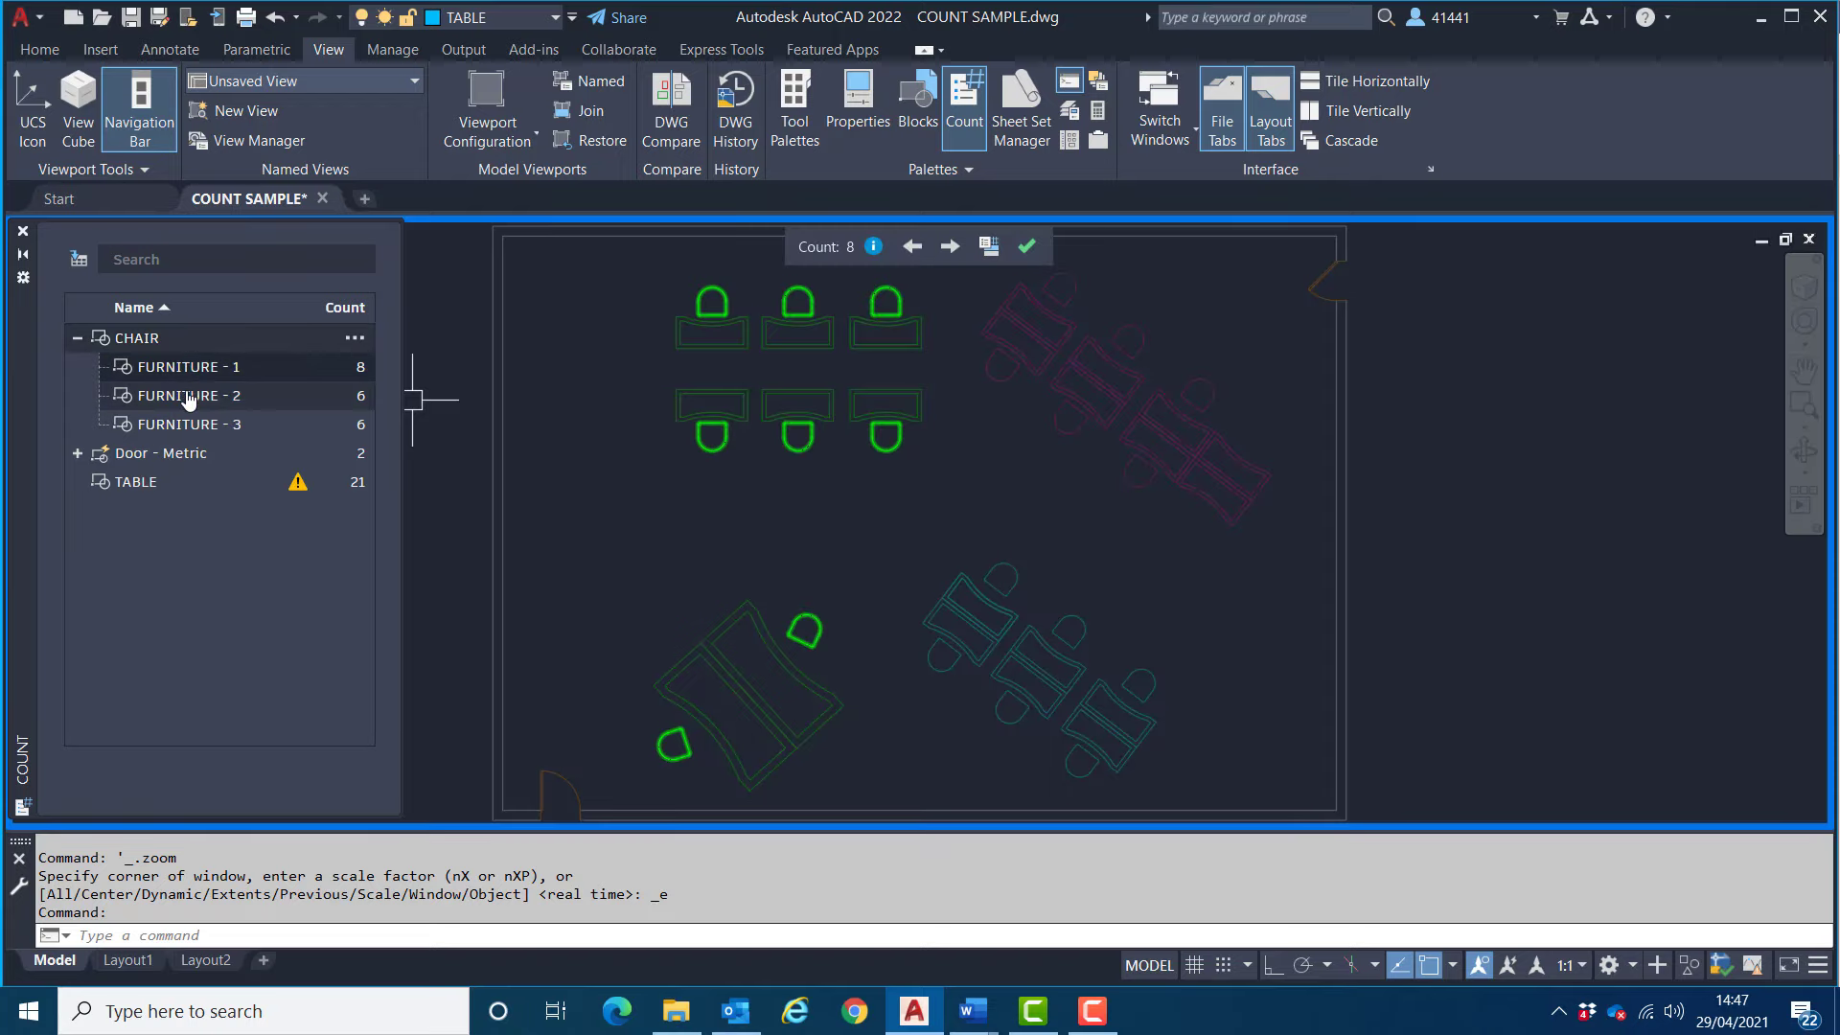
left_click(189, 399)
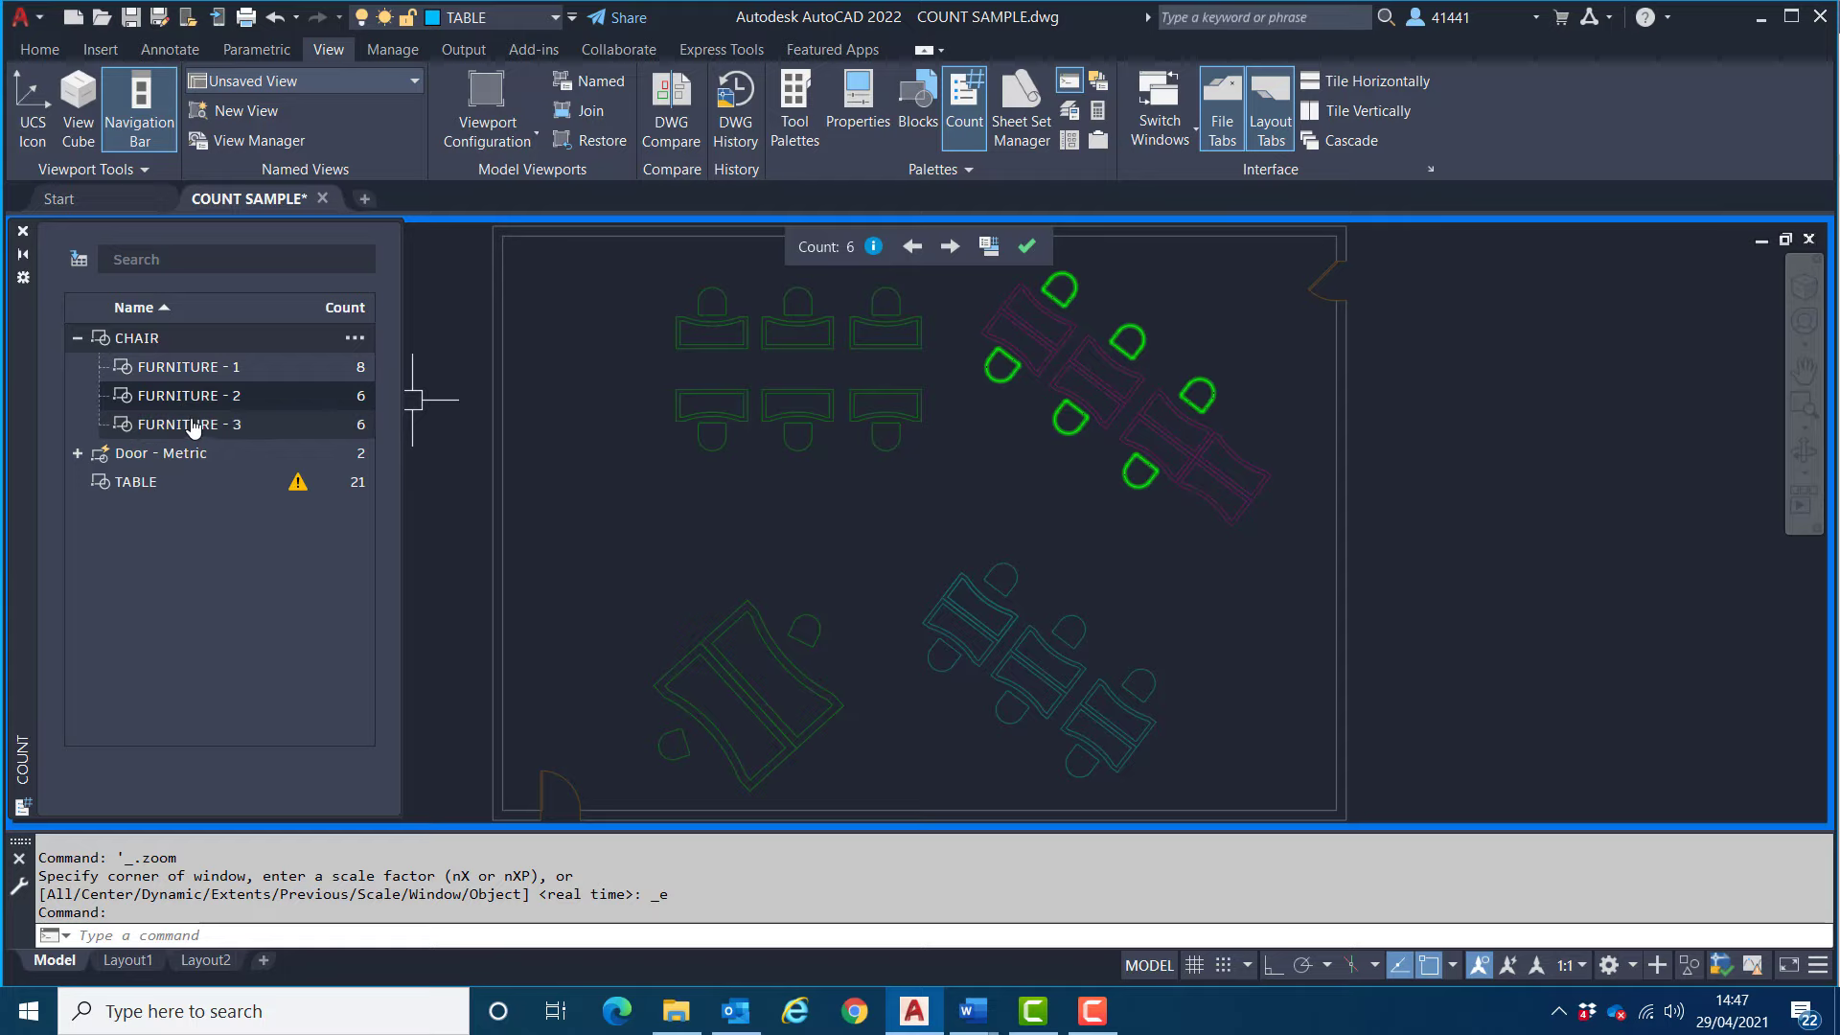
left_click(192, 427)
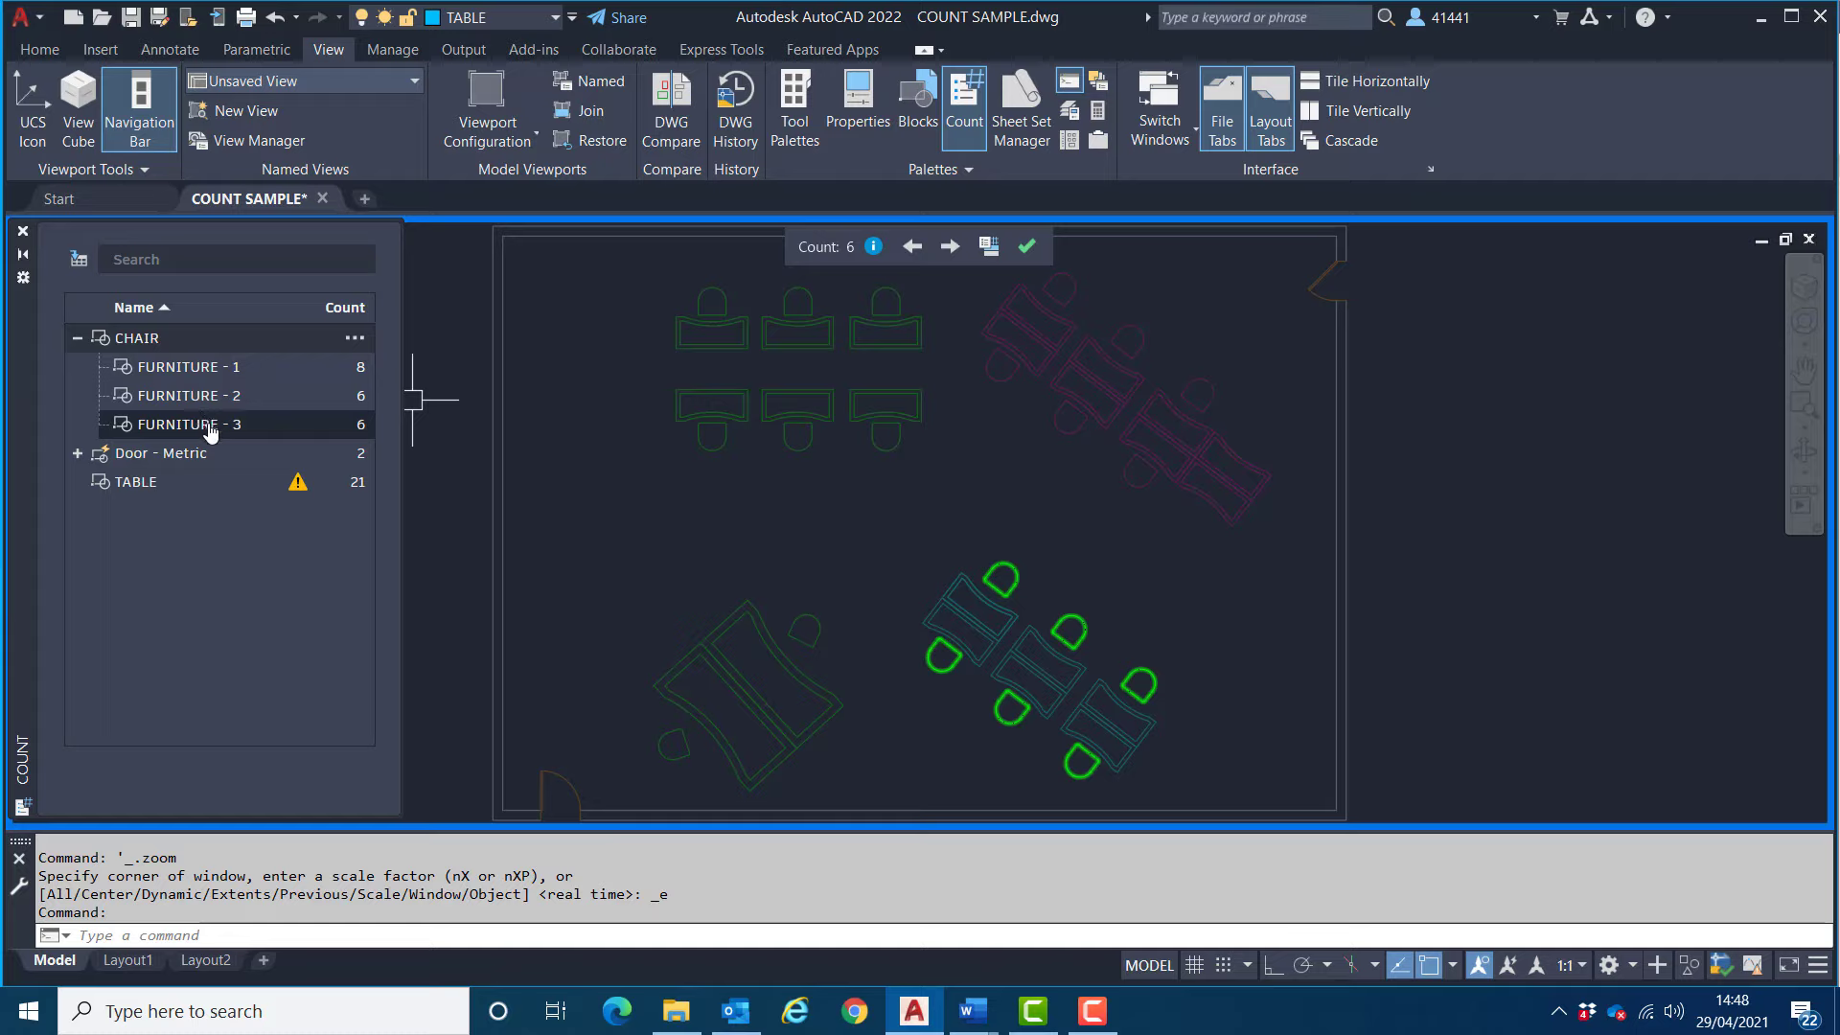
Step: Review the TABLE count's error report, inspecting the exploded block and the overlapping object, and return to the count list
left_click(297, 485)
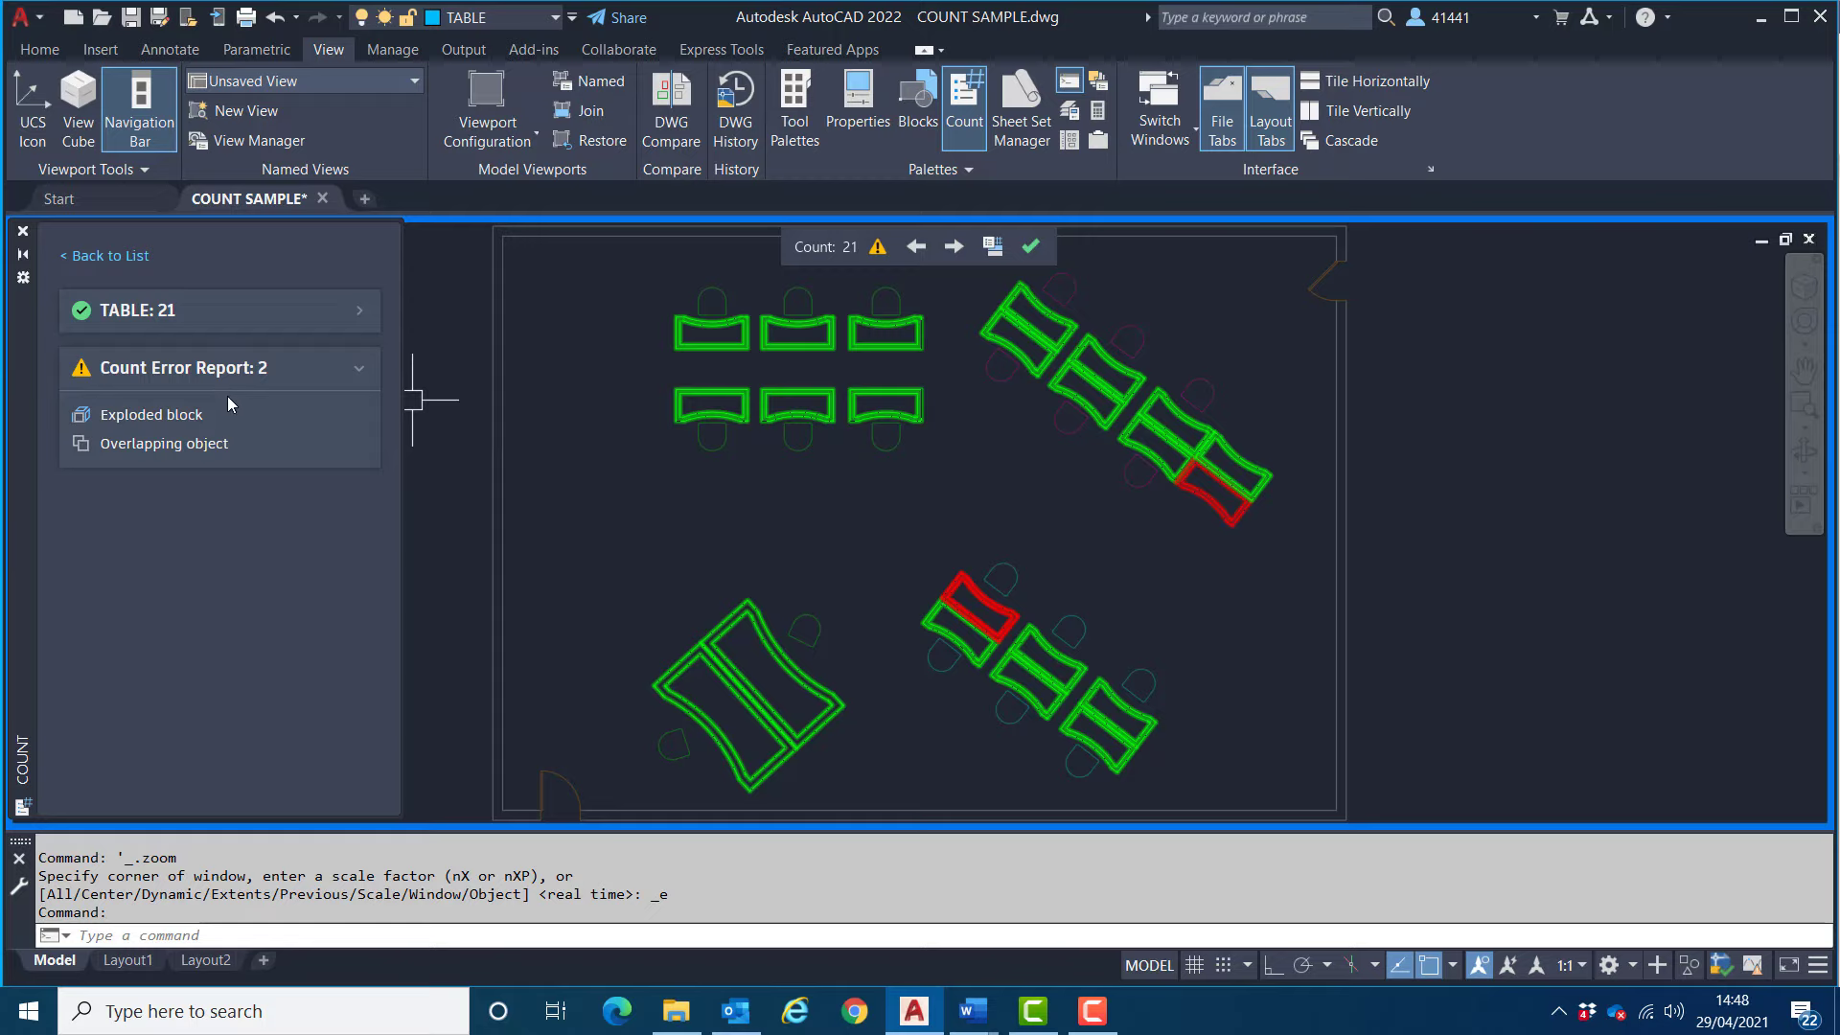
left_click(147, 415)
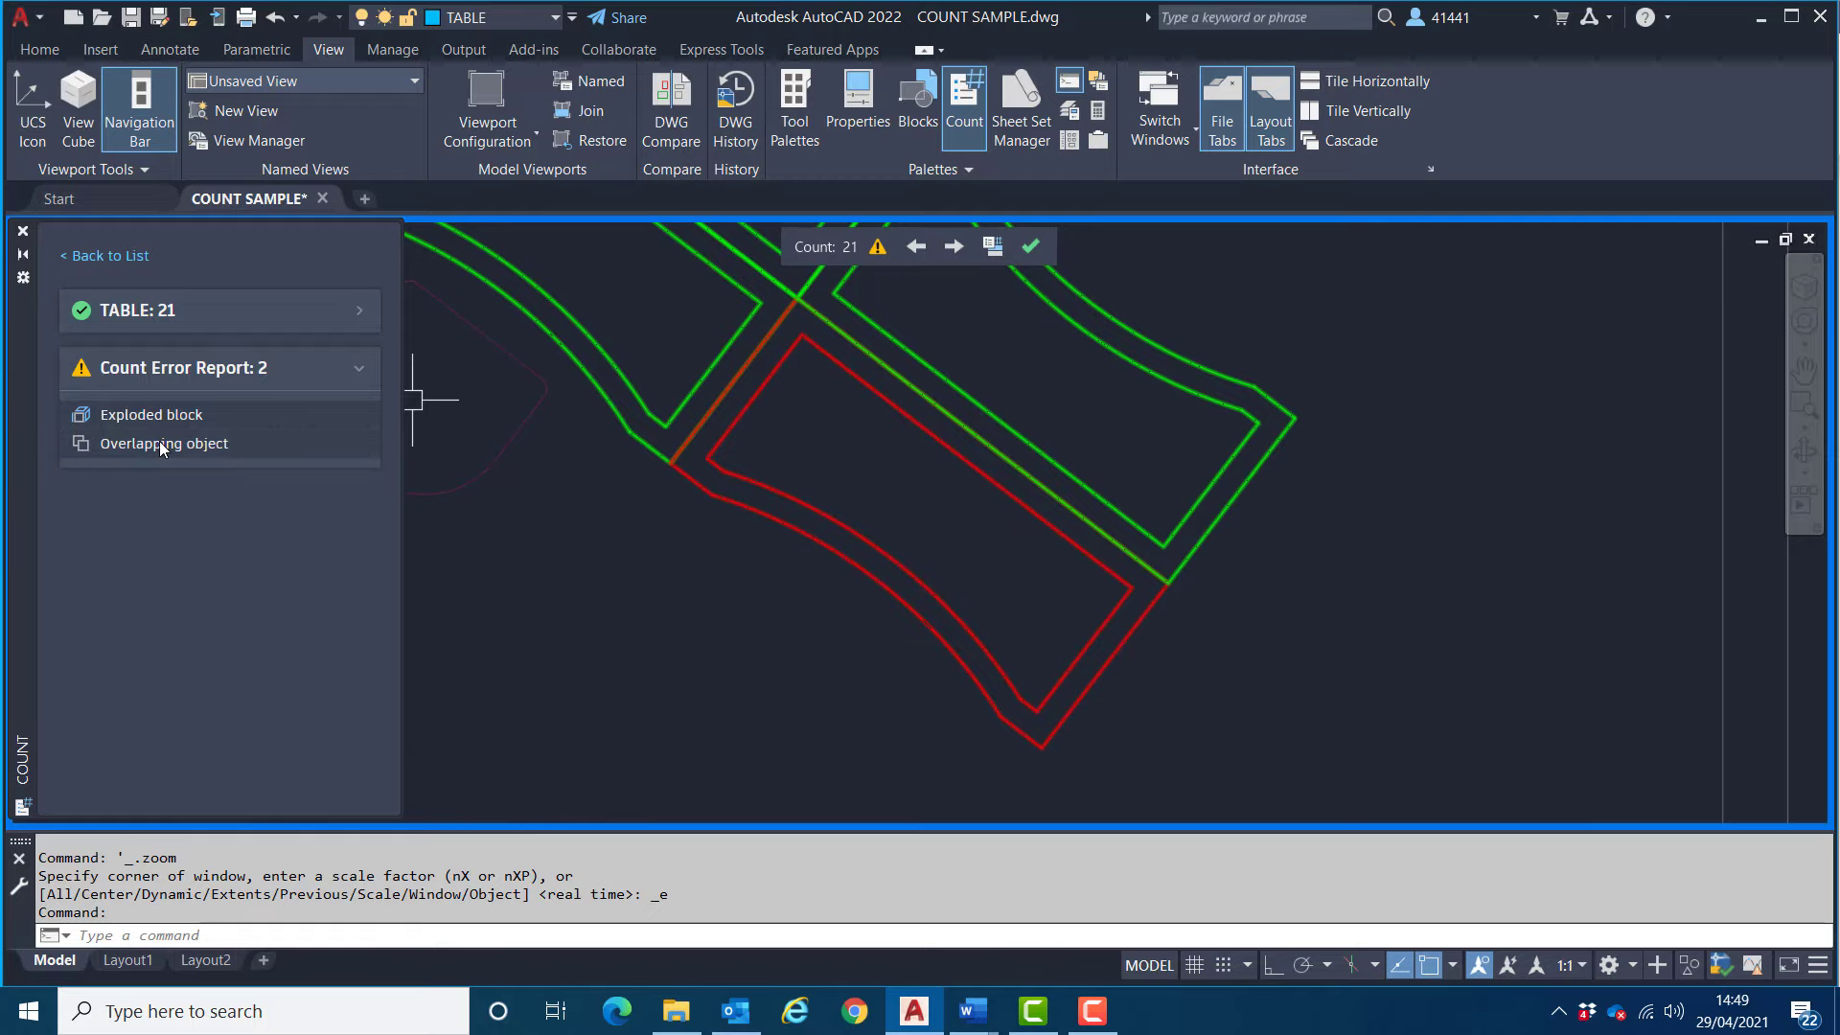
left_click(160, 443)
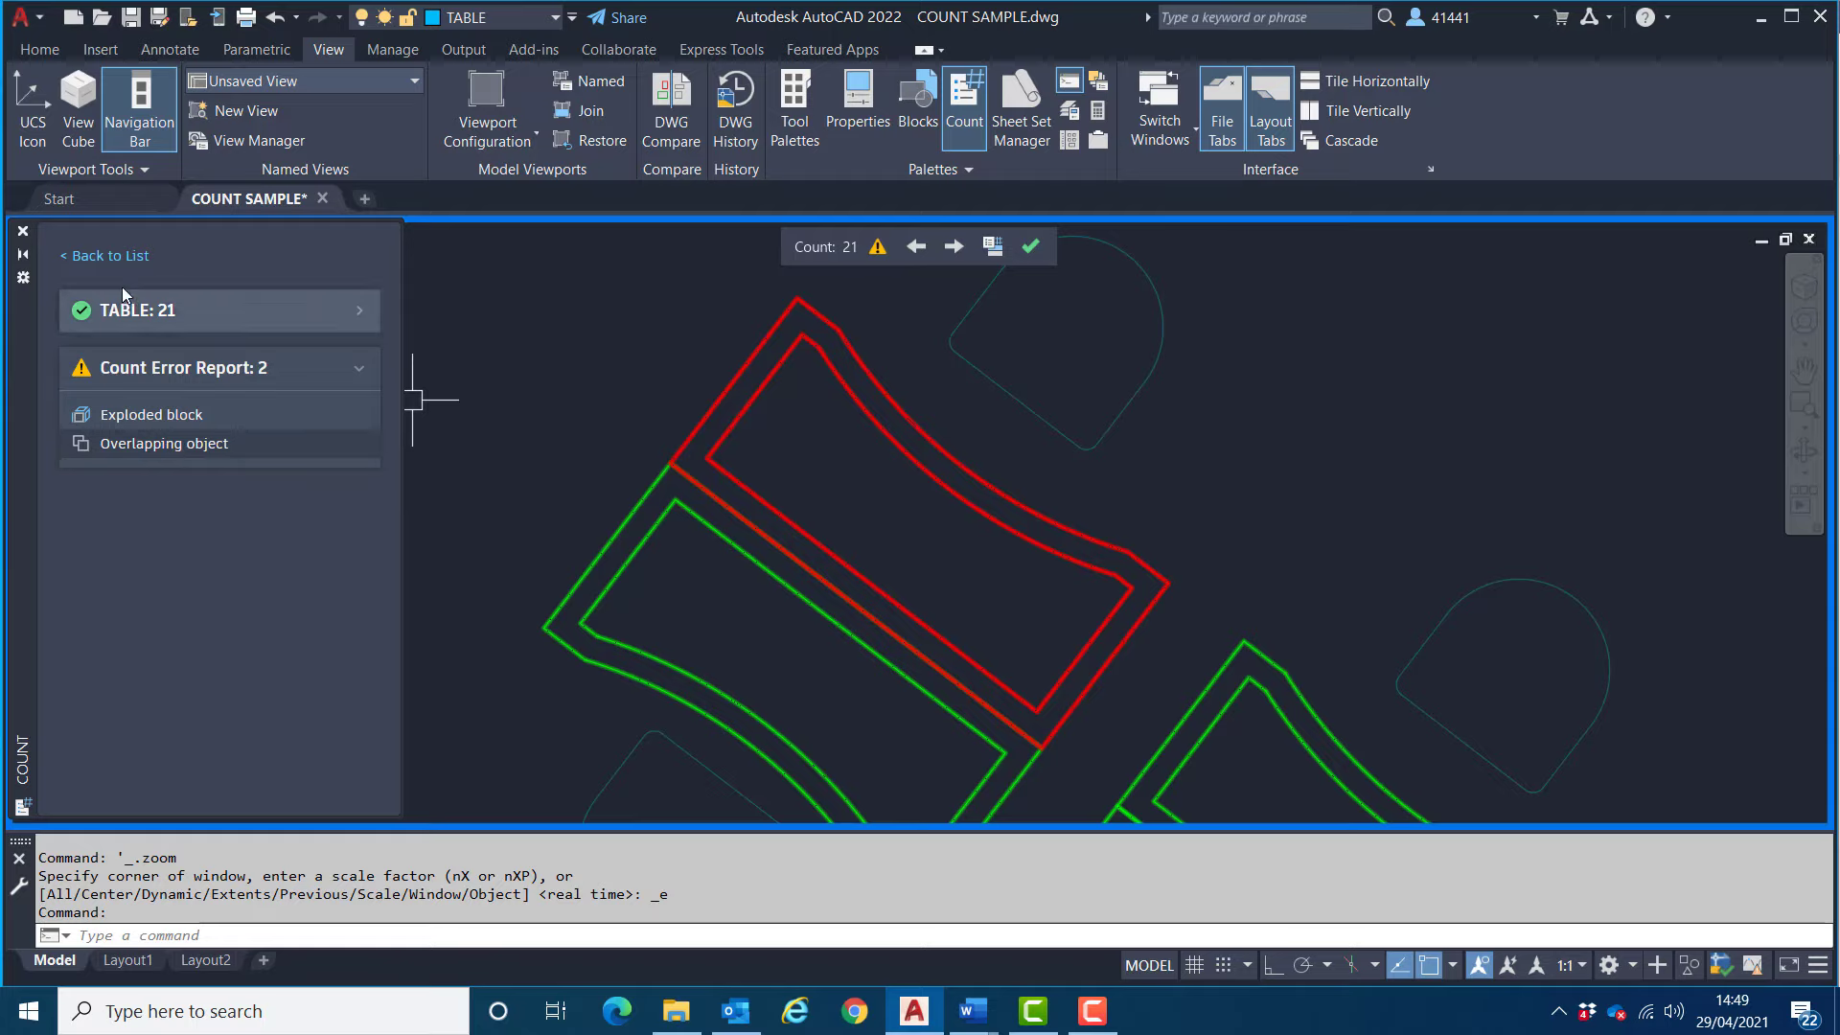
left_click(110, 257)
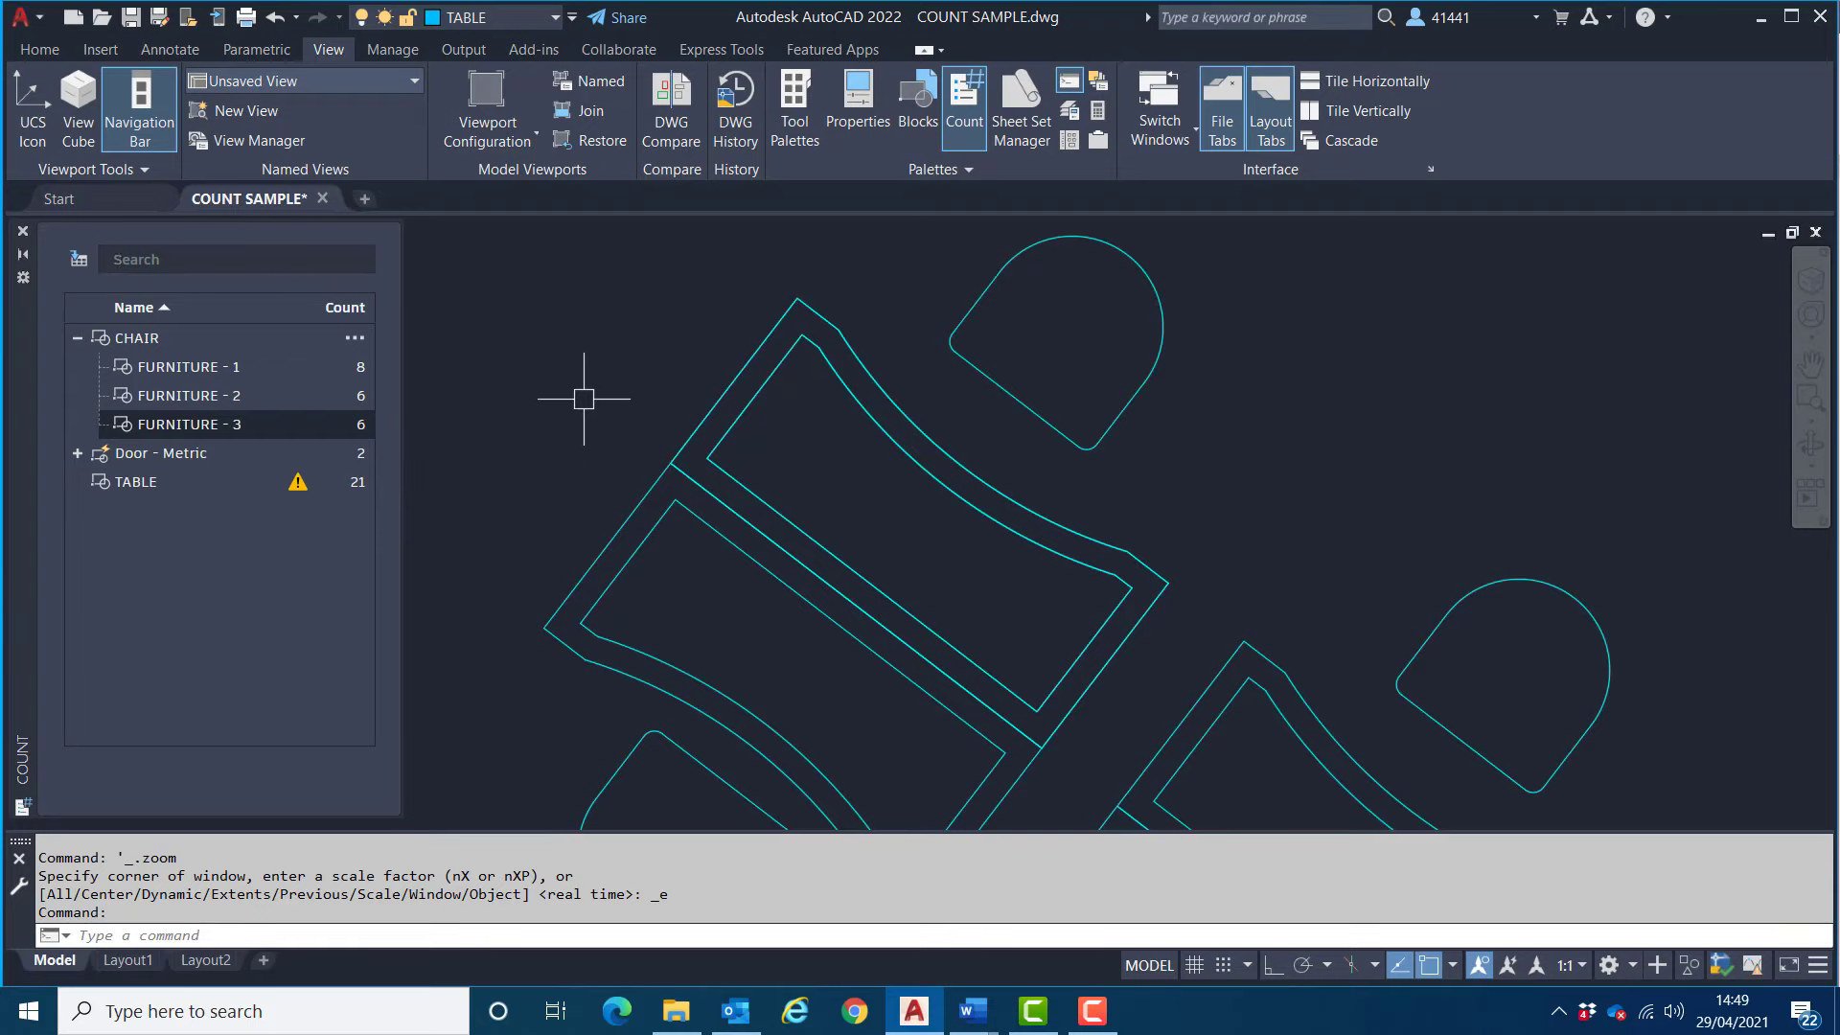
scroll(595, 382, "down", 3)
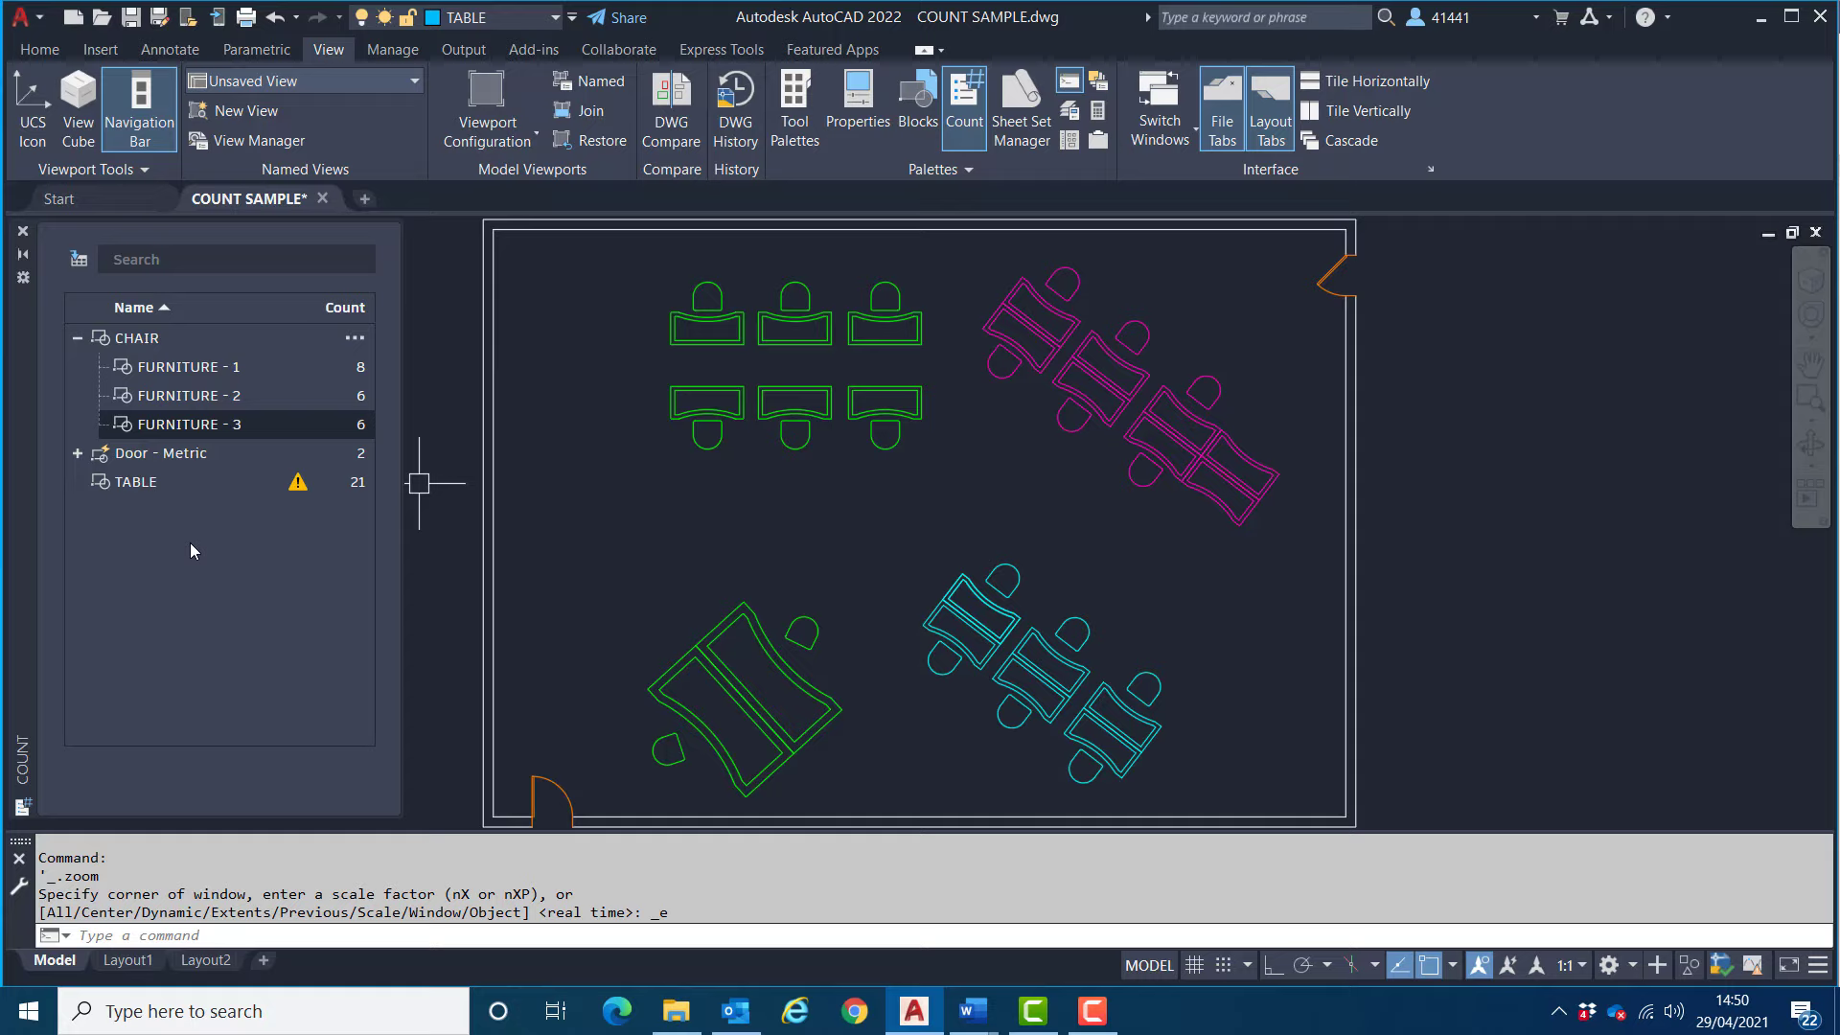
Step: Highlight the Door - Metric blocks, check their grouping properties and expand their entry in the count list
left_click(182, 467)
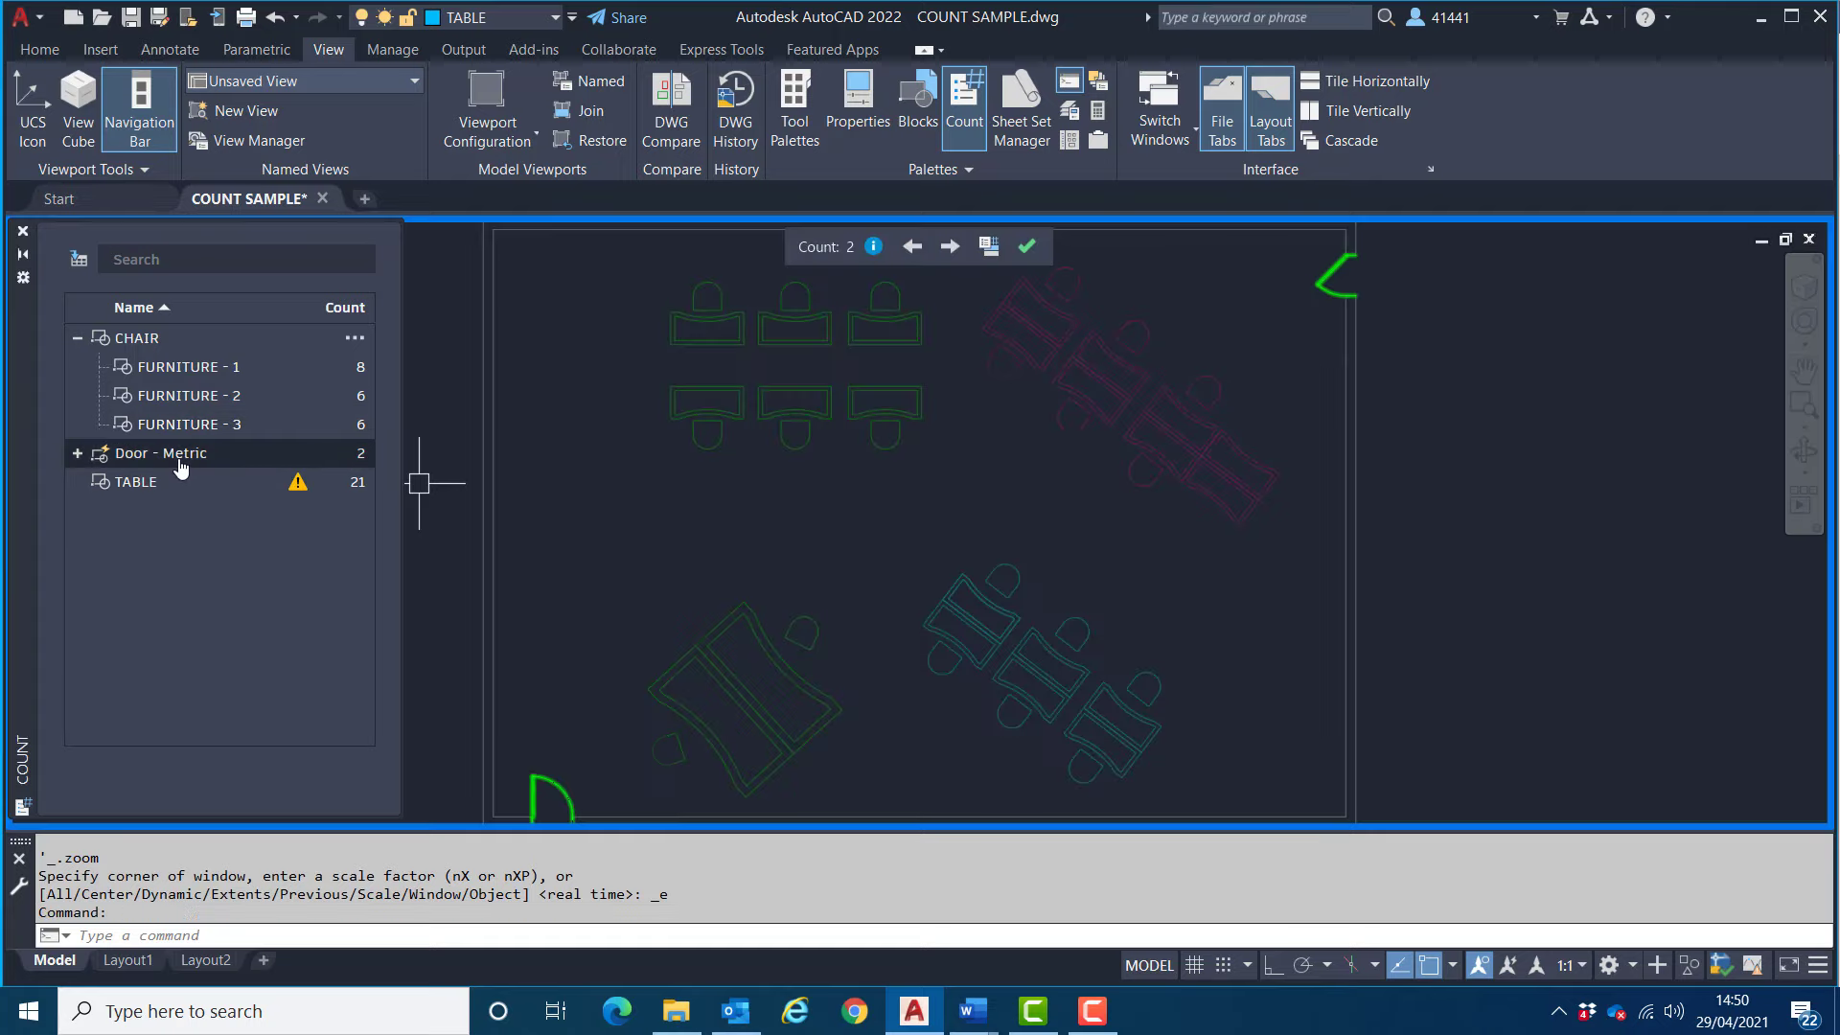
right_click(179, 464)
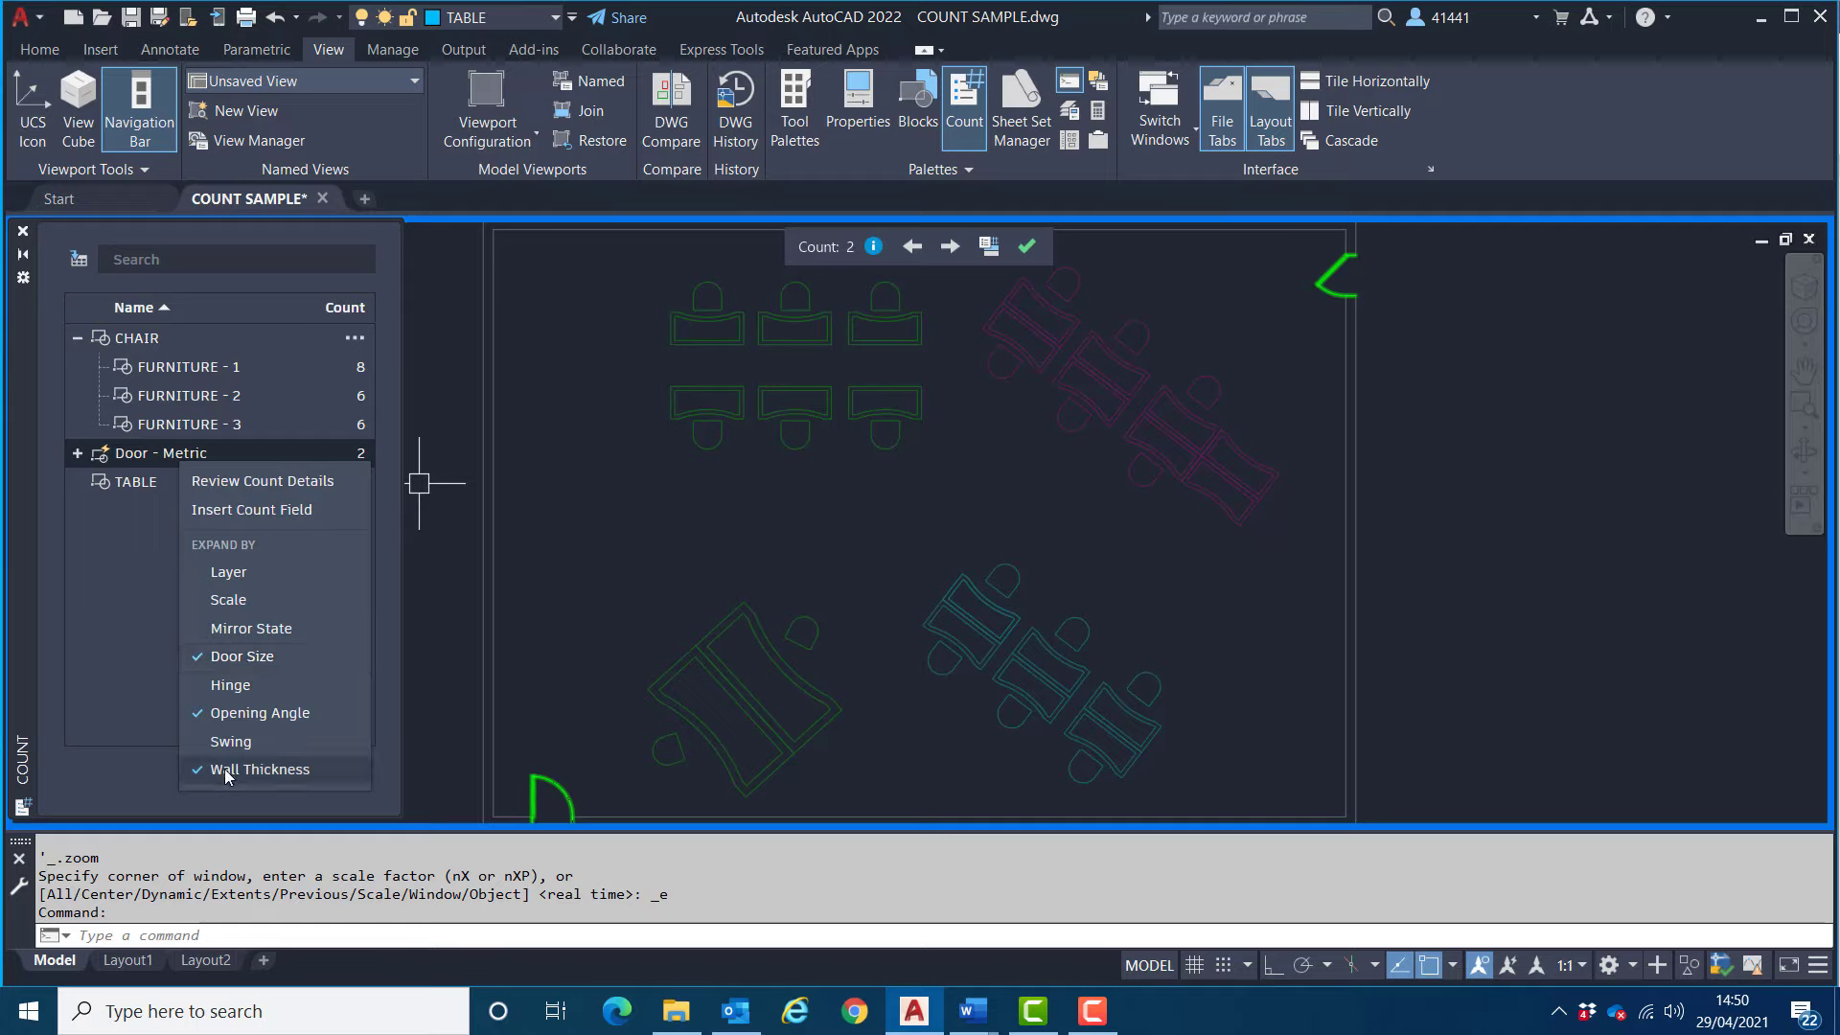
left_click(78, 453)
left_click(78, 454)
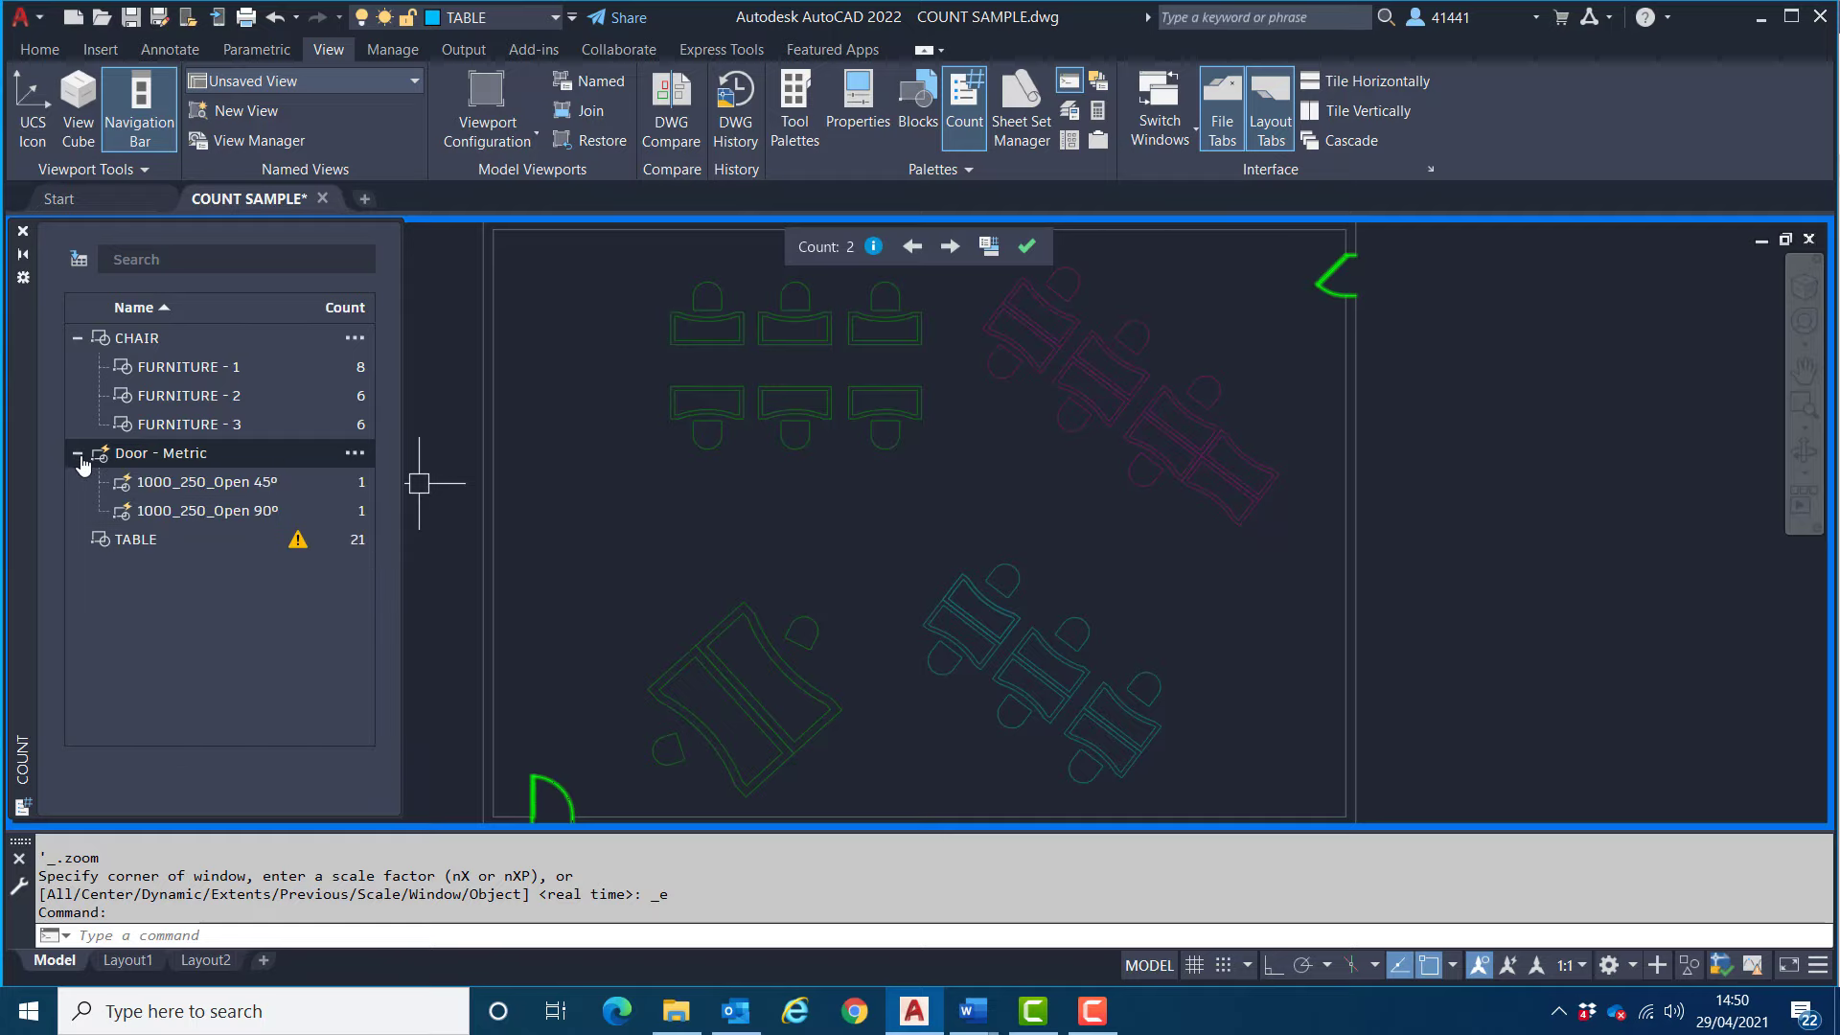
Step: Highlight the 1000_250_Open 45º and 1000_250_Open 90º doors in turn and end the active count
left_click(186, 492)
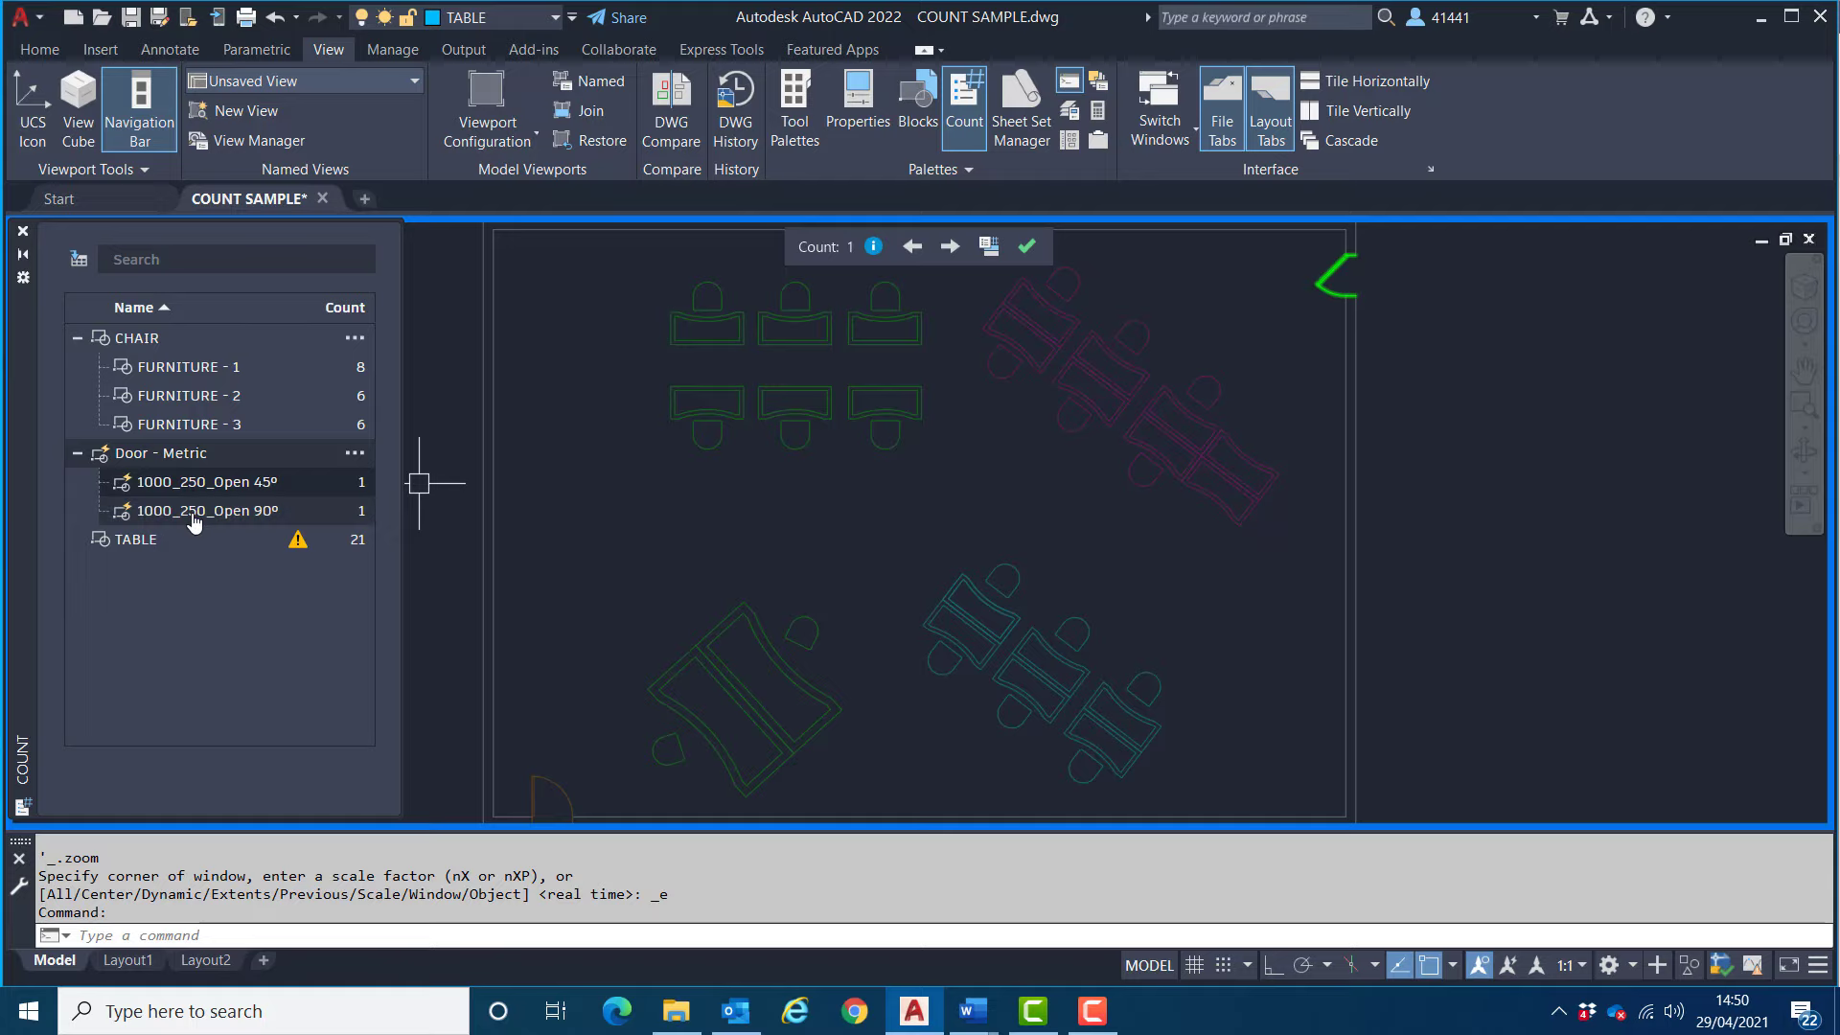
left_click(194, 517)
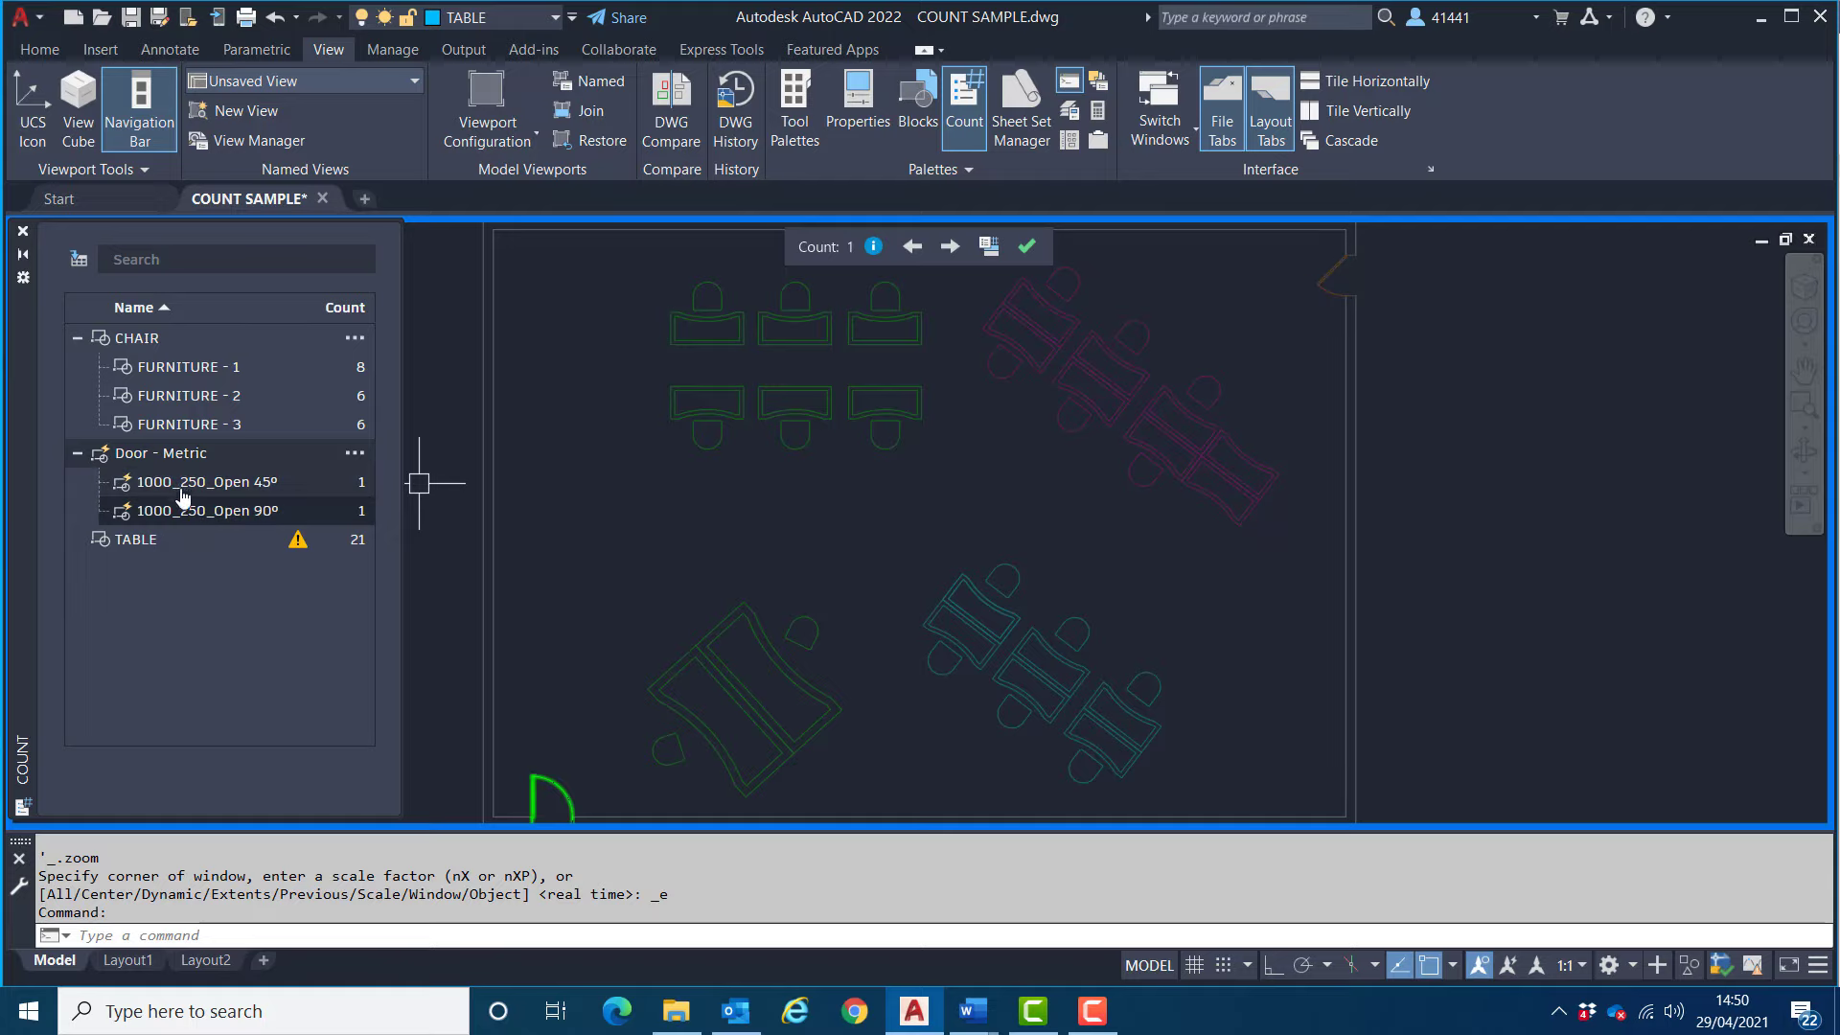
left_click(183, 492)
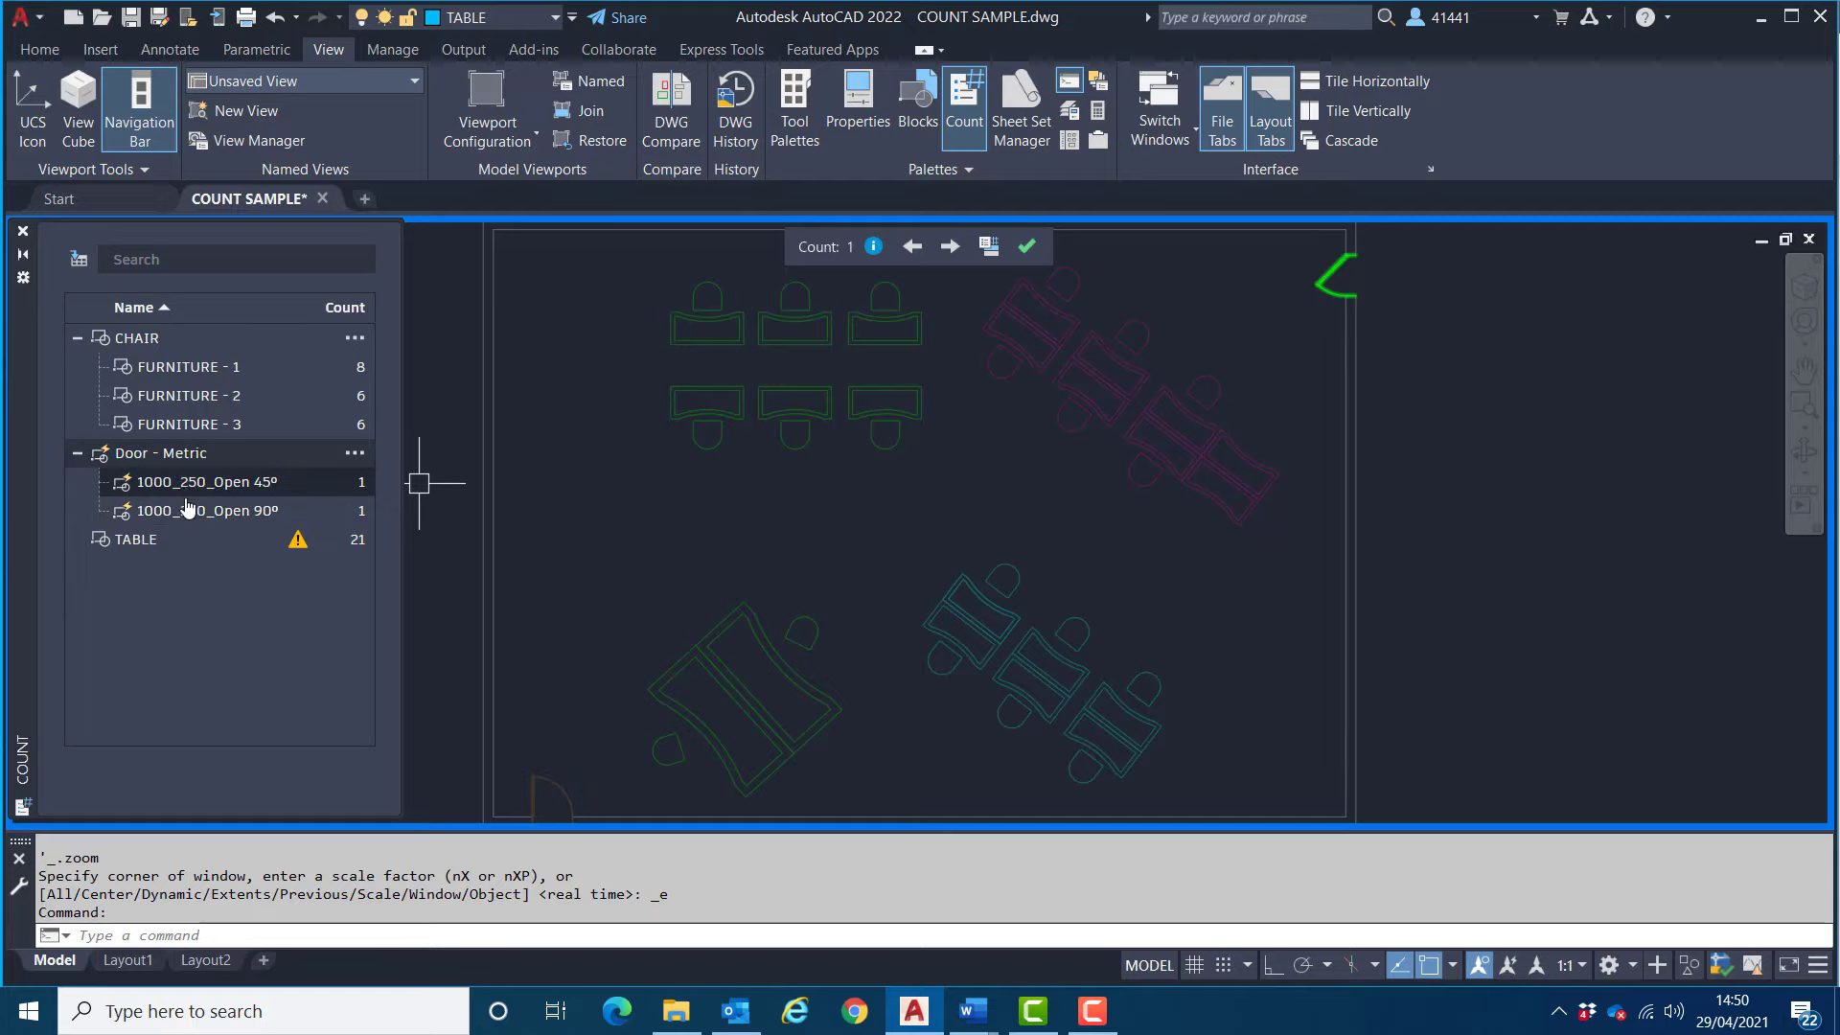
left_click(193, 518)
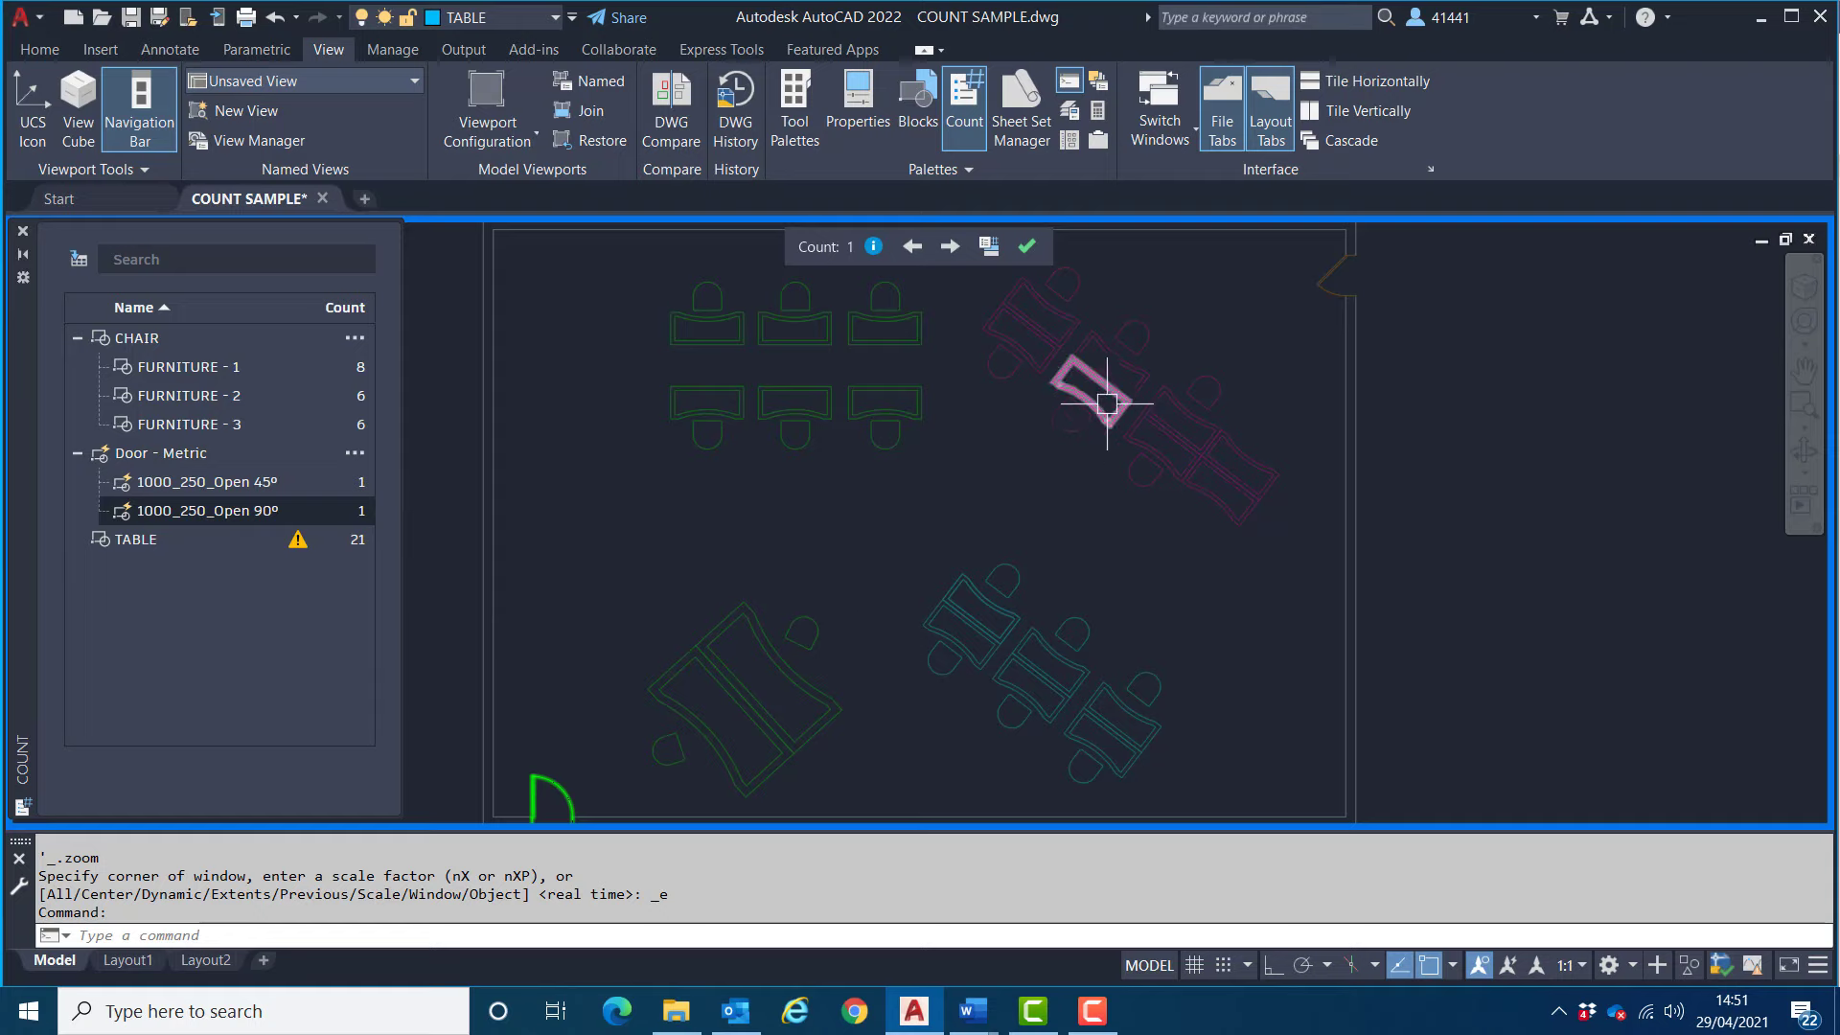
left_click(1025, 249)
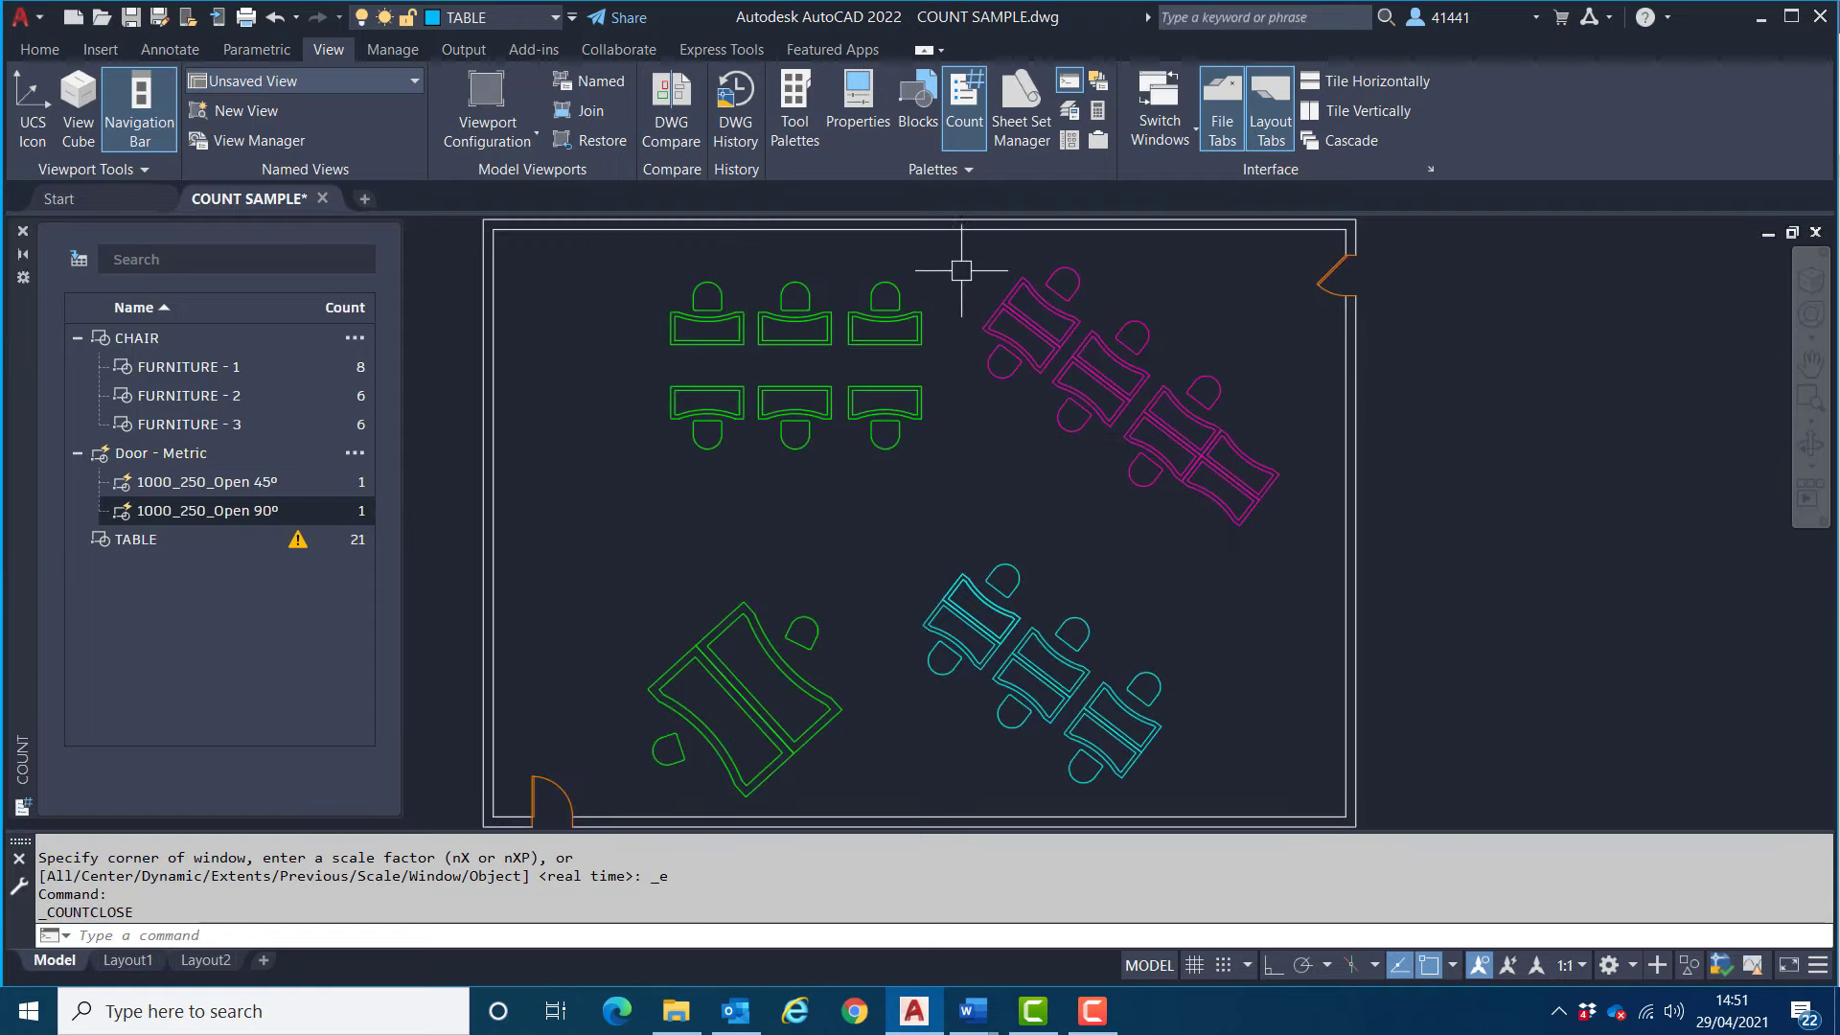
Step: Insert a count table listing all CHAIR, Door - Metric and TABLE items, placed just outside the room's right wall
left_click(72, 259)
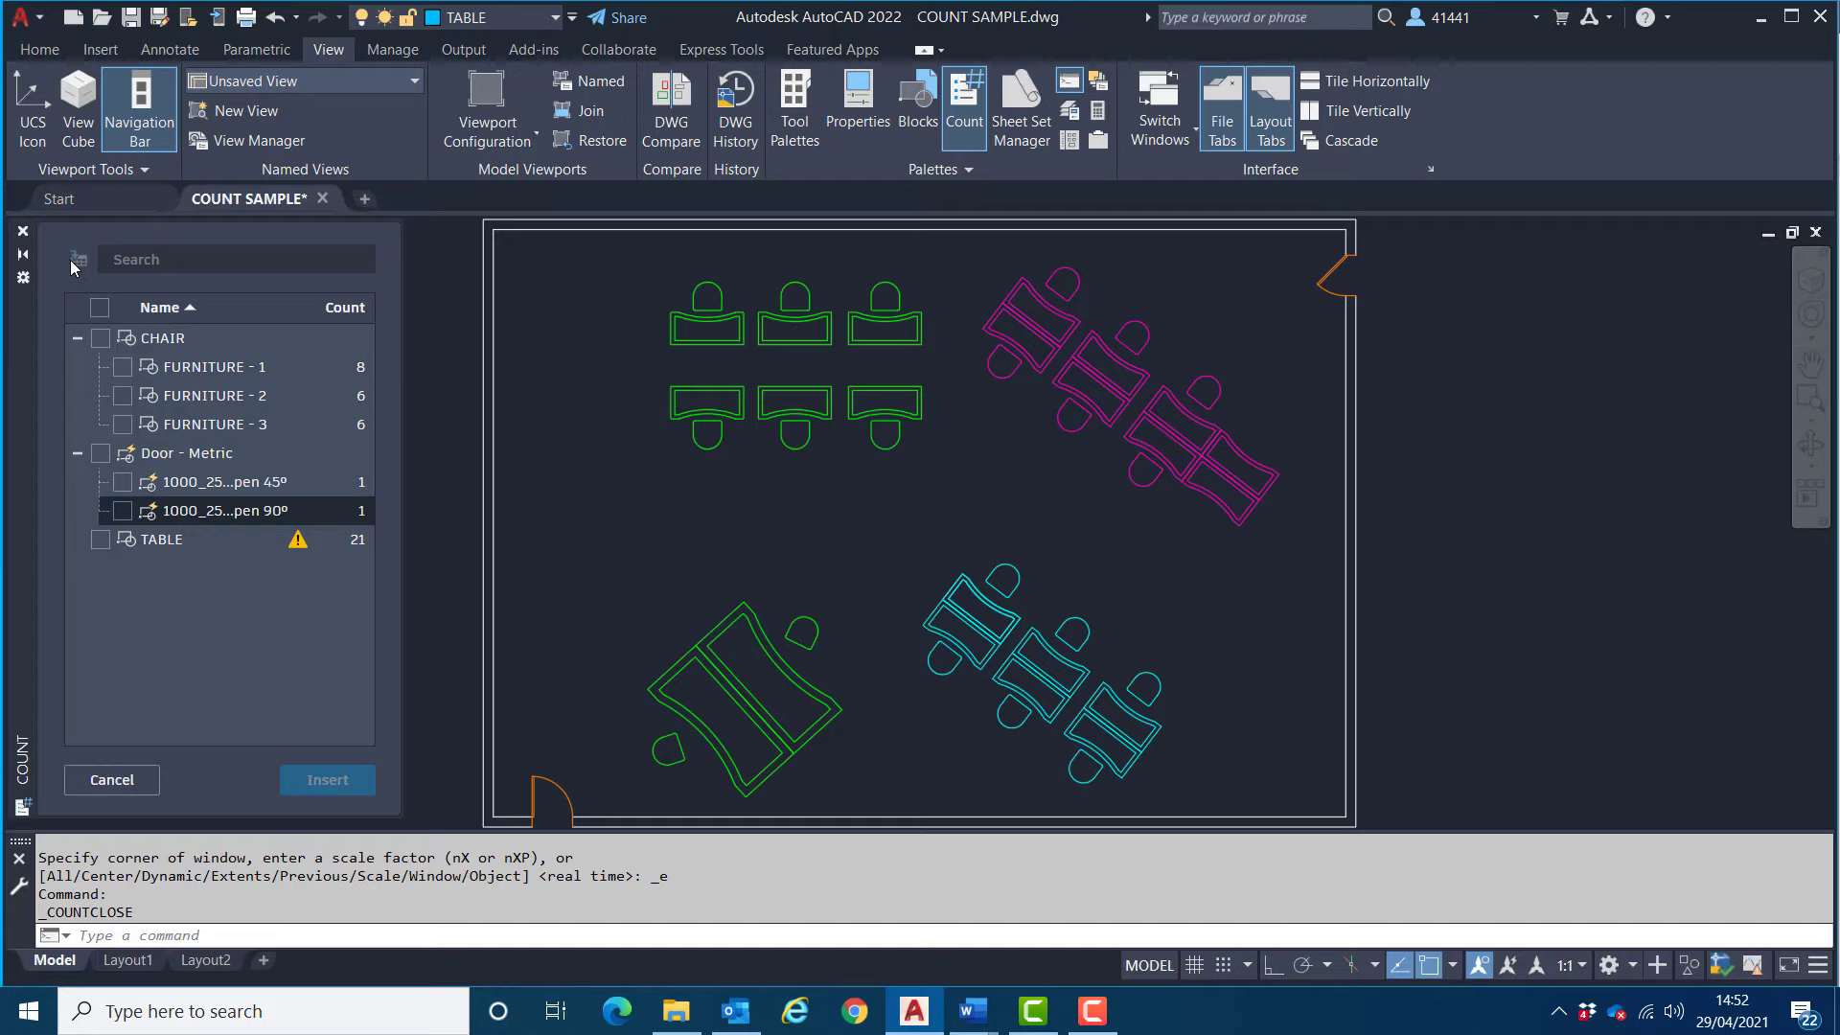
left_click(100, 337)
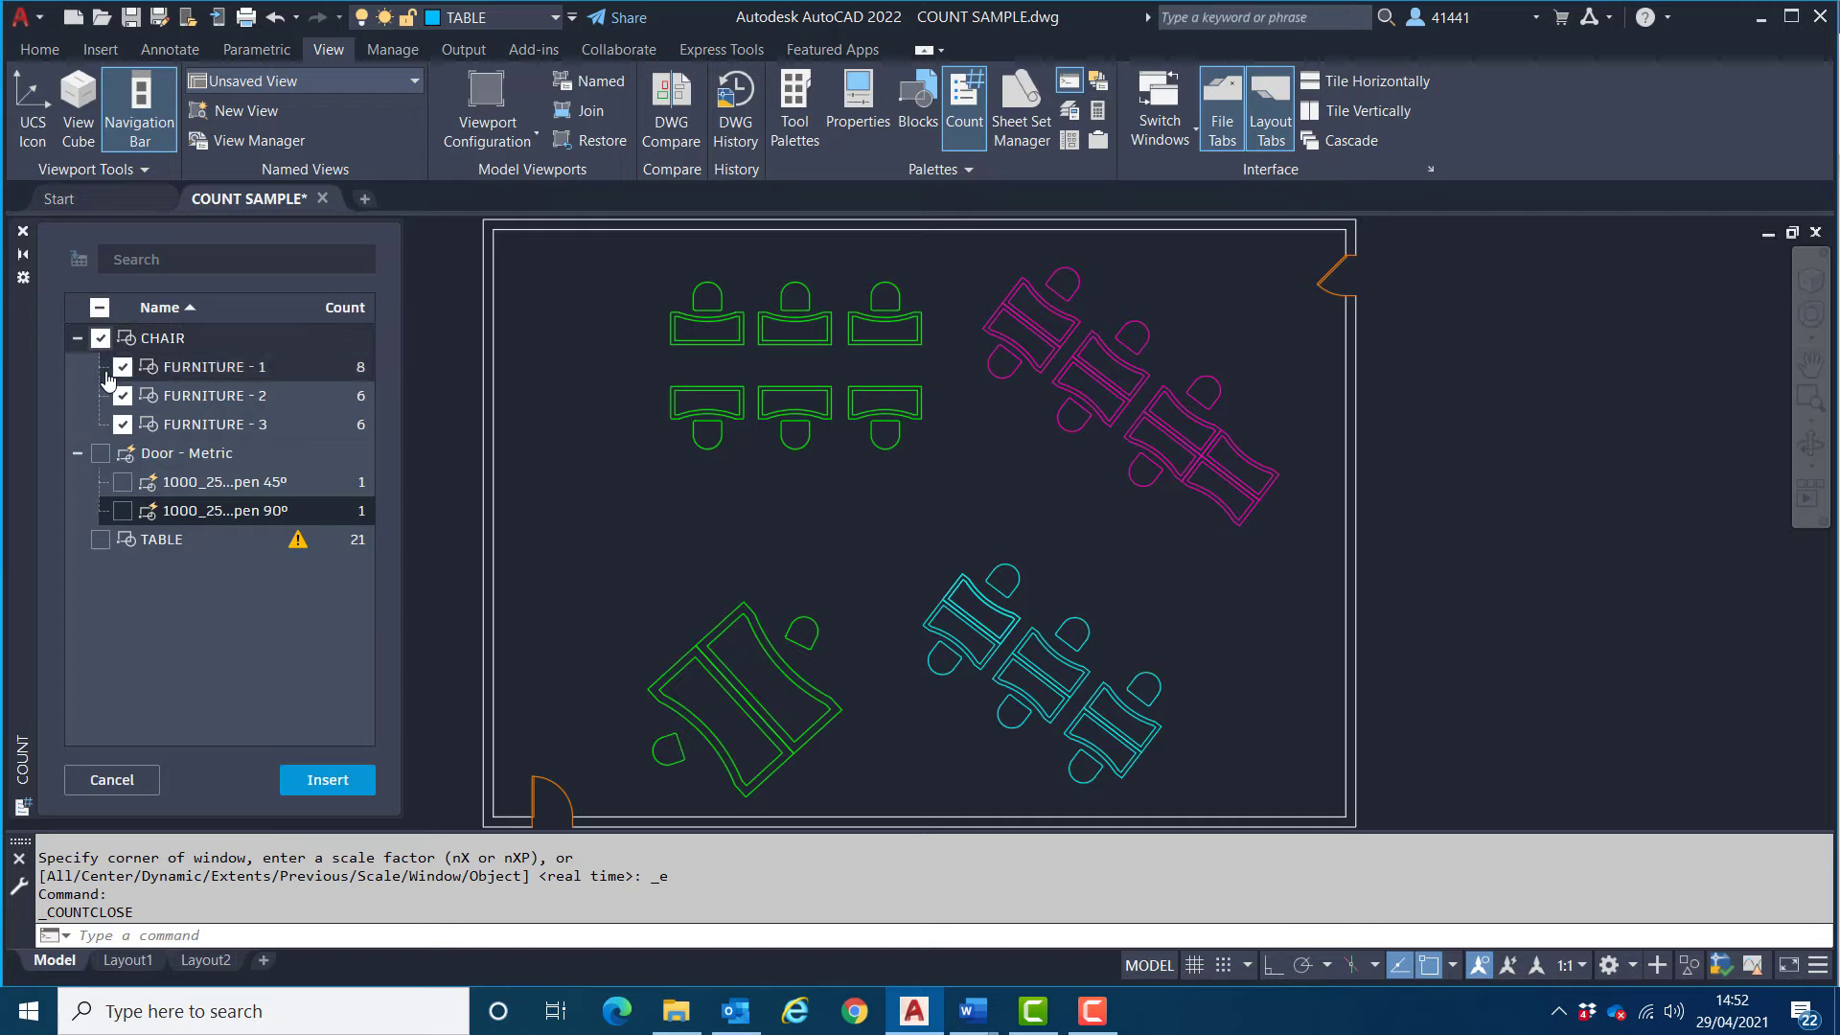
left_click(101, 452)
left_click(101, 539)
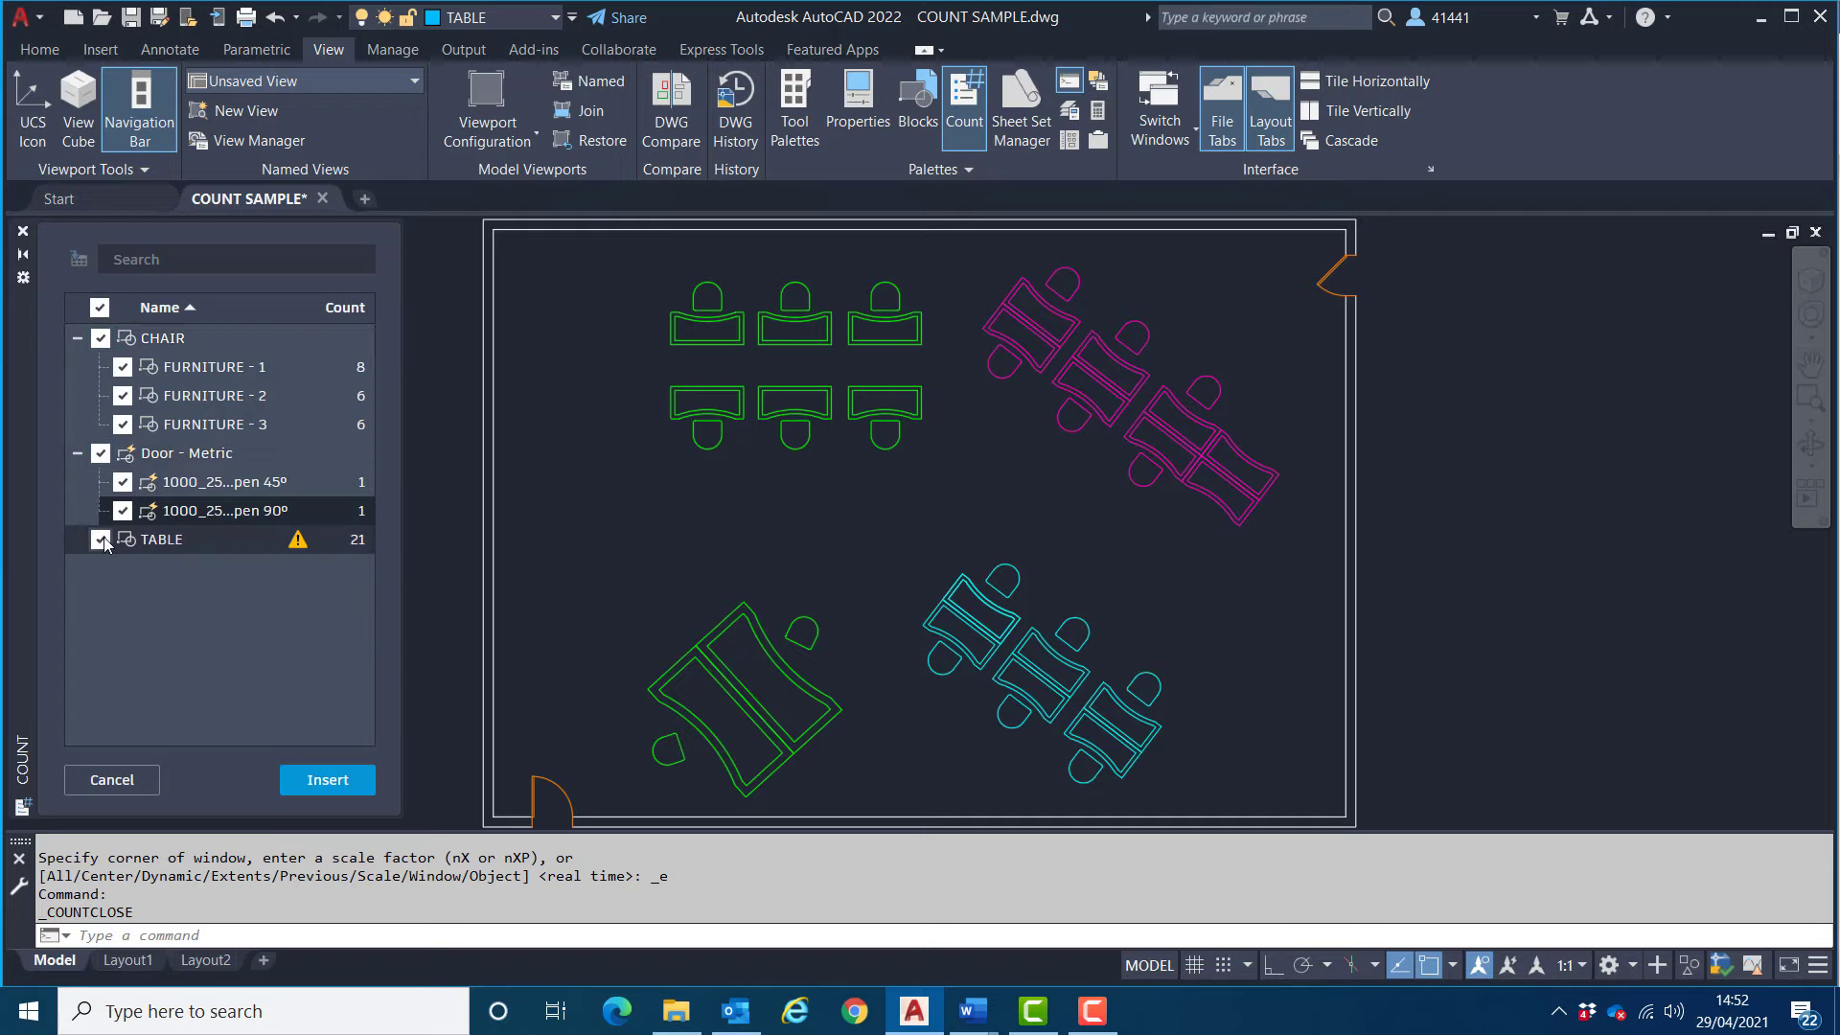
left_click(317, 781)
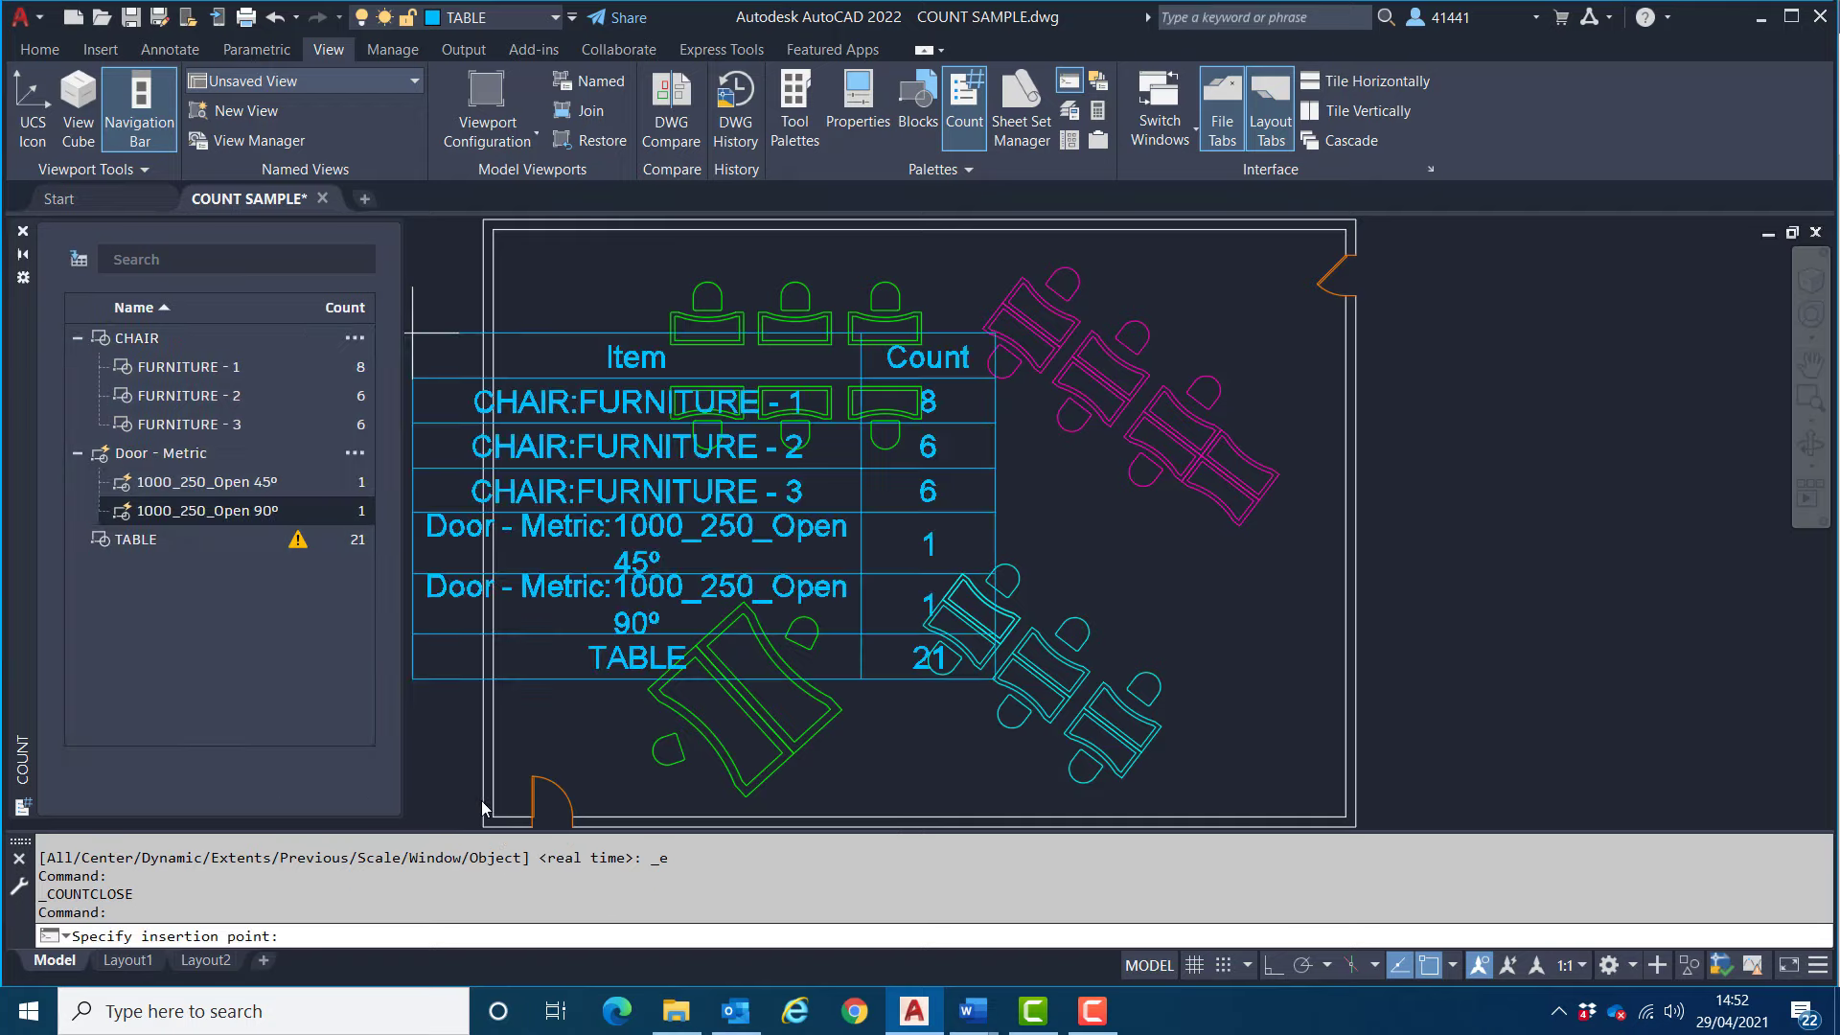
scroll(1141, 506, "down", 1)
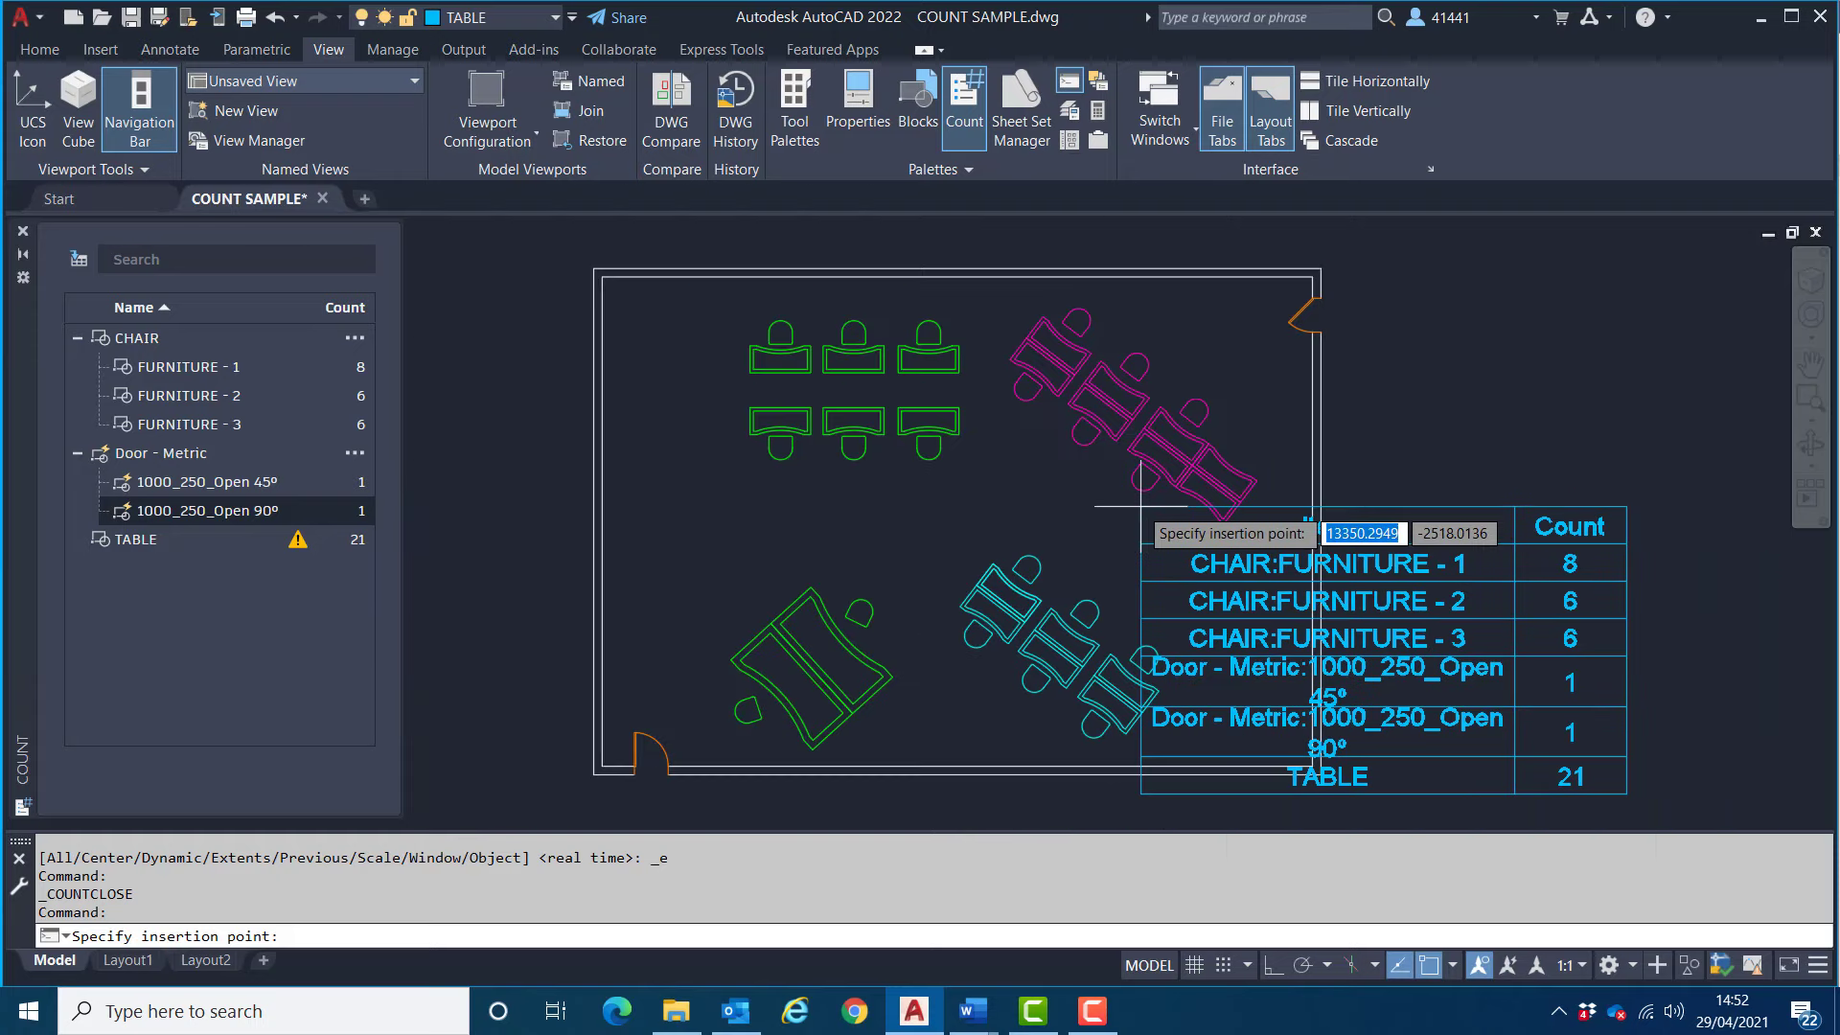
middle_click_drag(1141, 506, 944, 469)
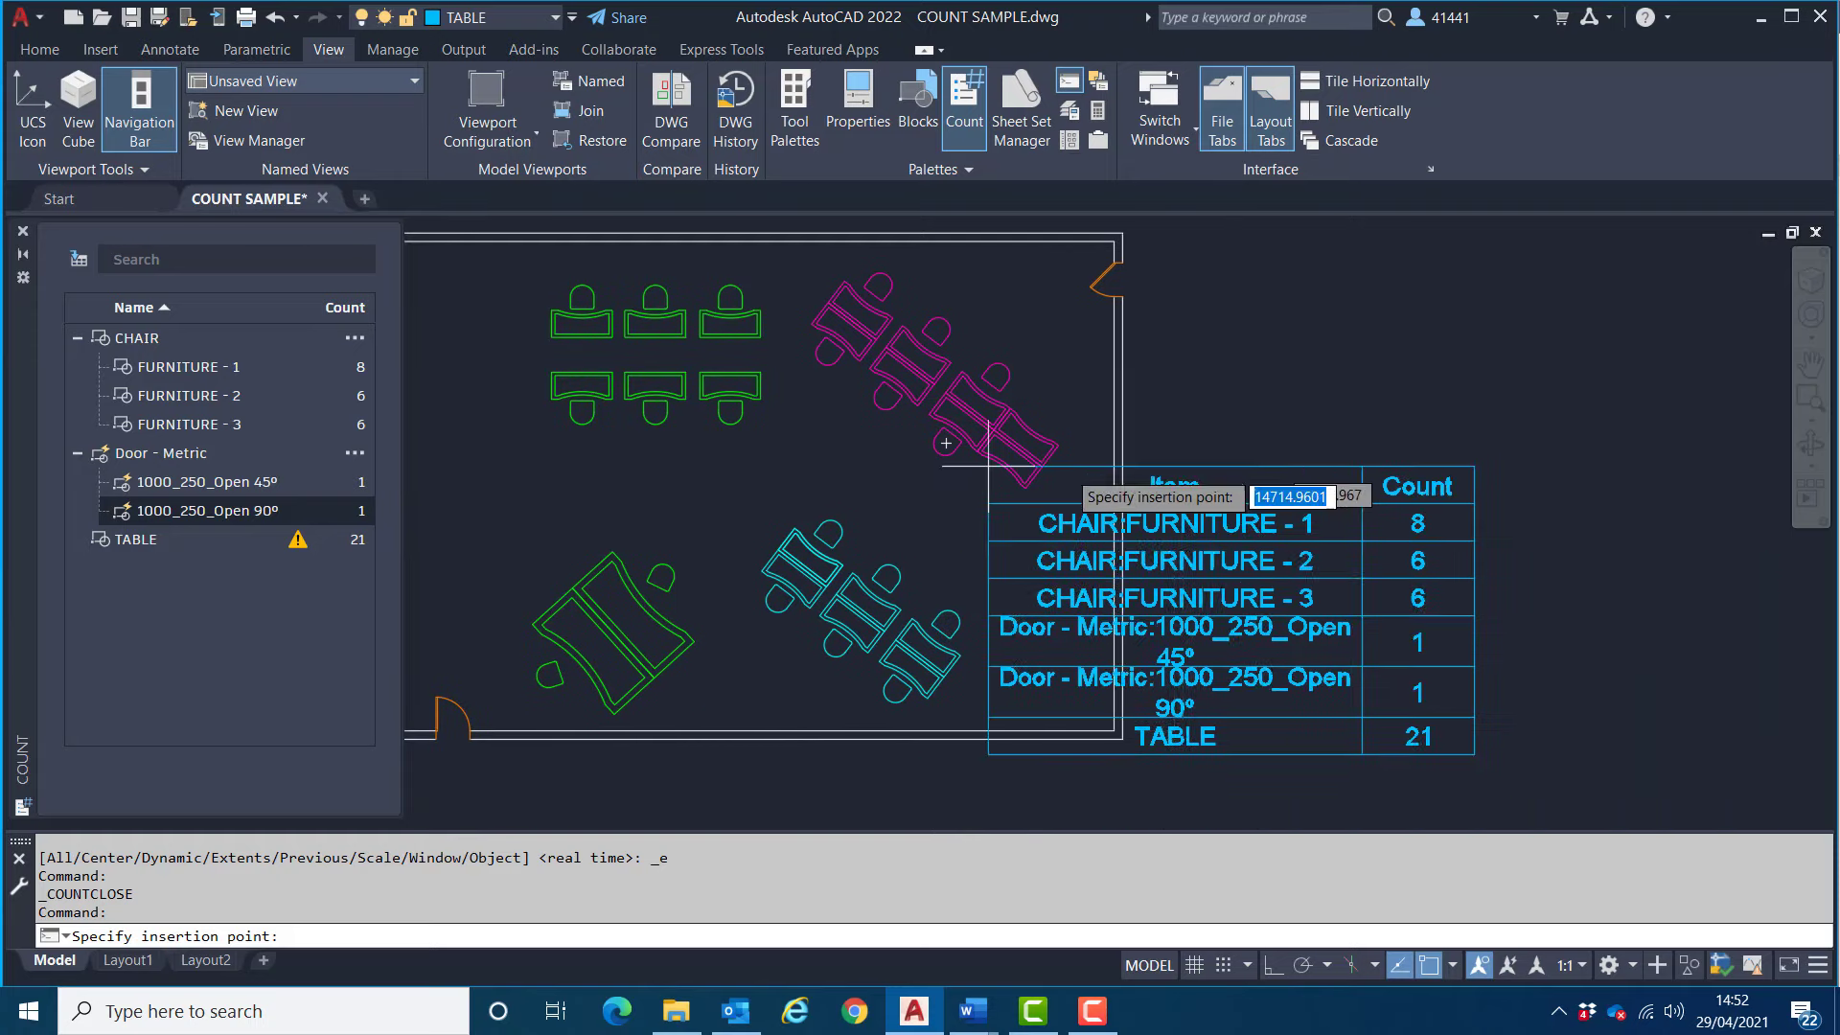
left_click(1185, 306)
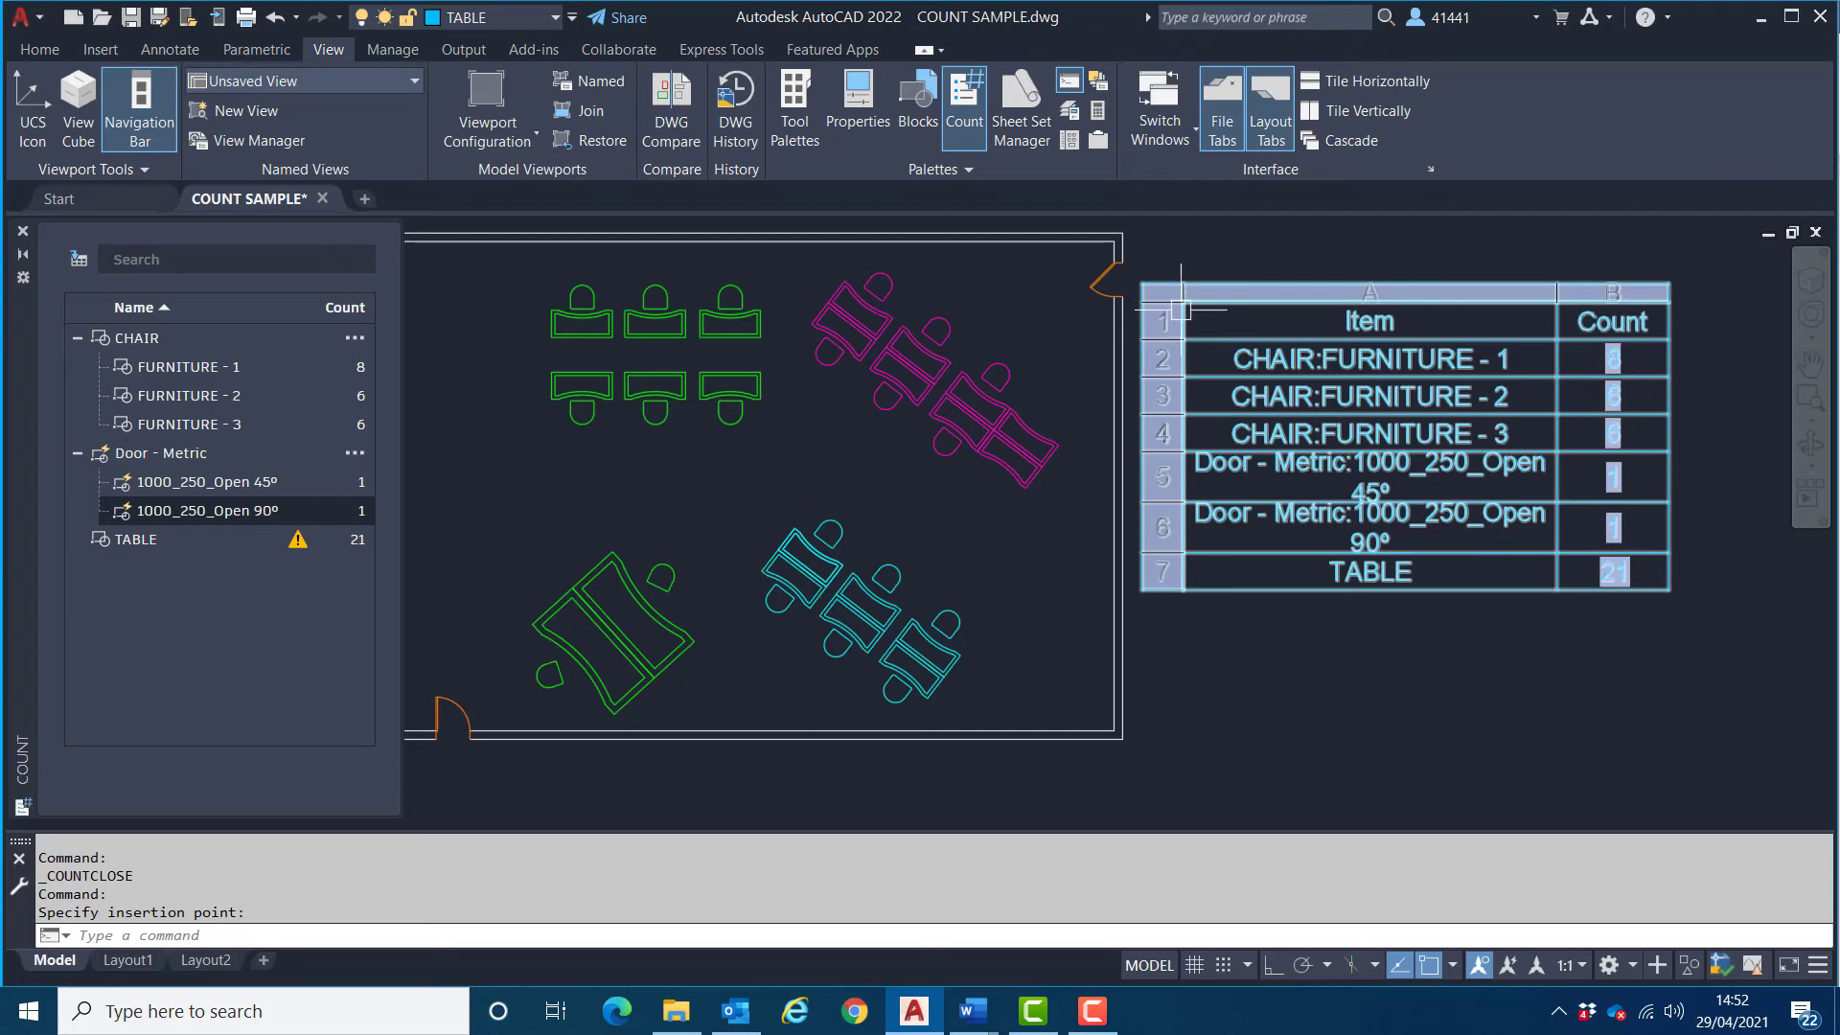
Step: Widen the count table's Item column so each door name fits on one line, and deselect the table
left_click(1583, 477)
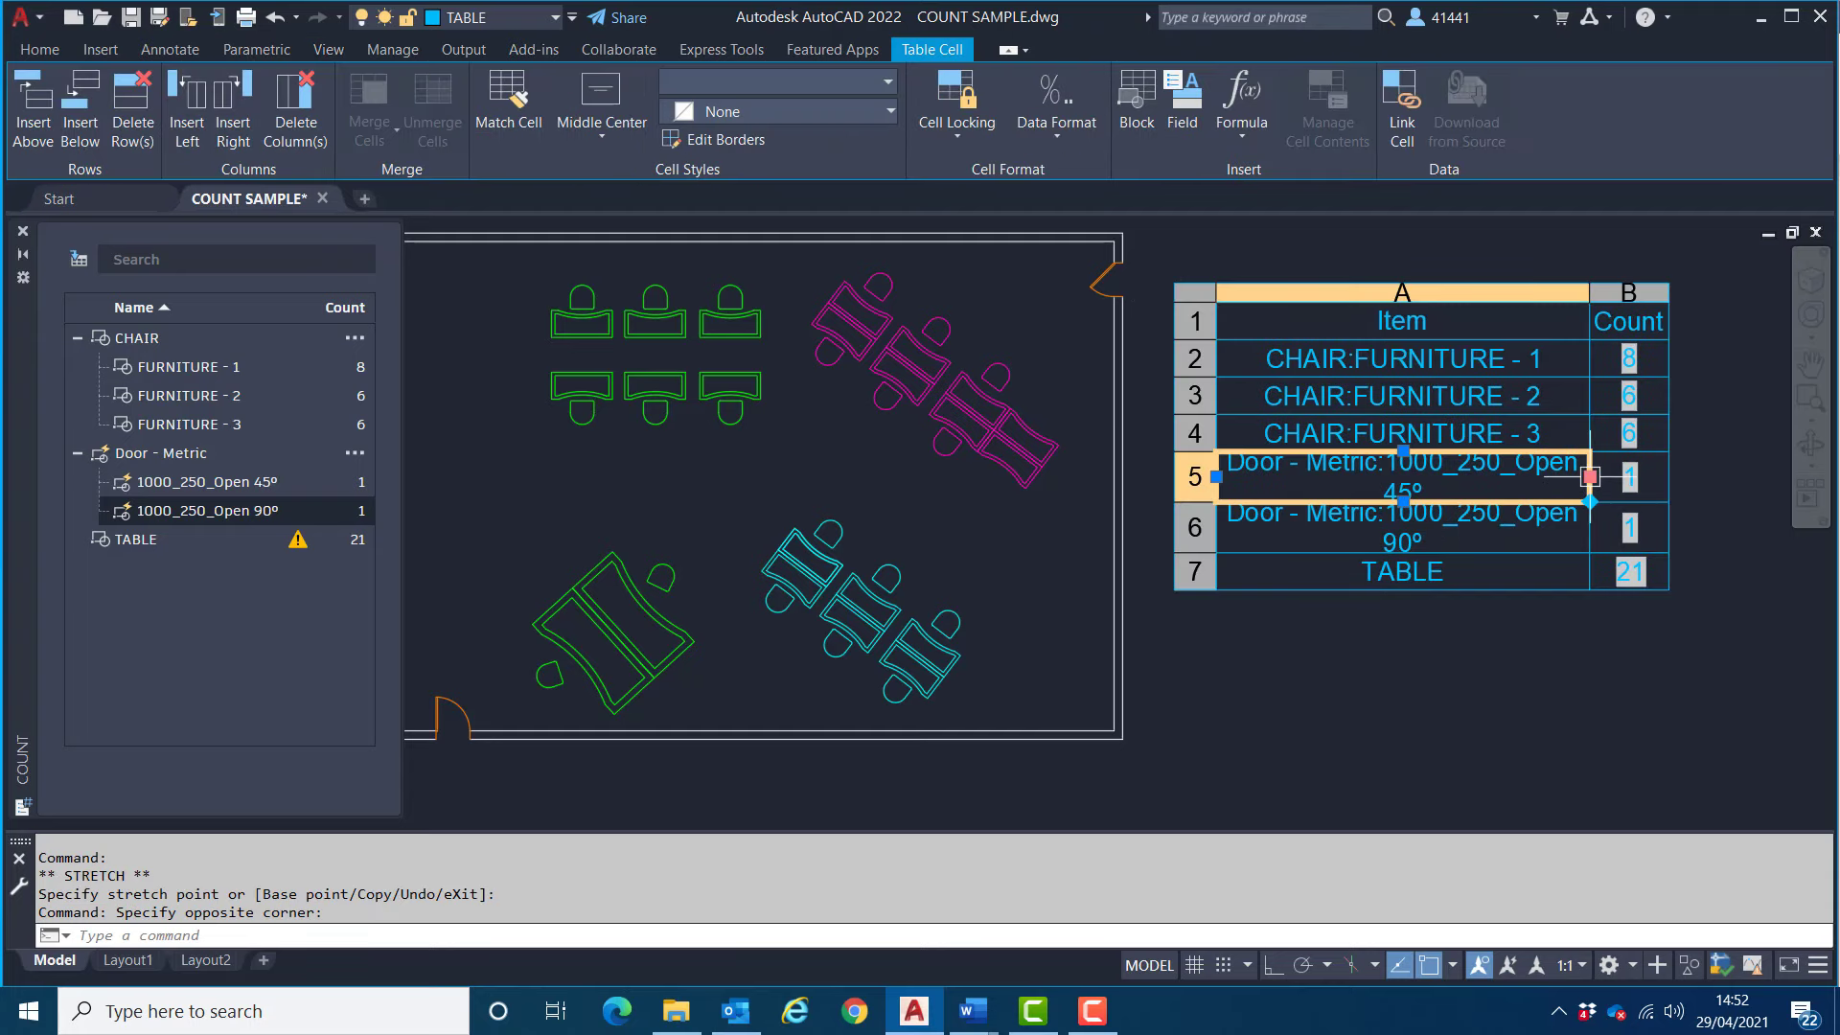
left_click(1590, 477)
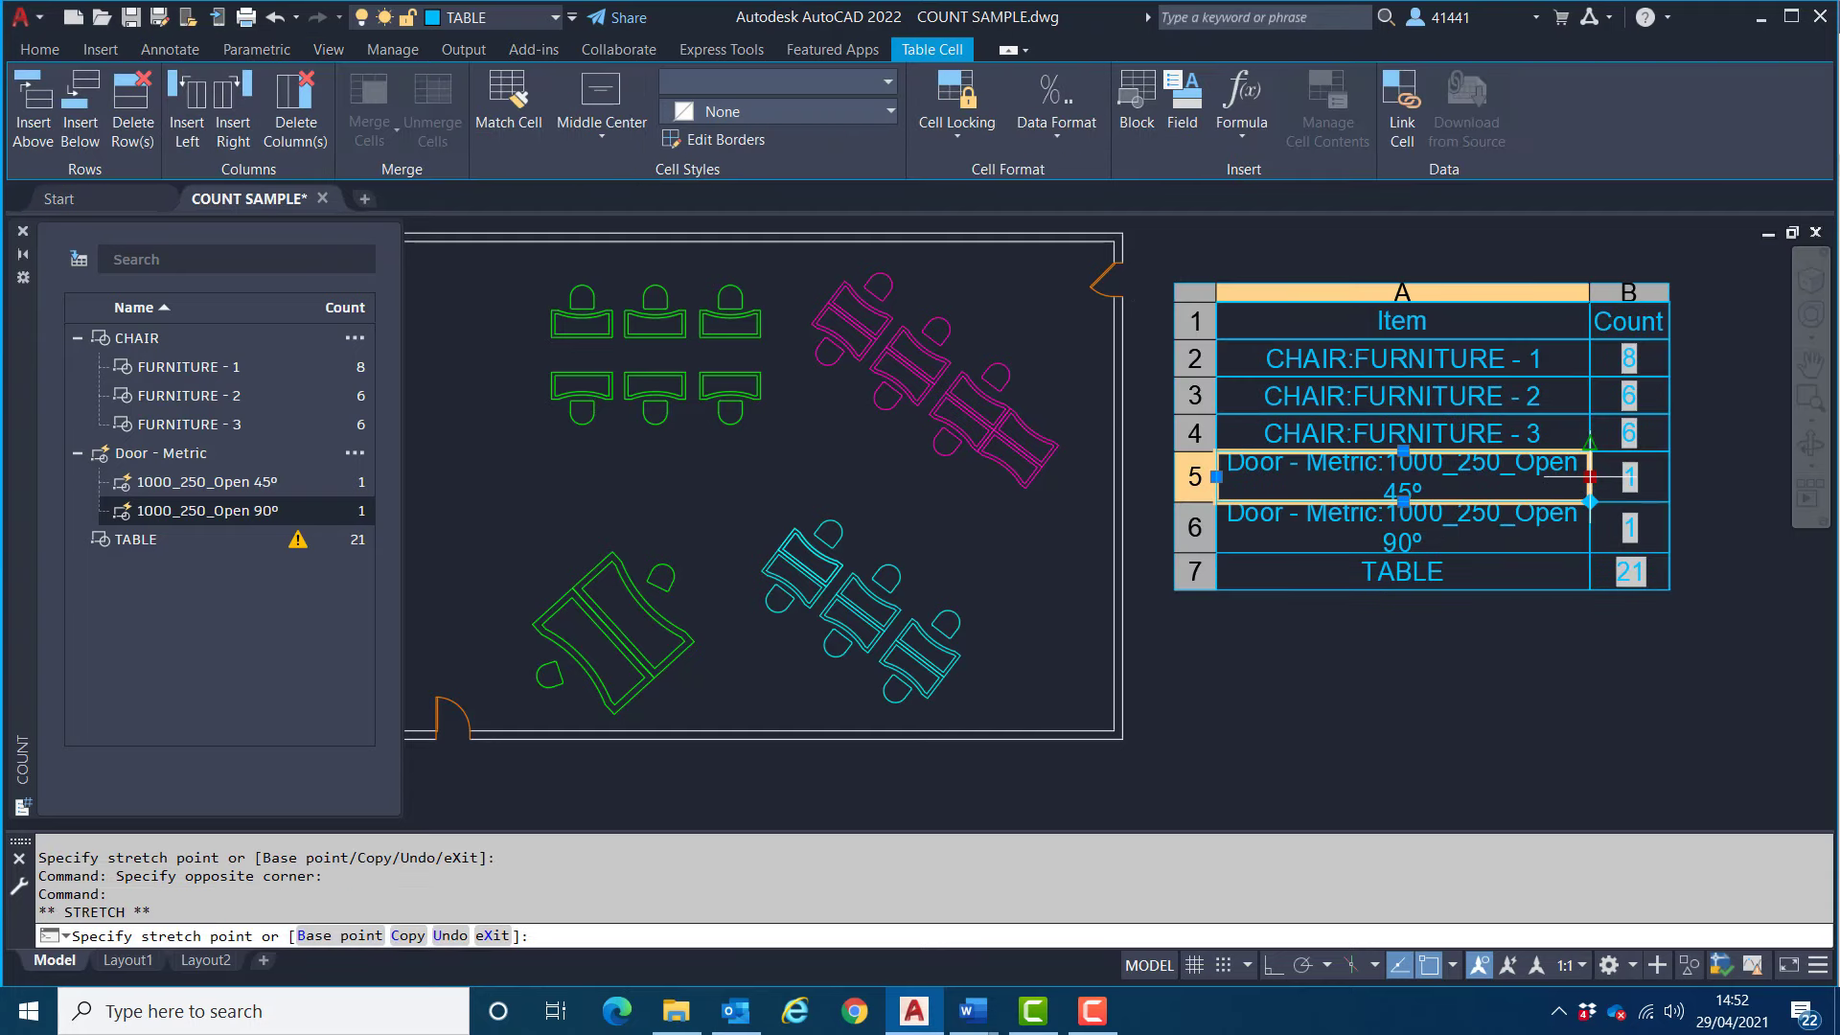
left_click(1669, 477)
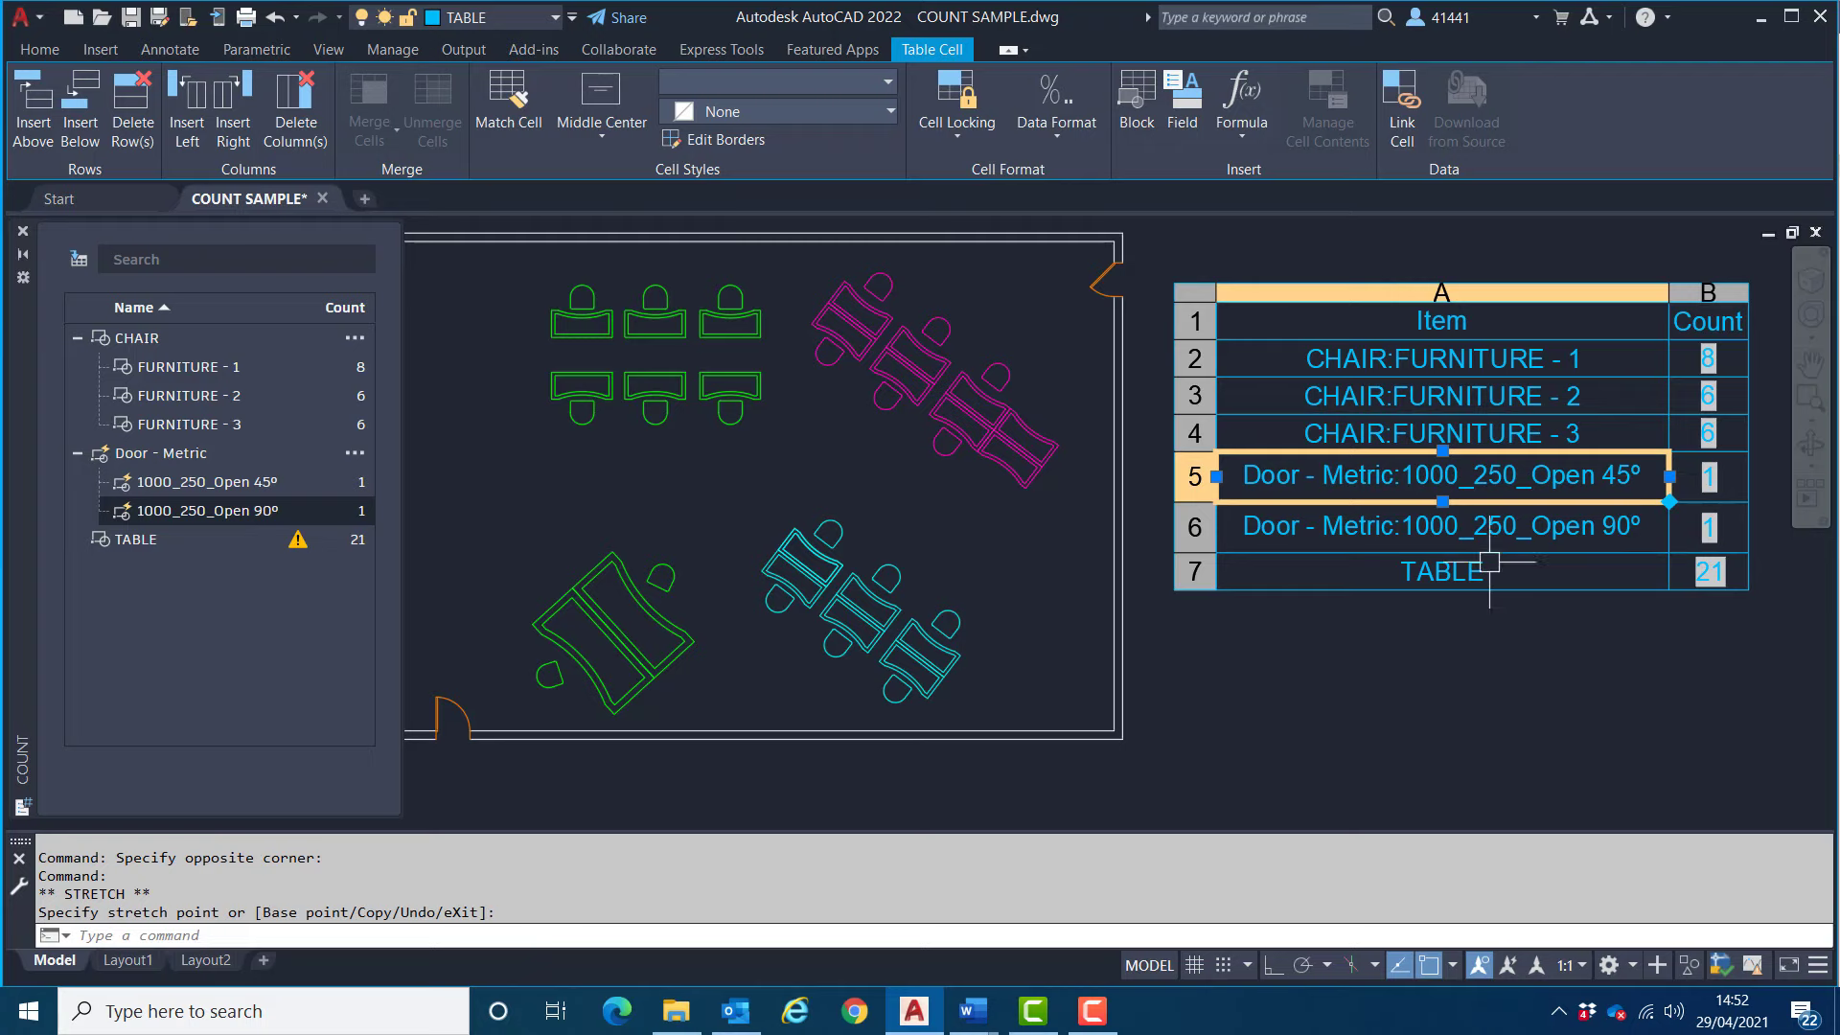
left_click(1472, 664)
left_click(1442, 677)
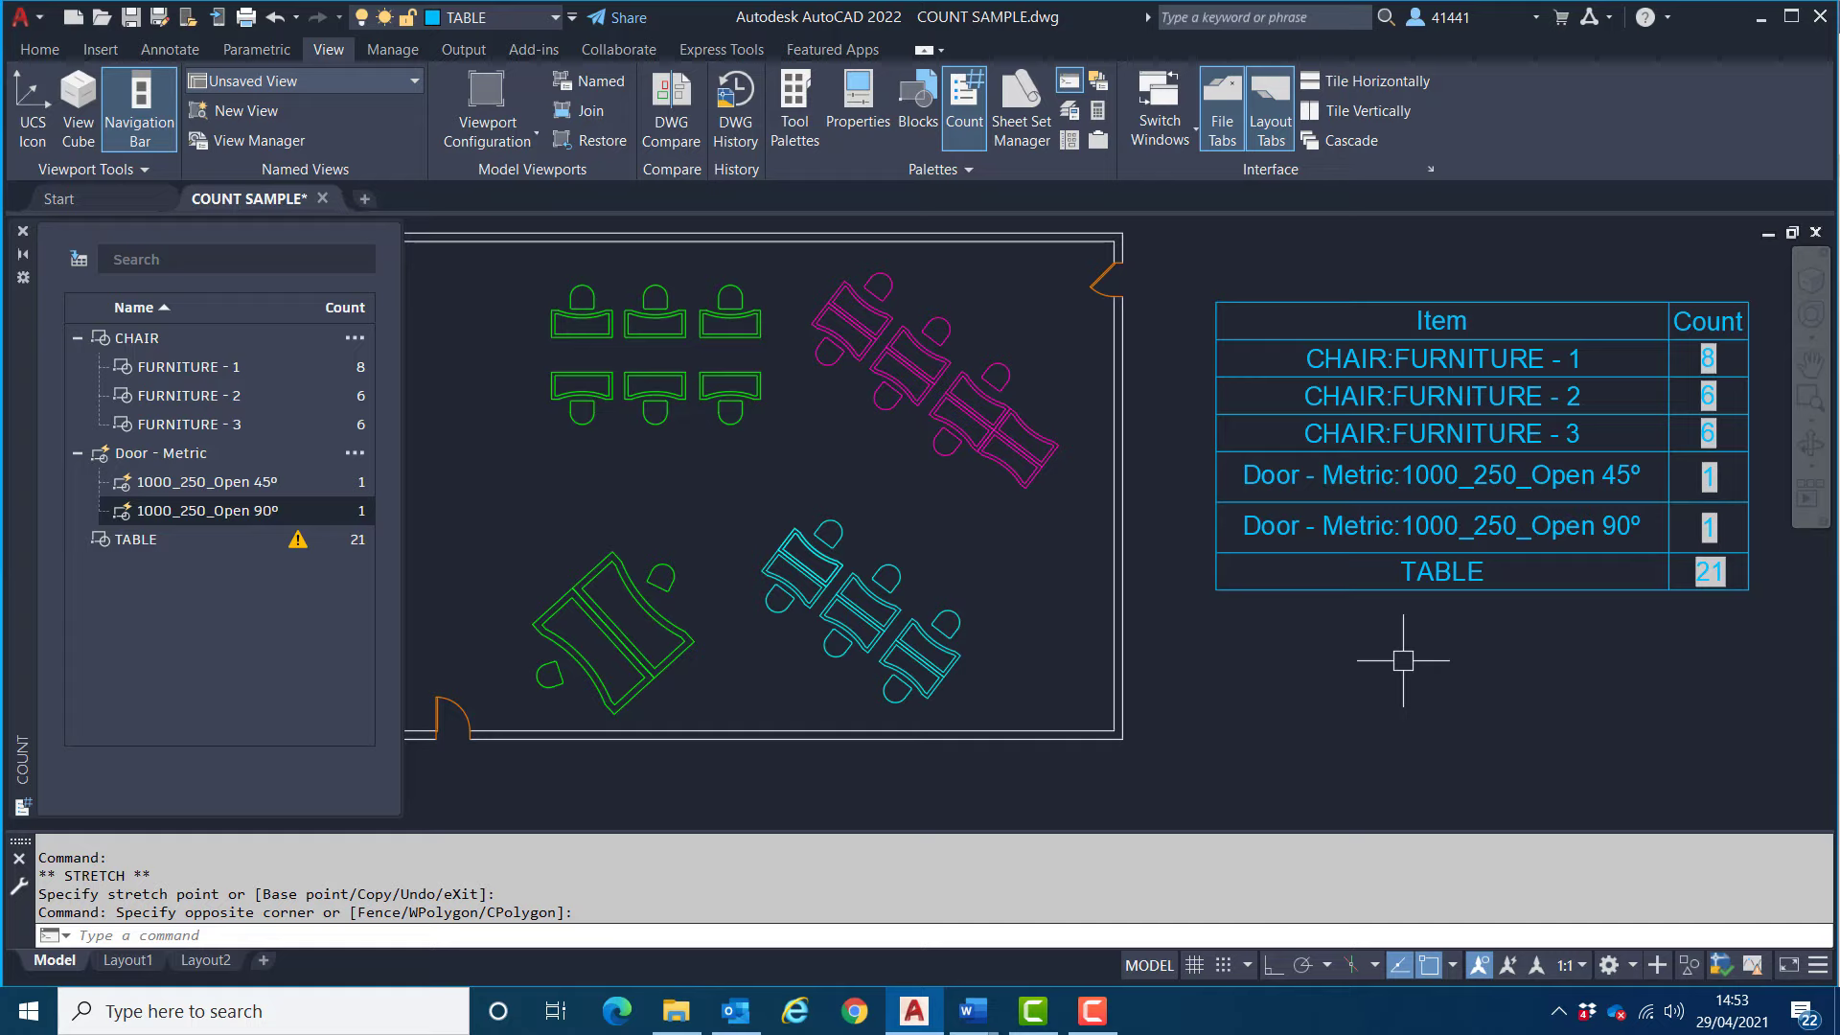
Step: Copy the cyan desk-and-chair group to just outside the room below the count table, and save the drawing to update the table
left_click(721, 482)
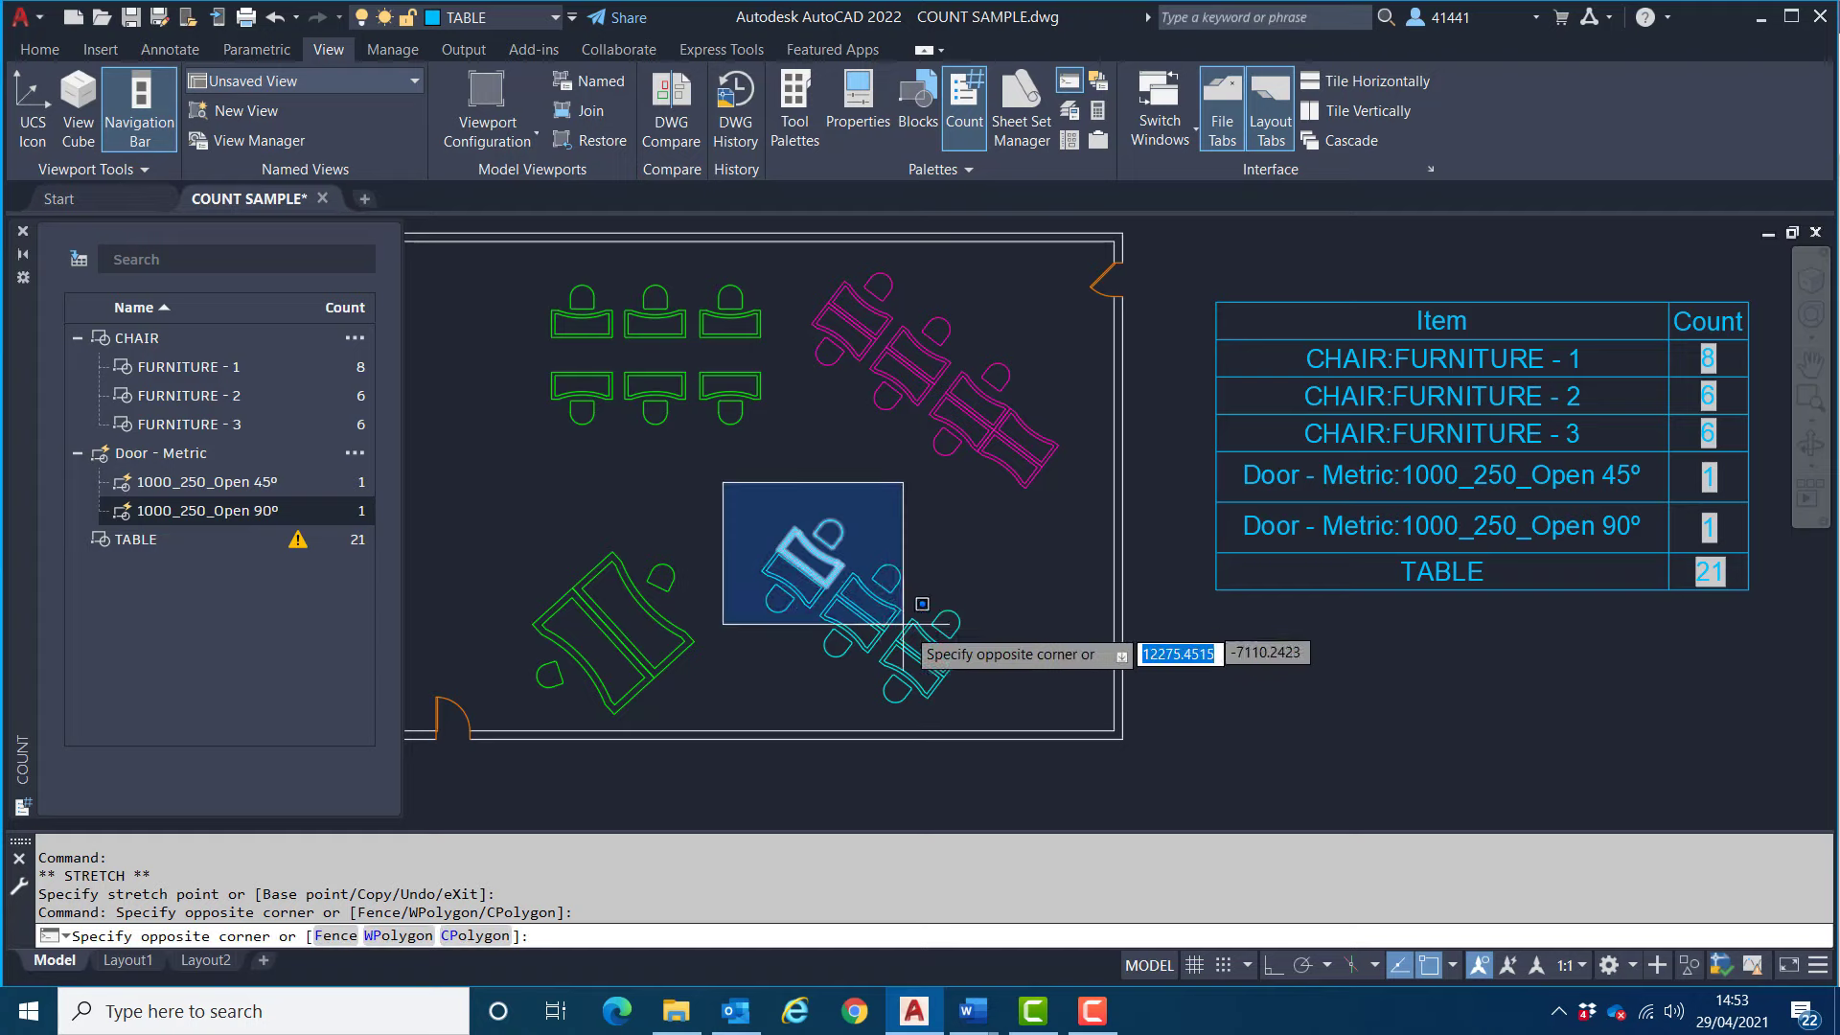
left_click(982, 704)
right_click(866, 554)
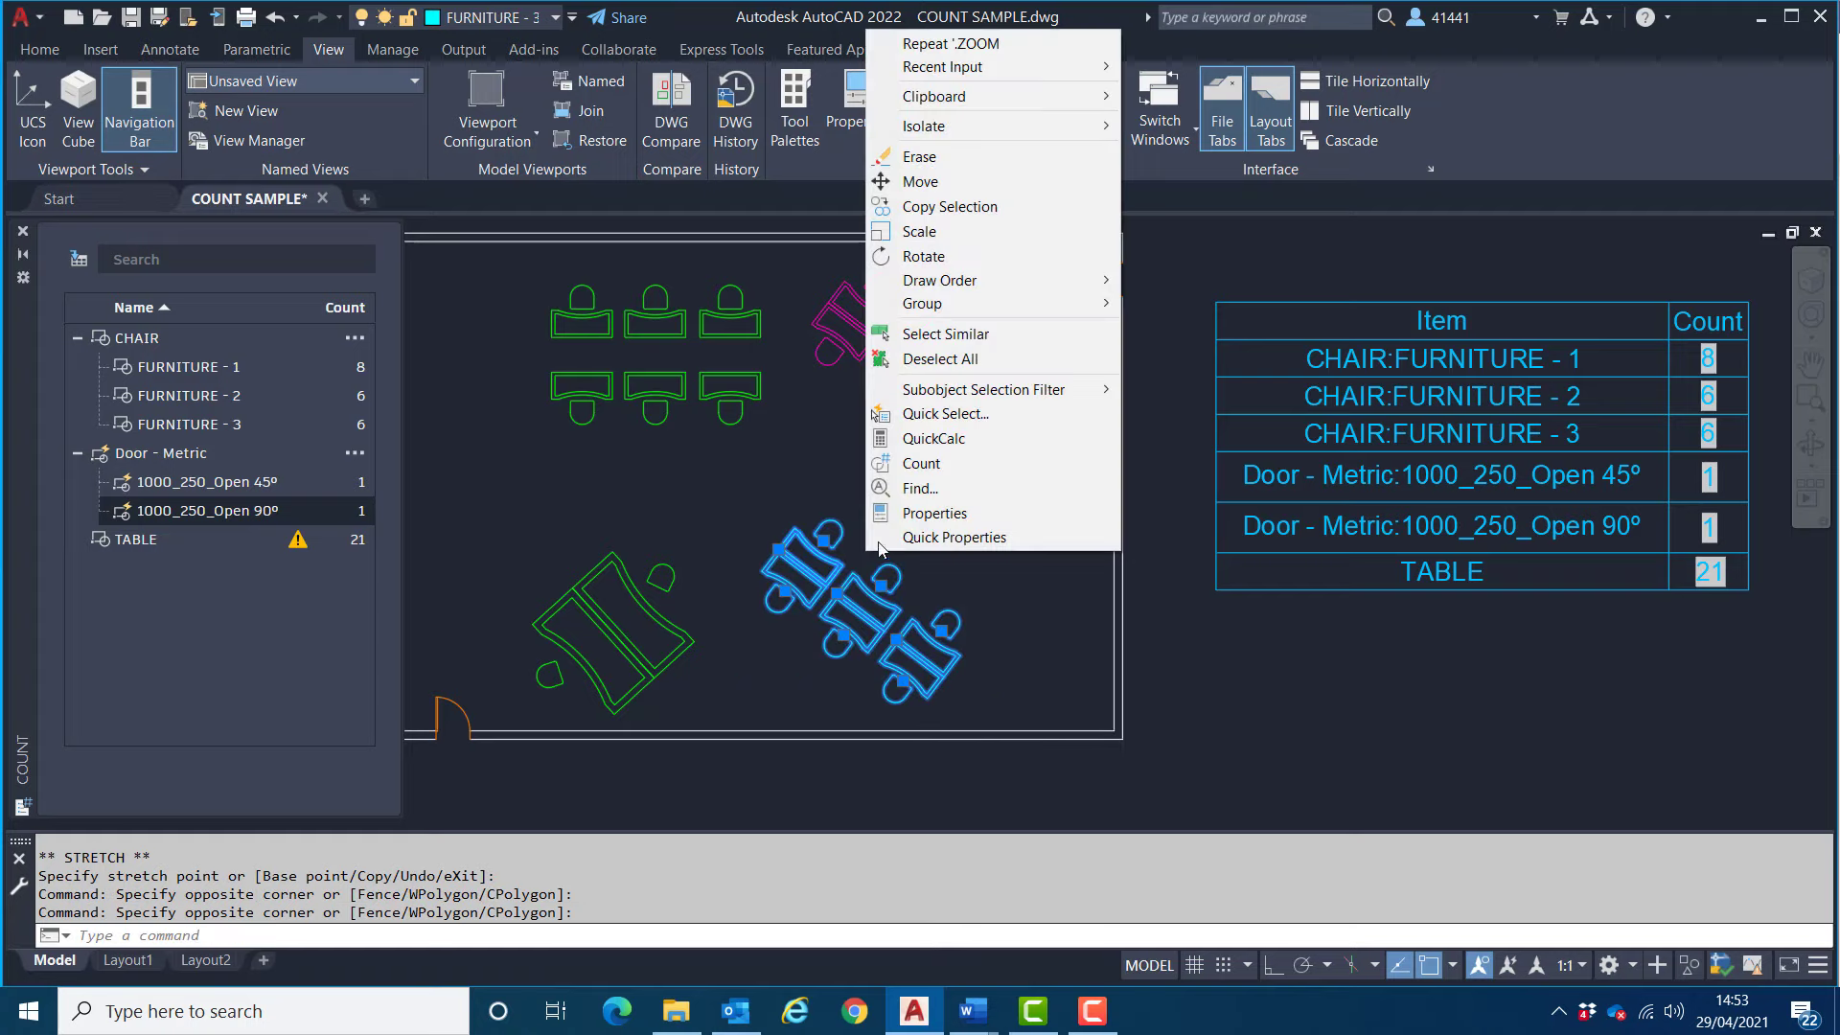
left_click(947, 206)
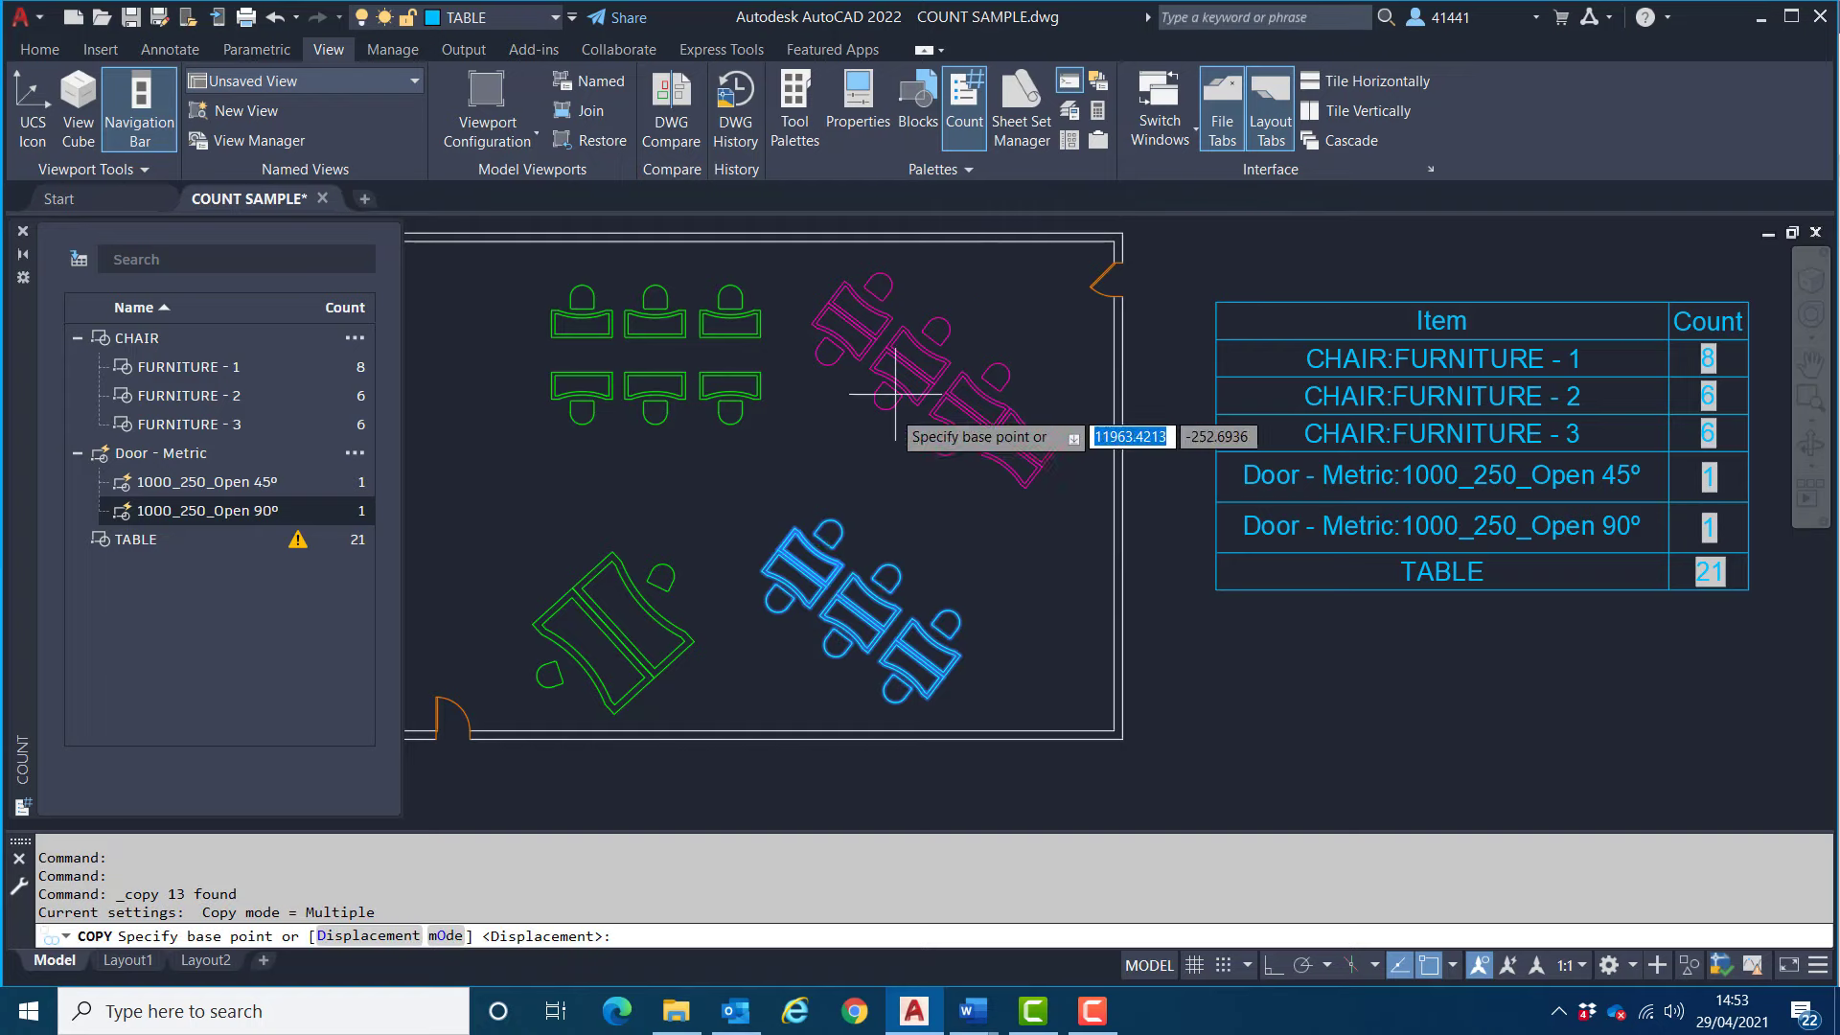
left_click(838, 594)
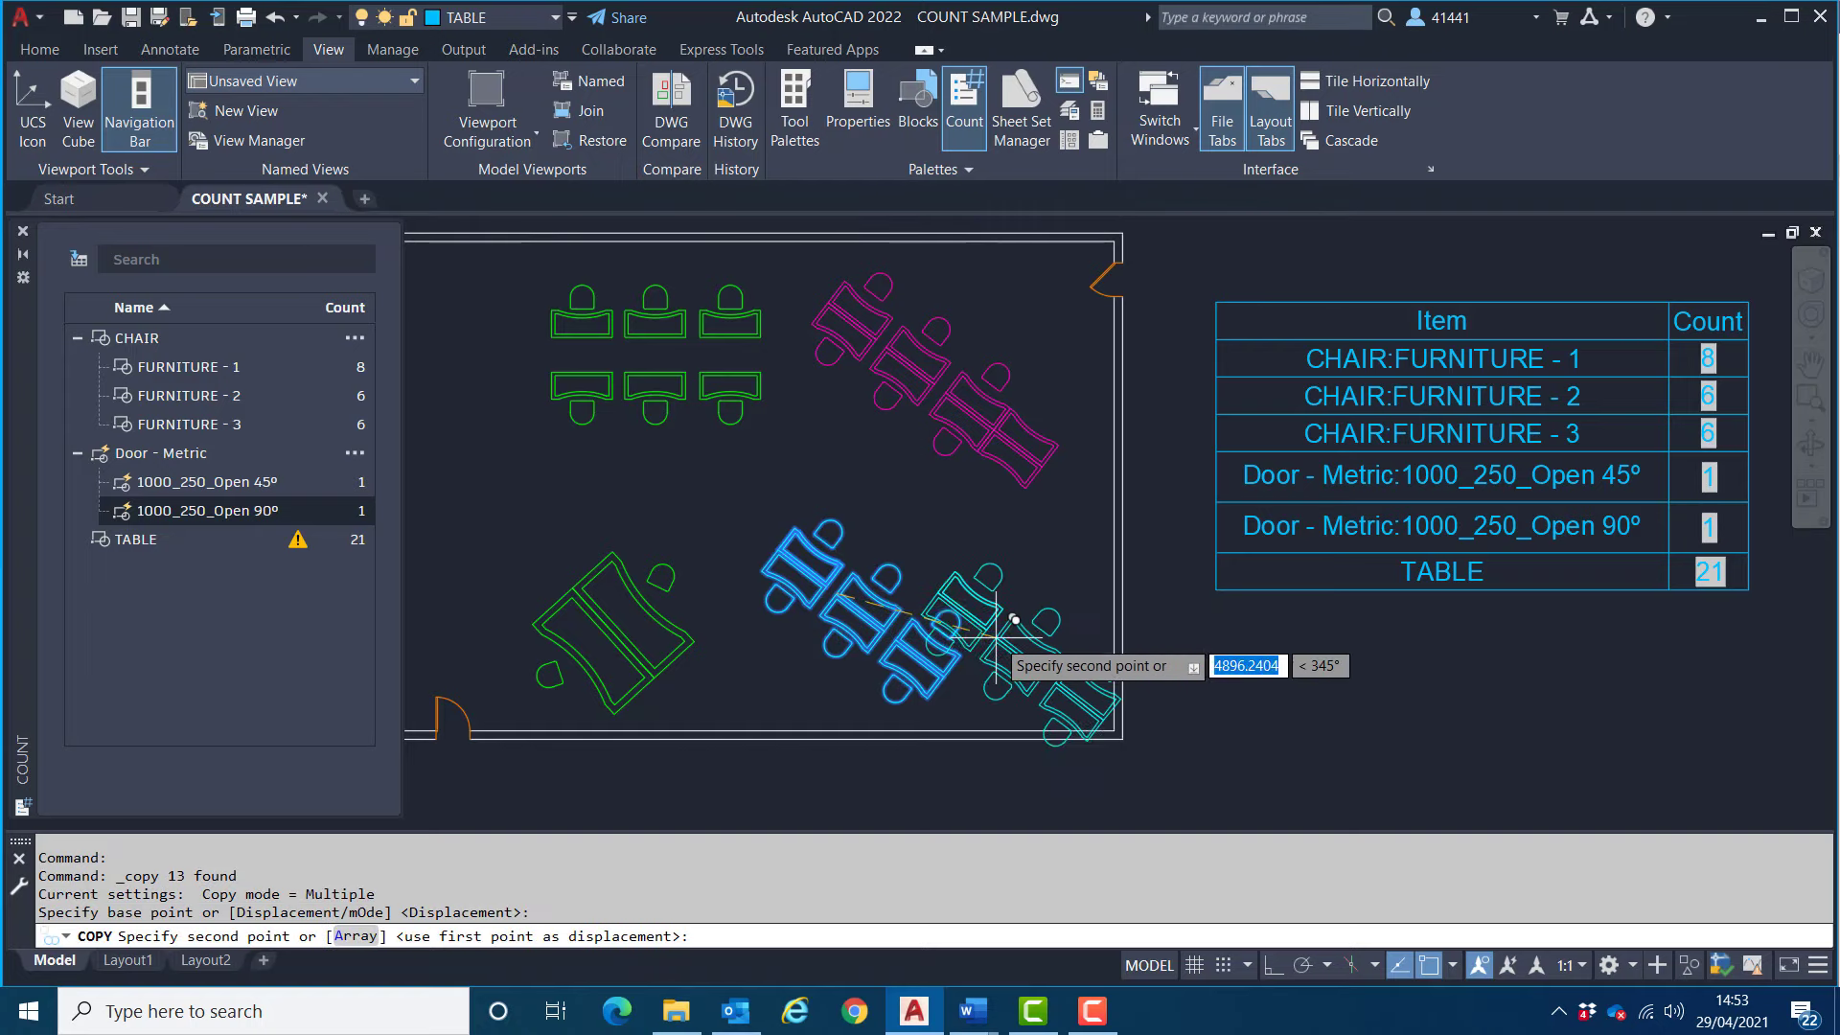
left_click(1239, 693)
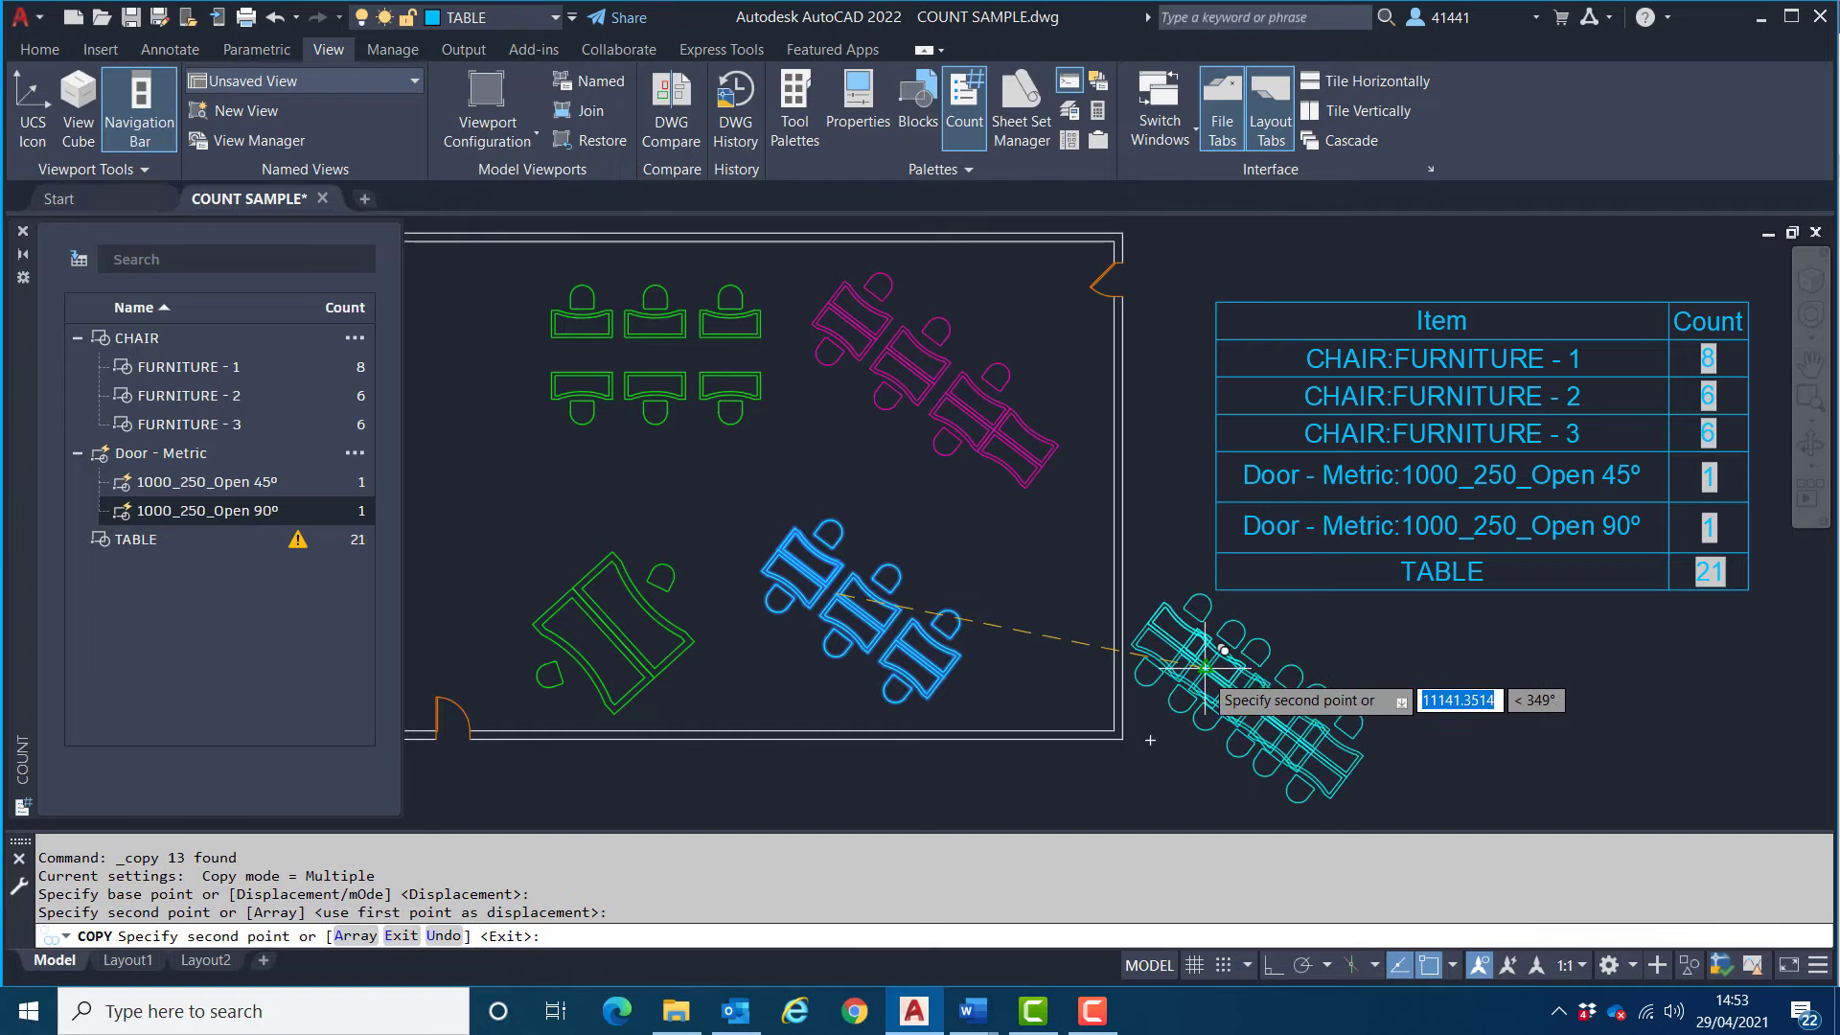
key("Escape")
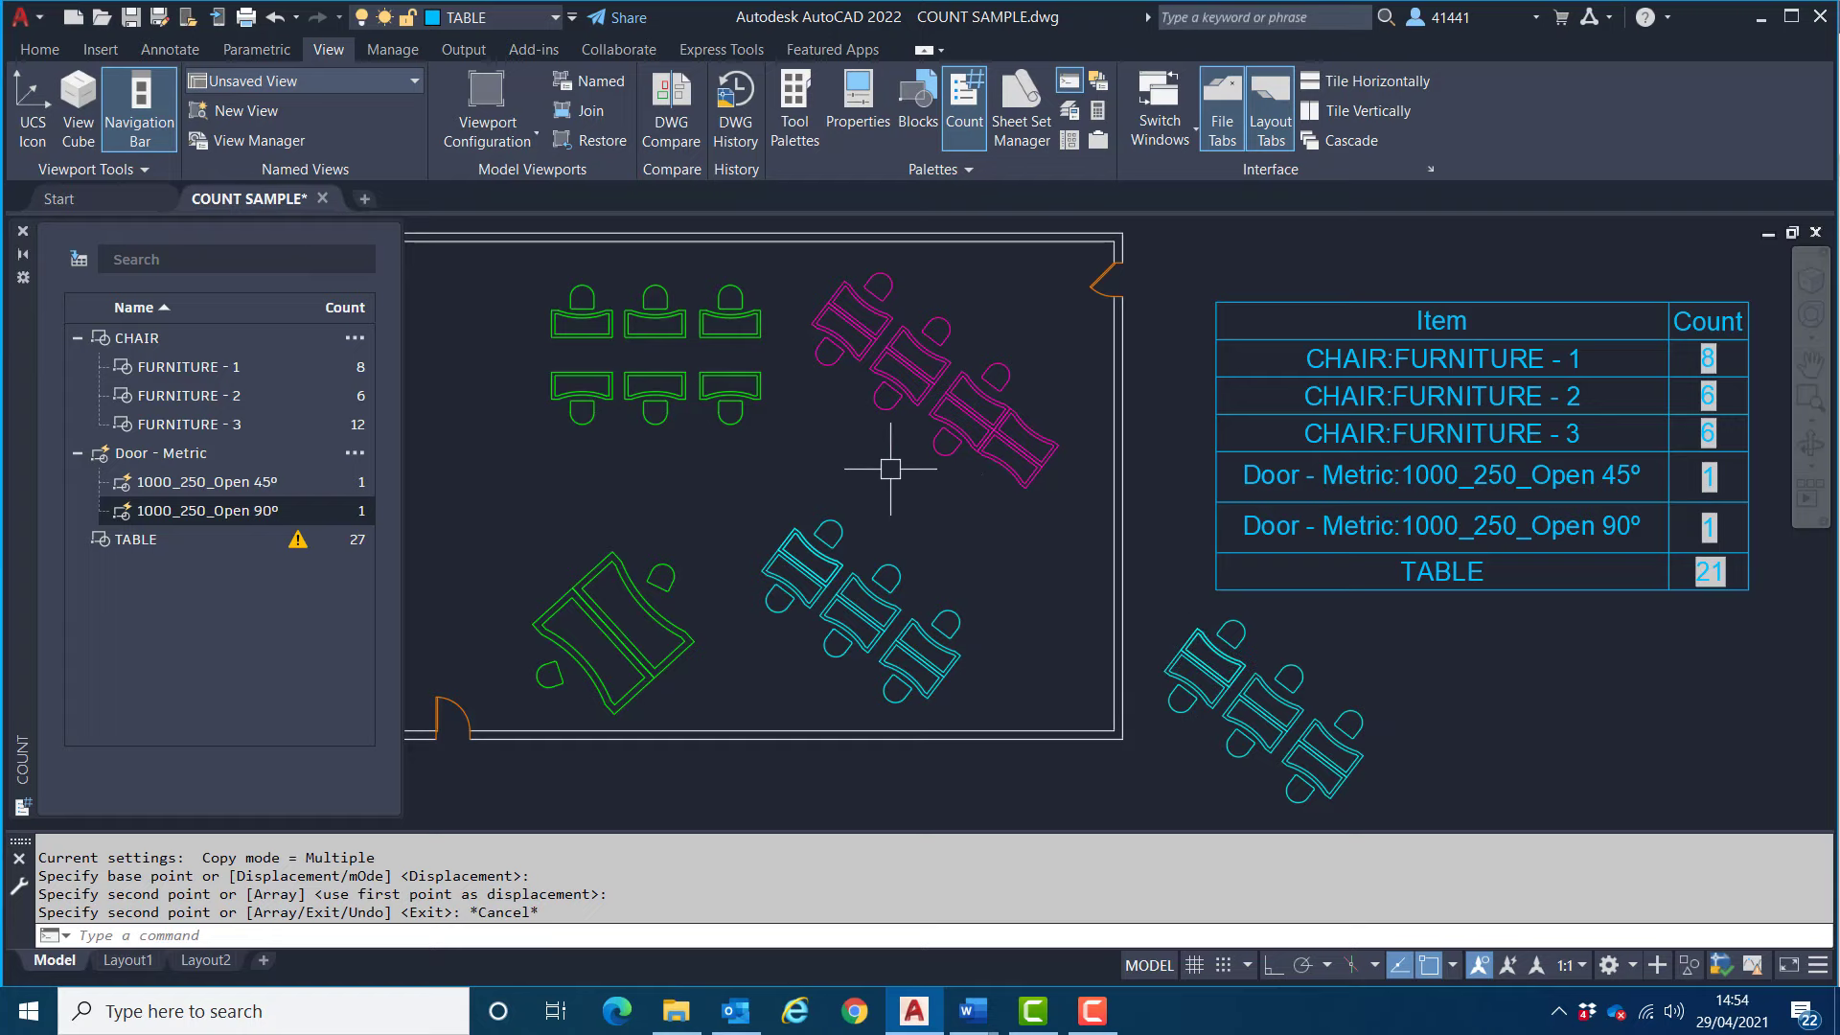
left_click(135, 16)
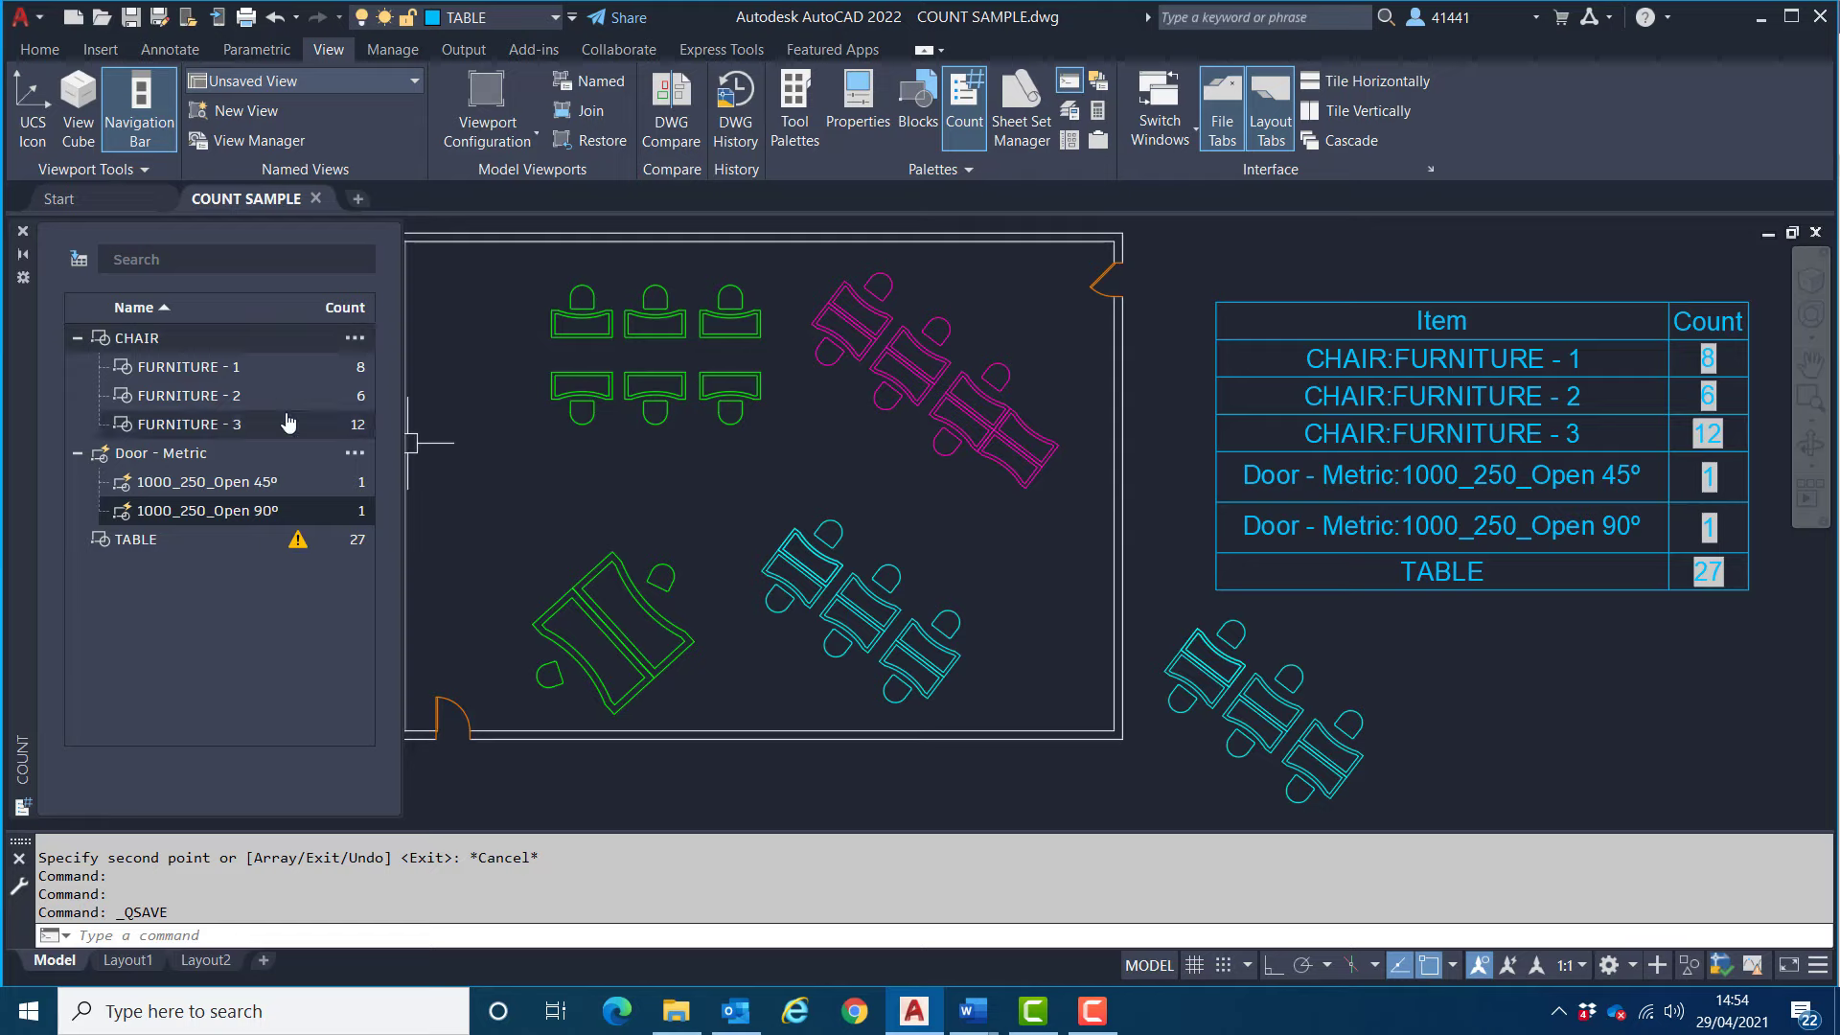
Step: Highlight all CHAIR blocks and insert their count as a field inside the room, near the upper-right door
left_click(134, 343)
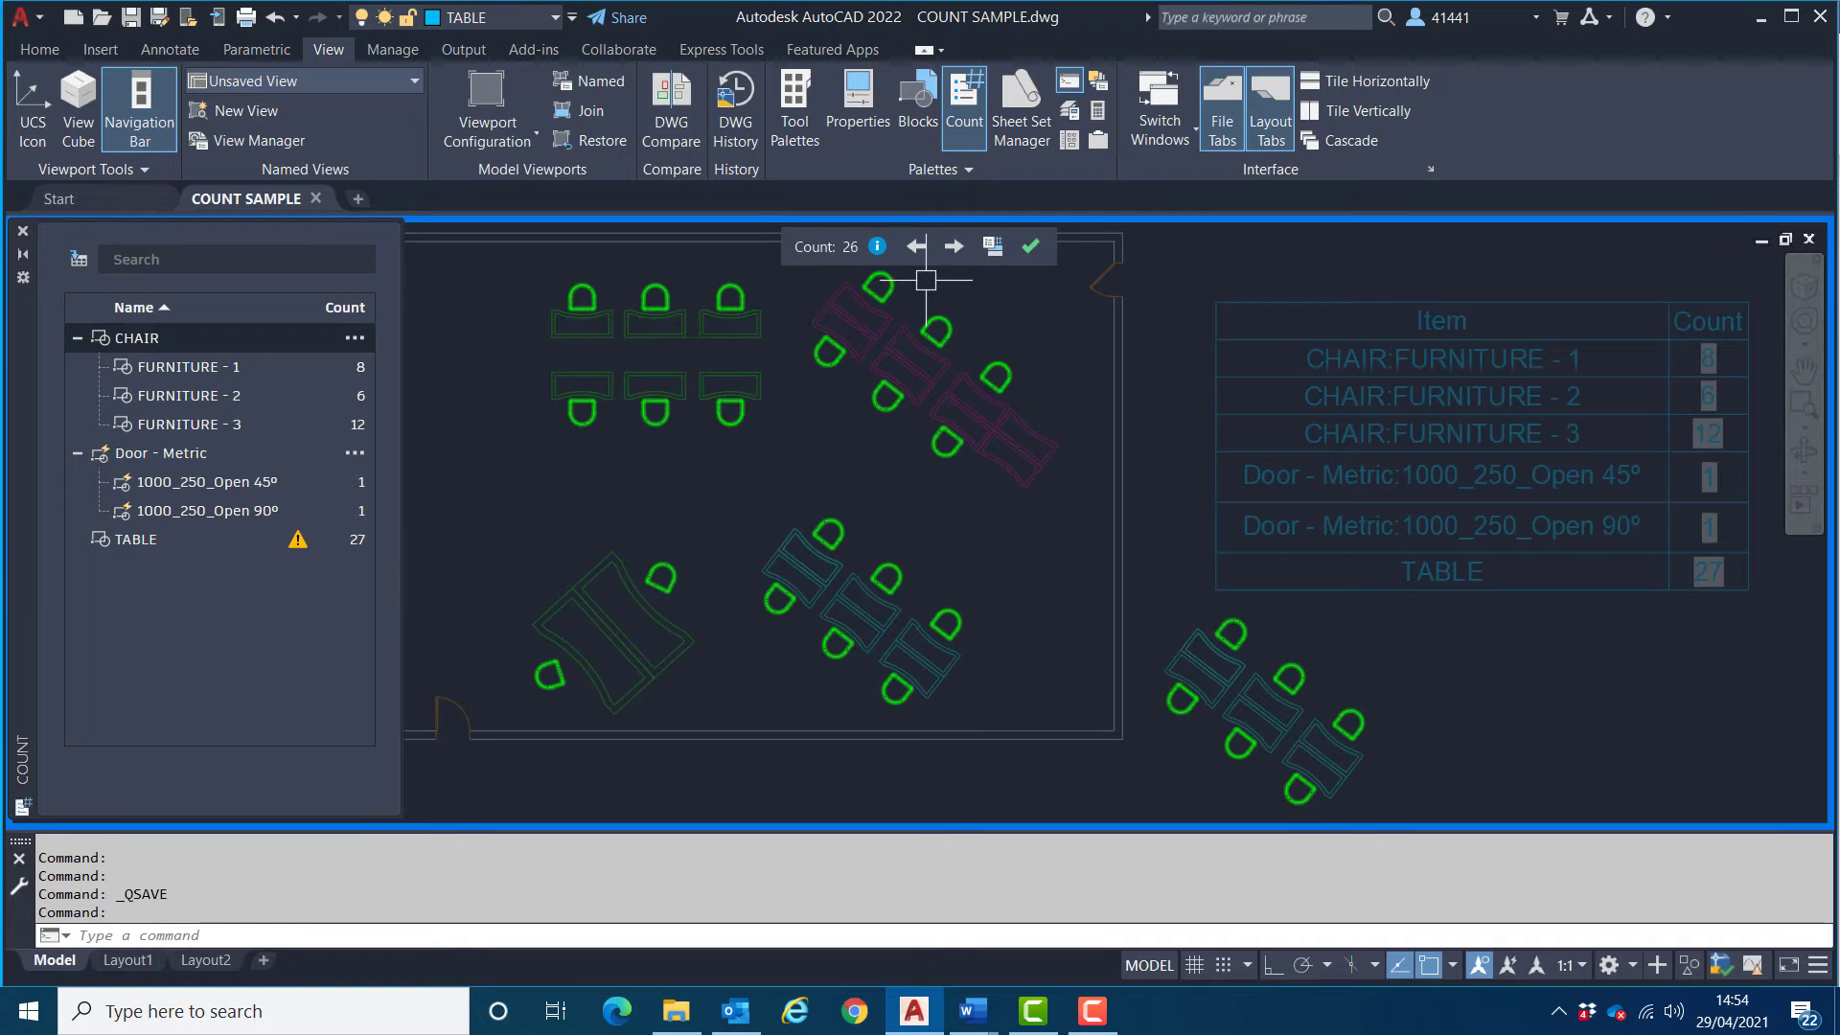
left_click(994, 248)
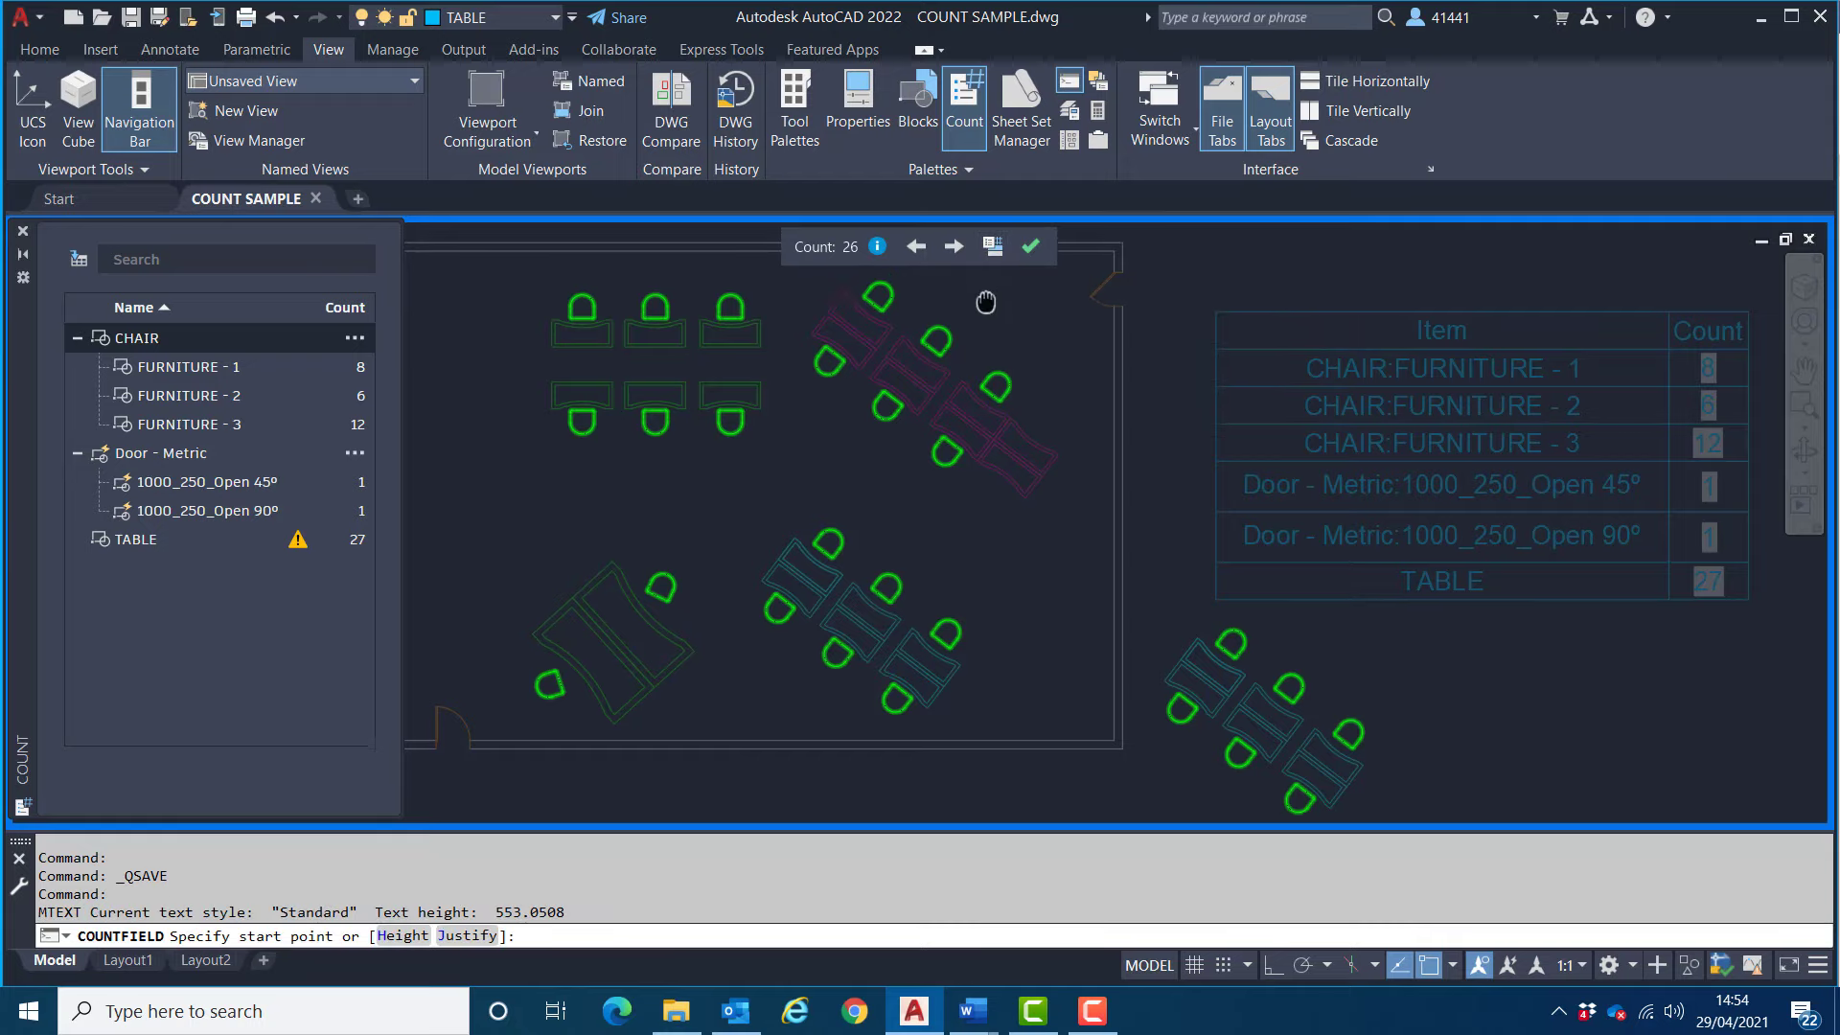
middle_click_drag(986, 301, 963, 365)
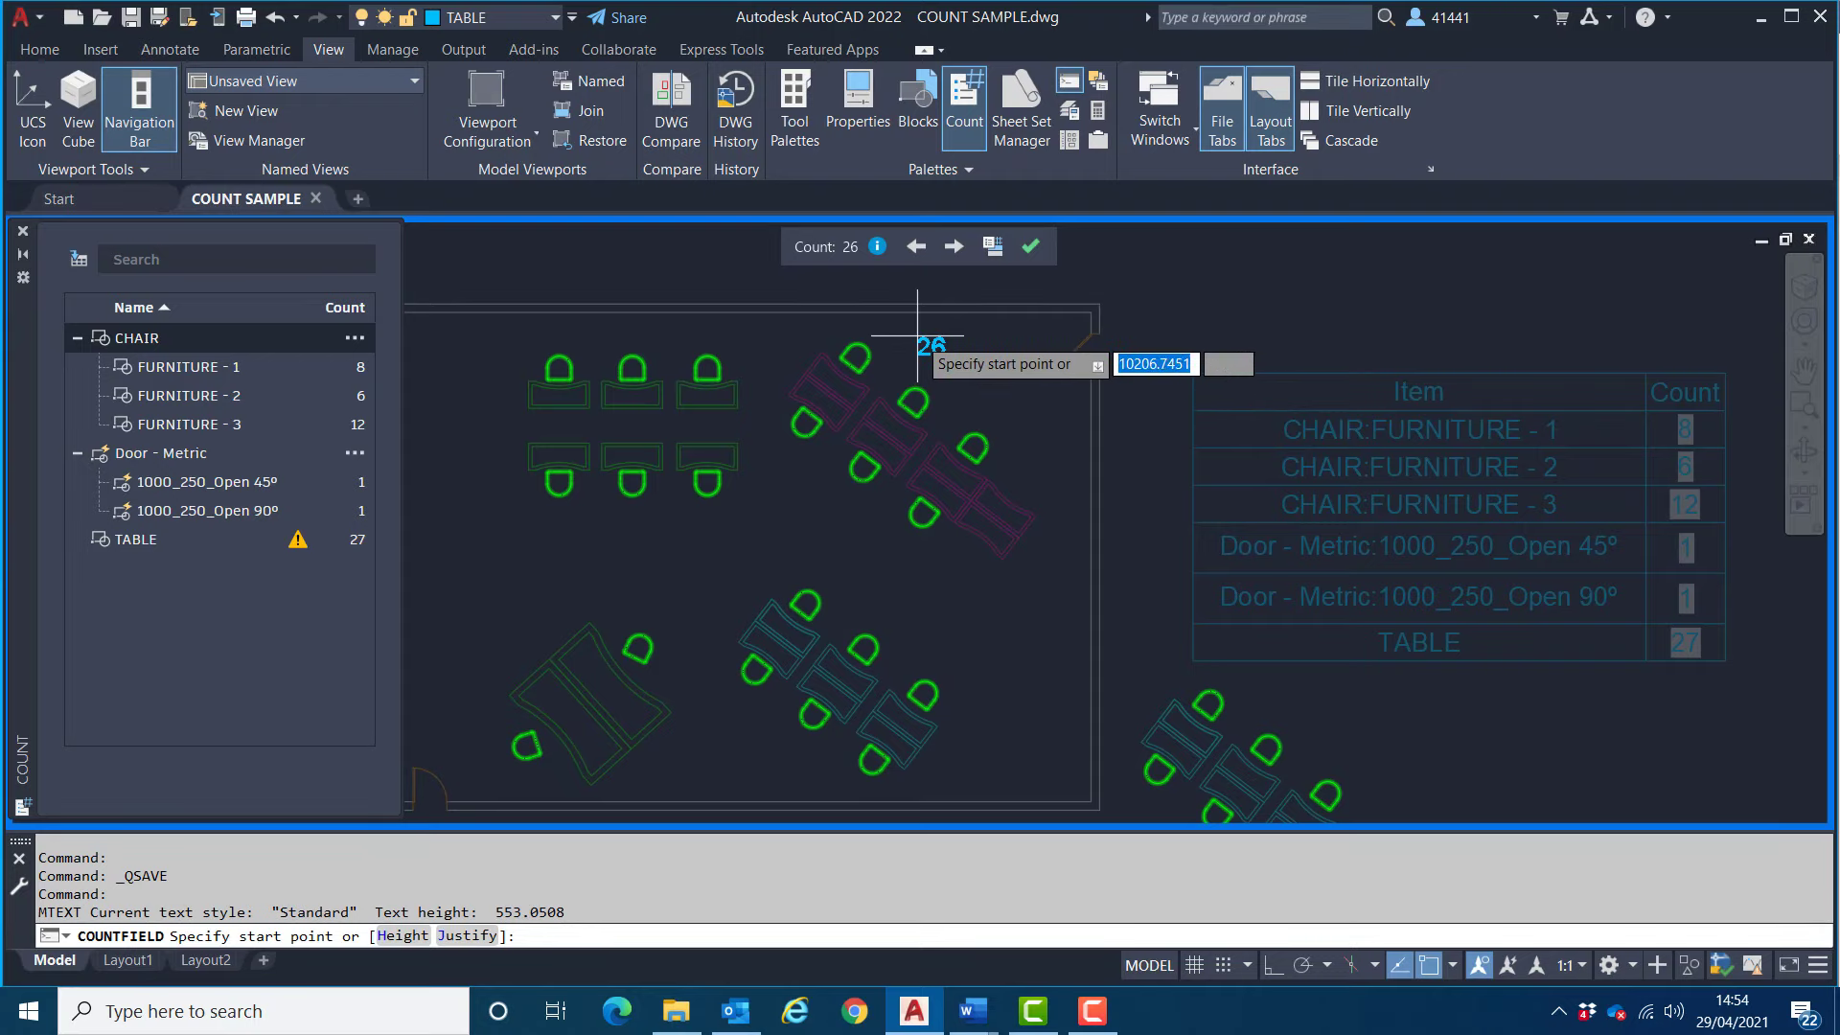
left_click(908, 330)
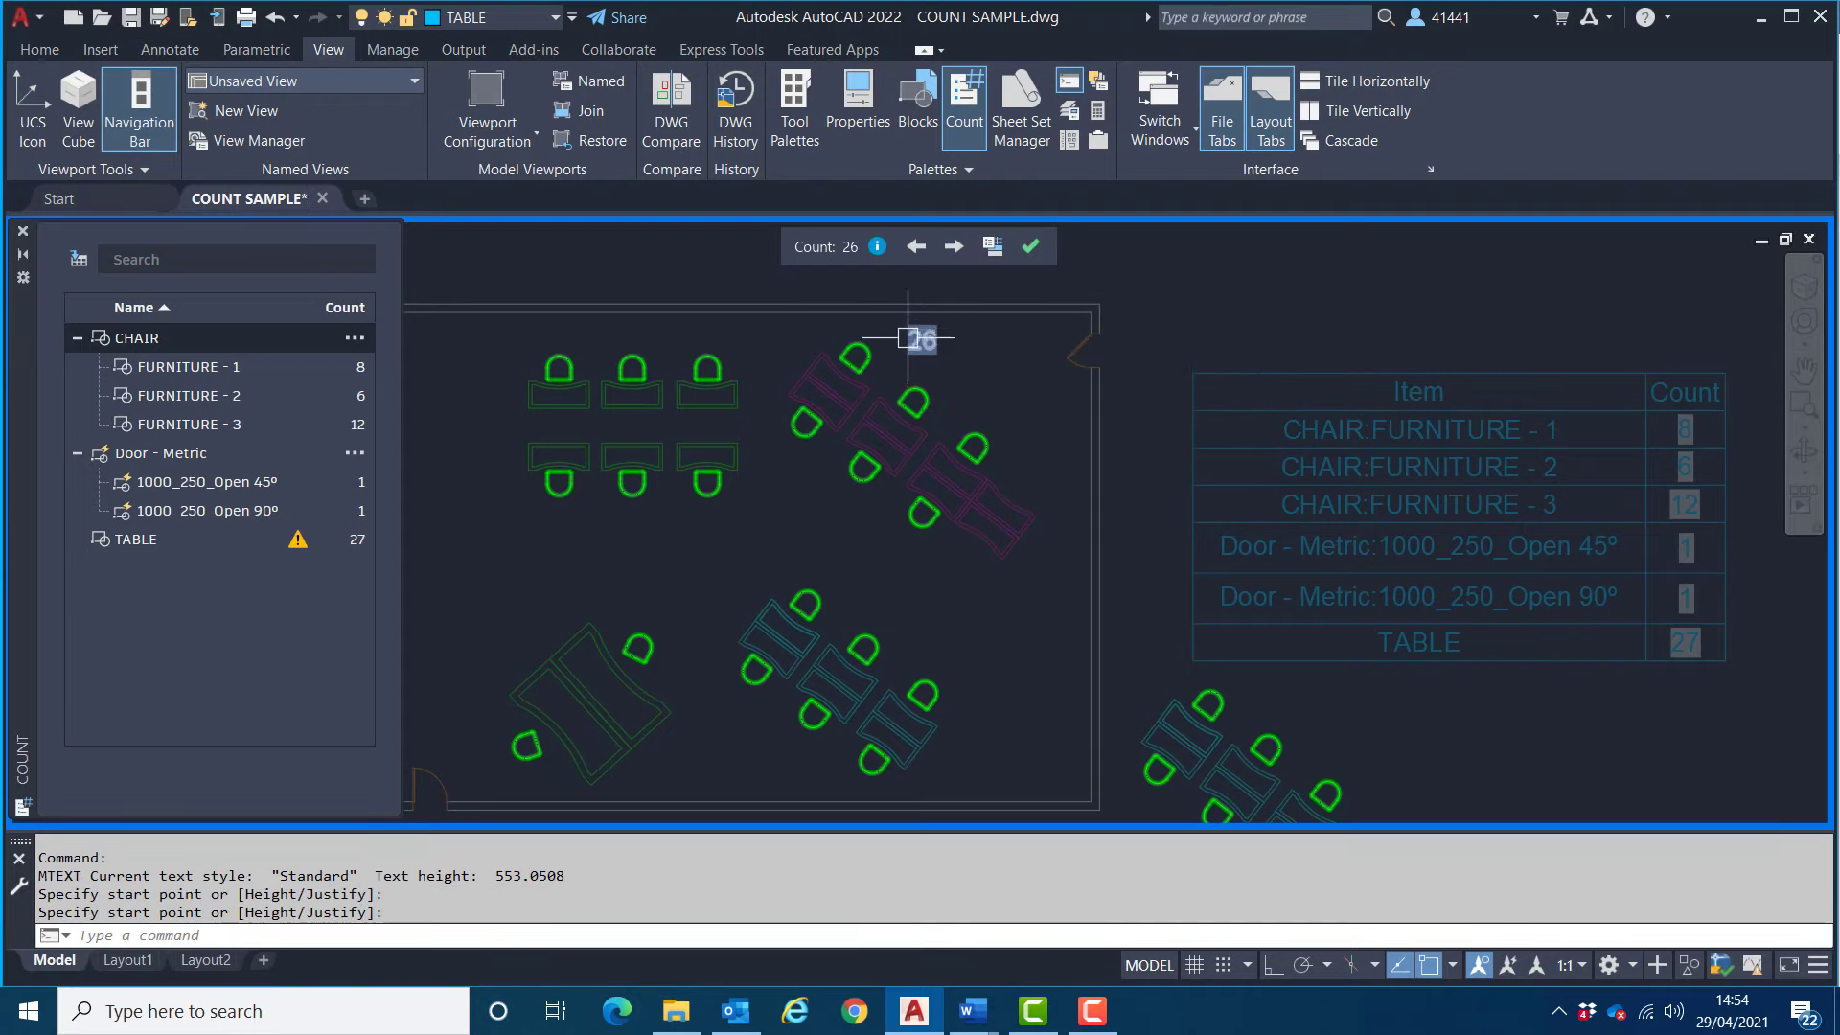
Step: Add the word "chairs" after the inserted count field and end the active count
double_click(921, 340)
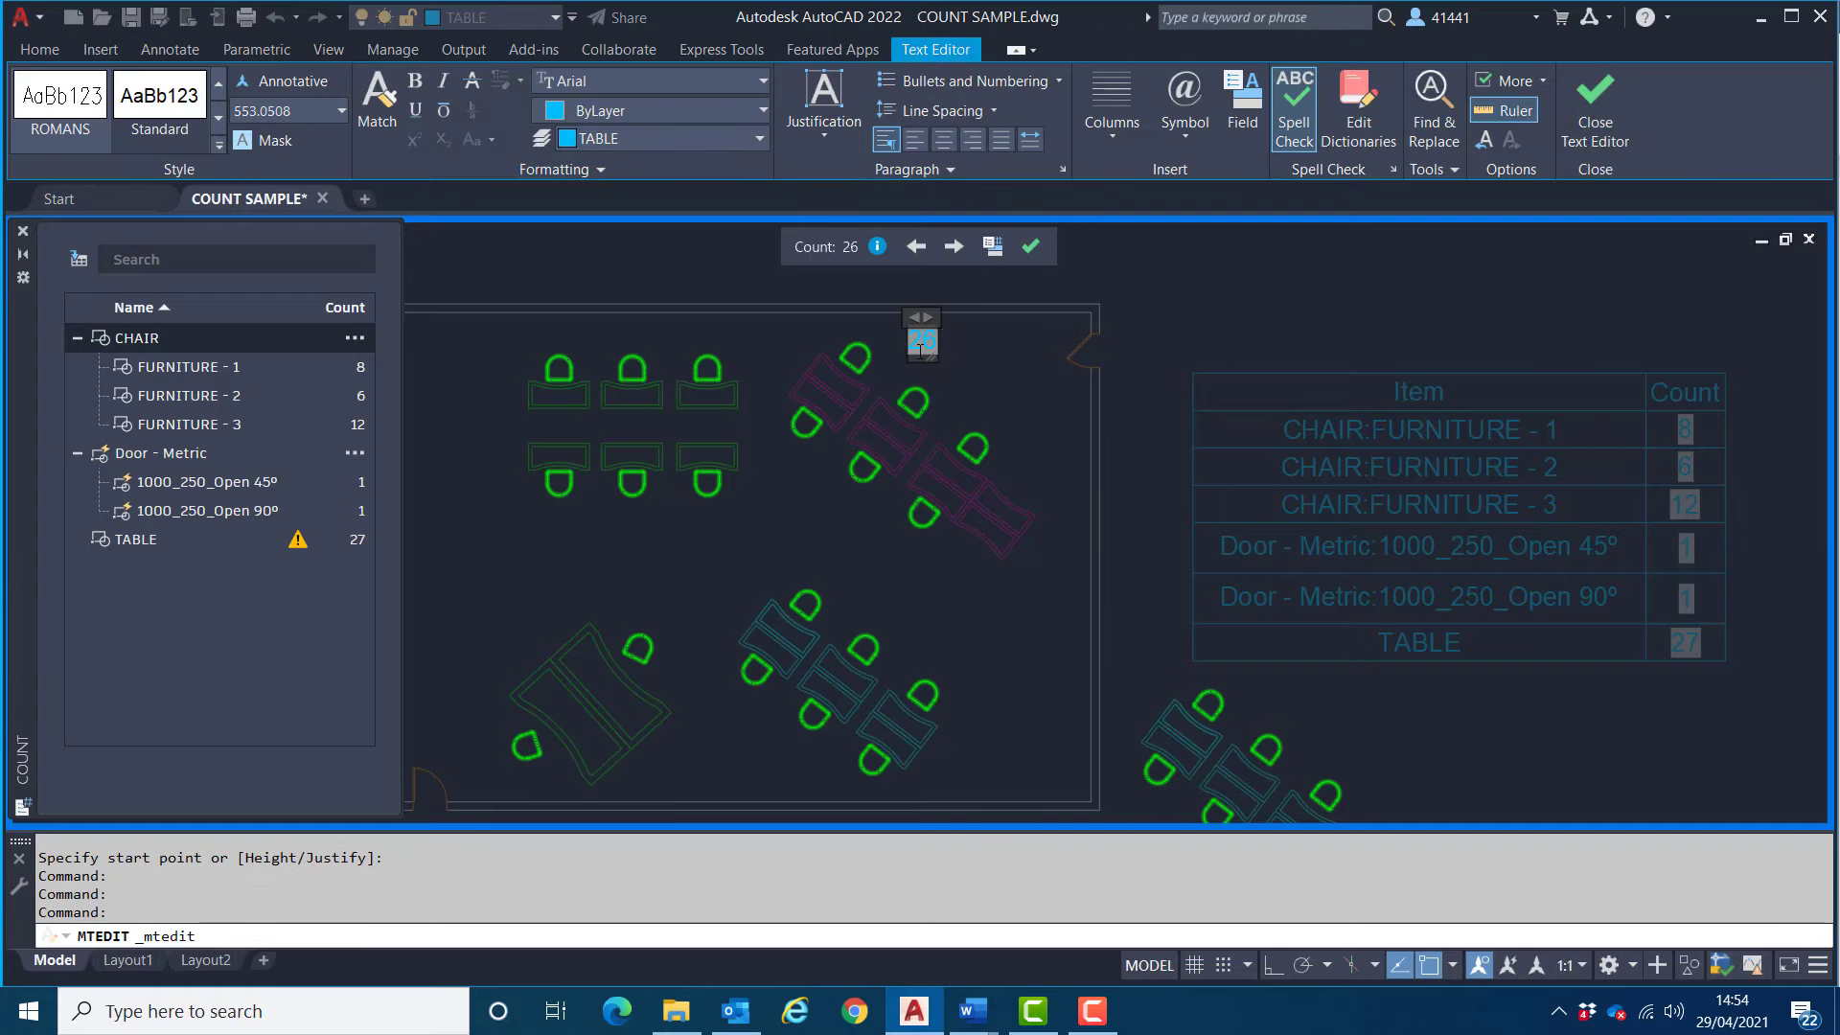
type("chair")
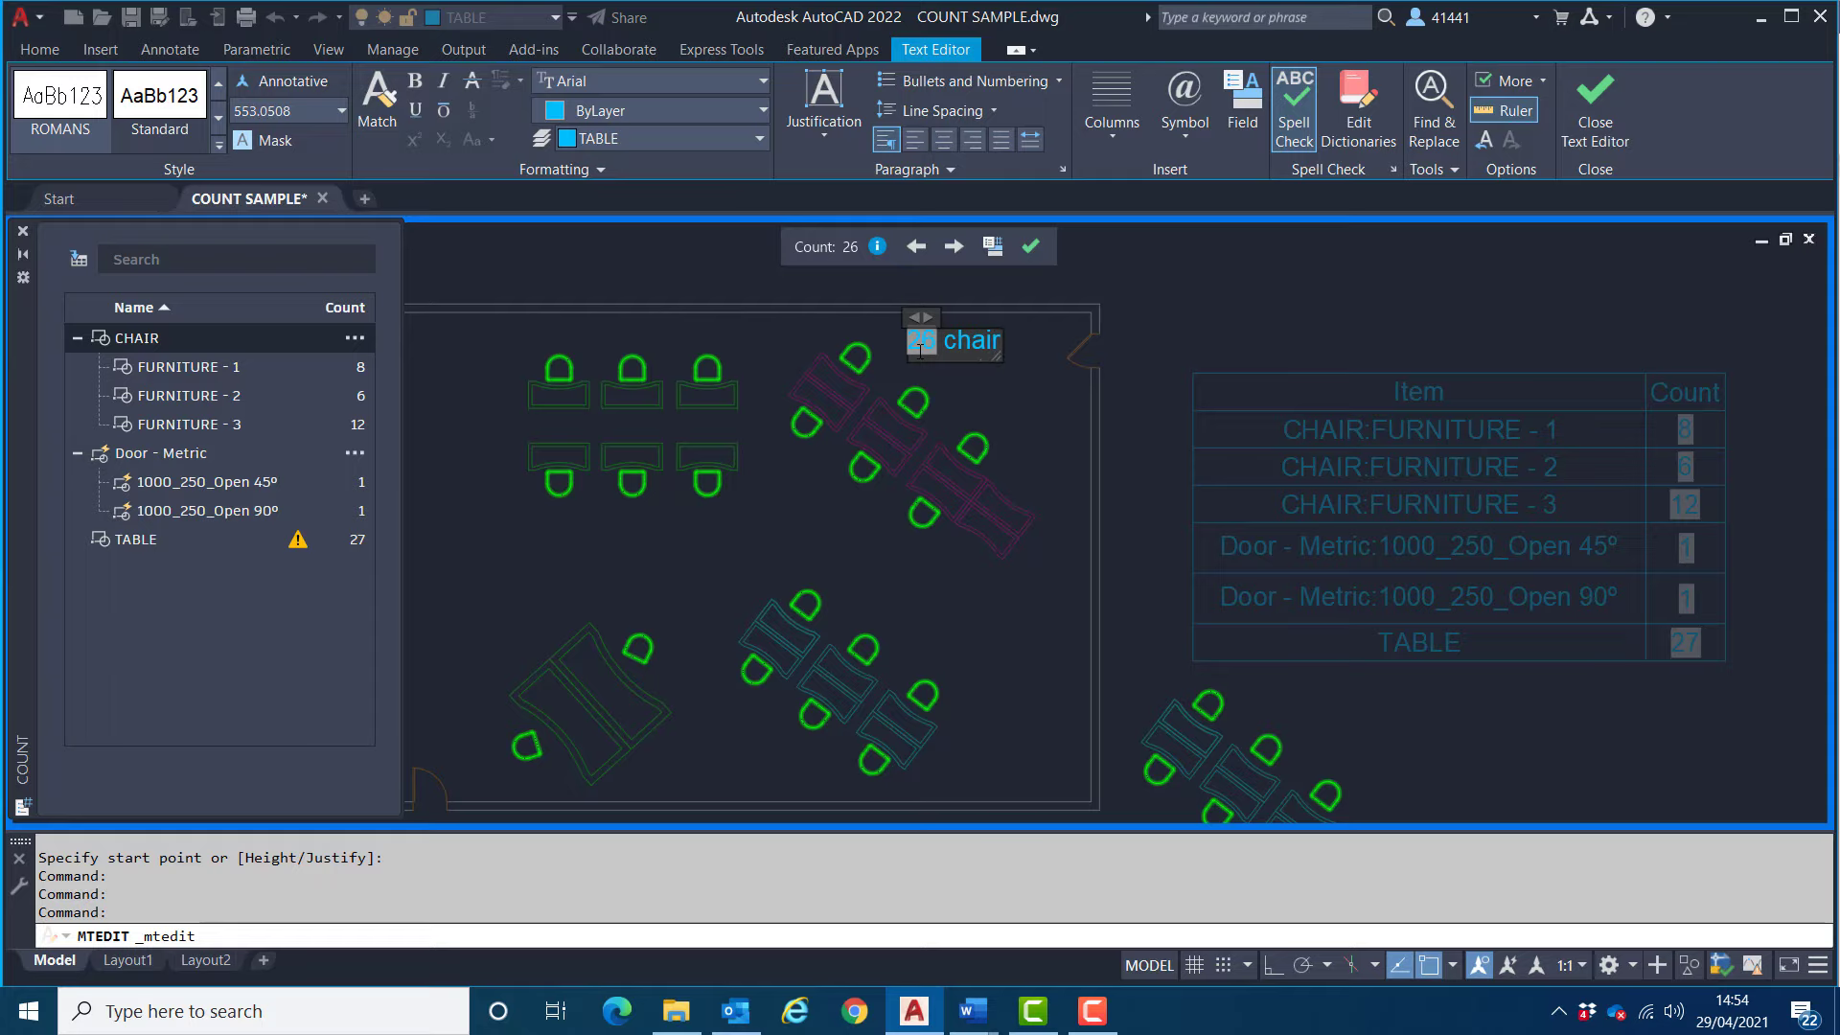
type("s")
left_click(1037, 413)
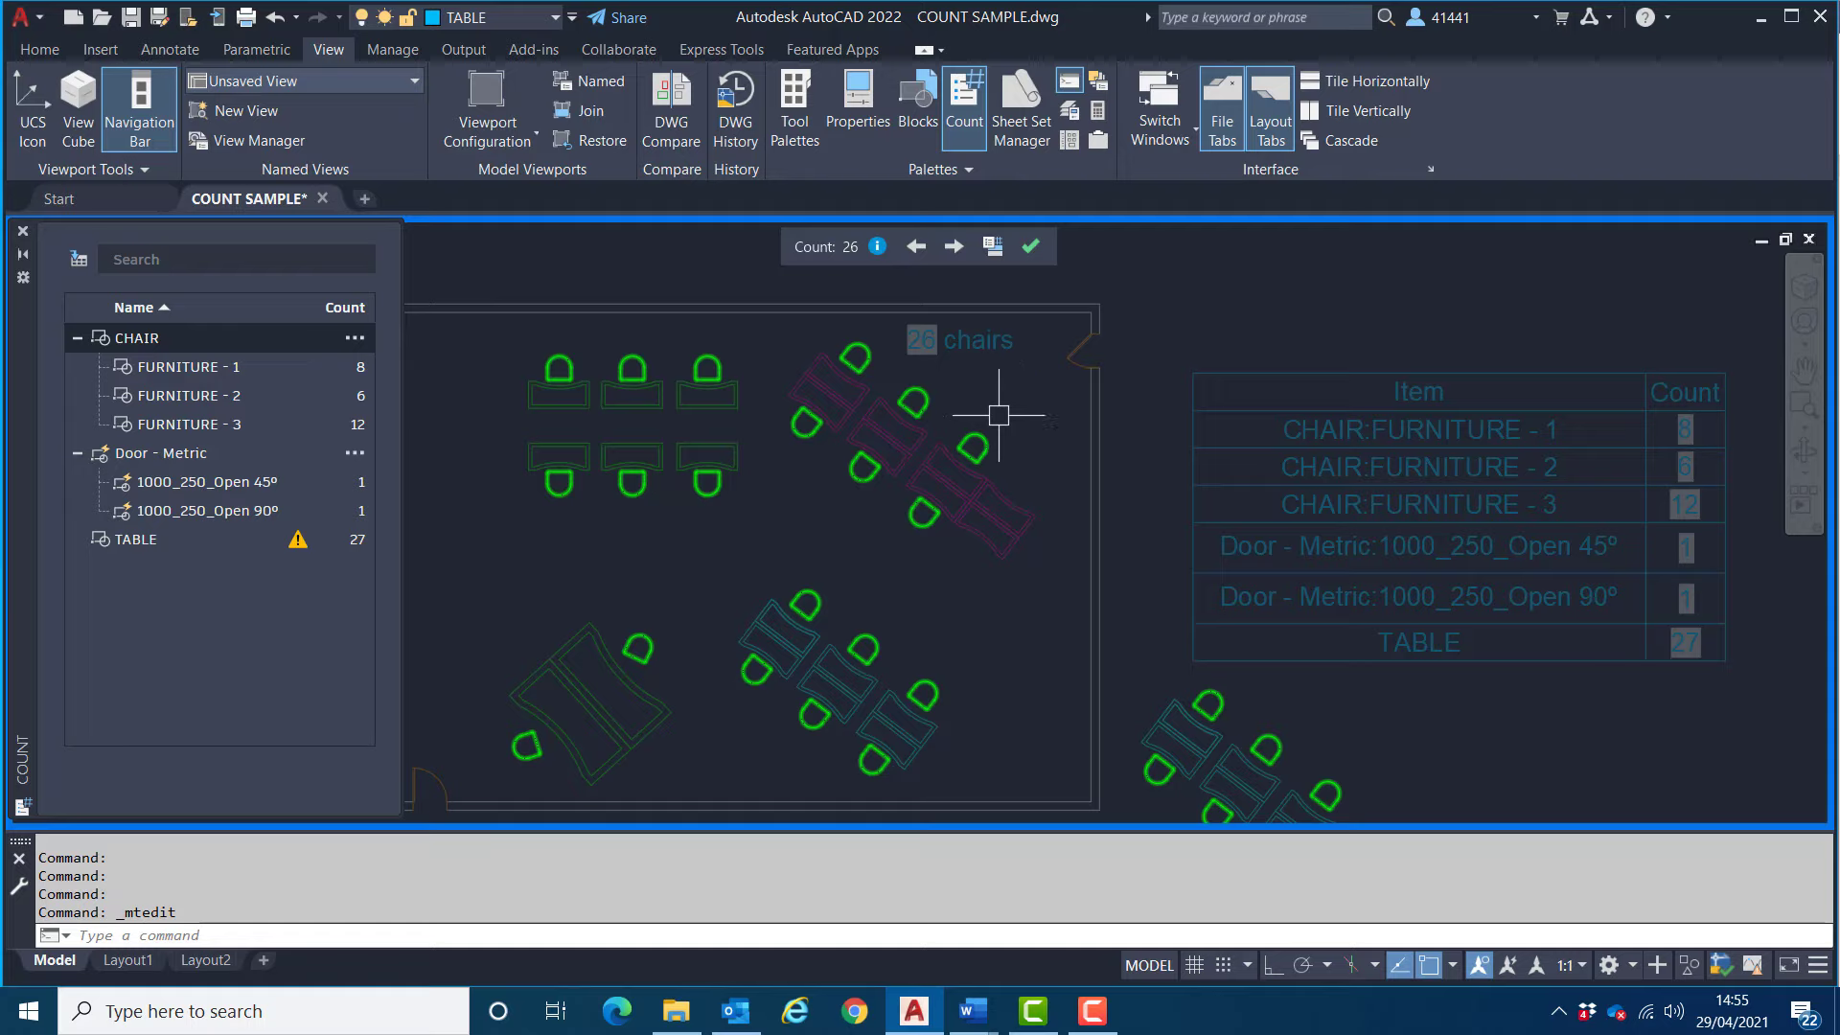
left_click(1031, 247)
Step: Erase the copied cyan desk-and-chair group outside the room, and save the drawing to update the table and chair count field
type("z")
key("Return")
type("p")
key("Return")
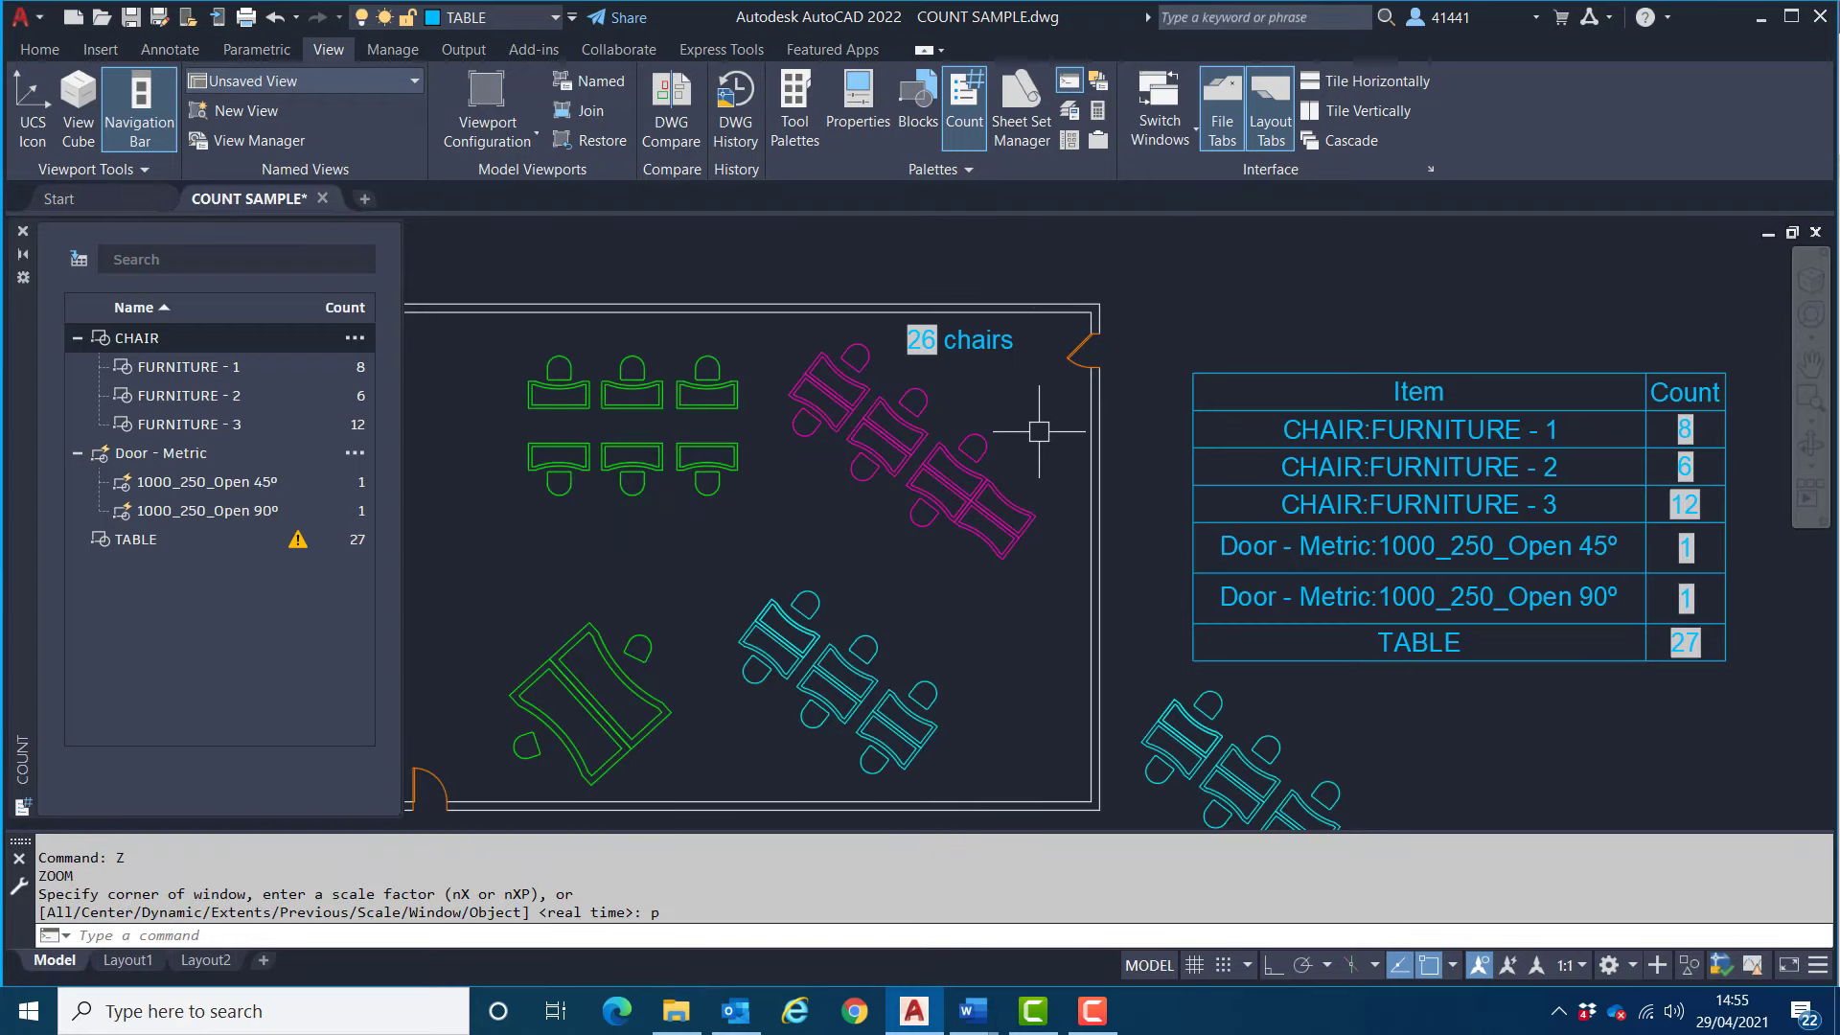
left_click(1364, 808)
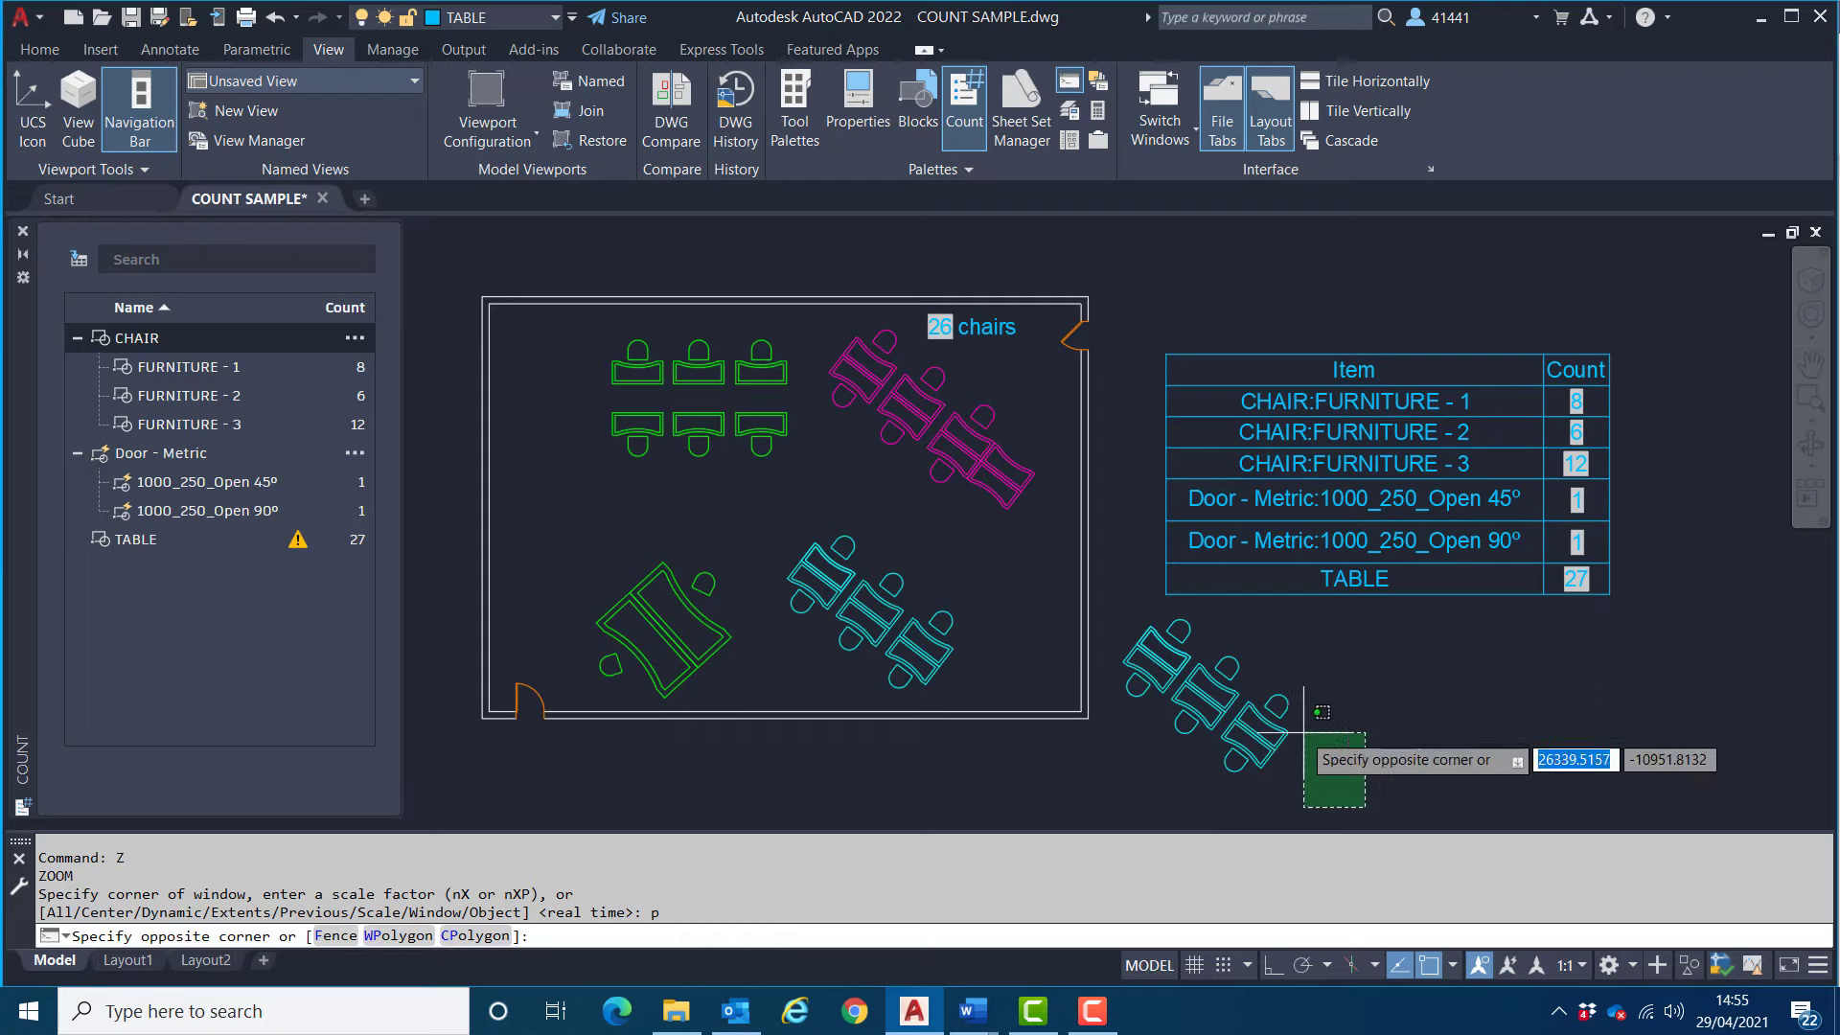
left_click(1117, 631)
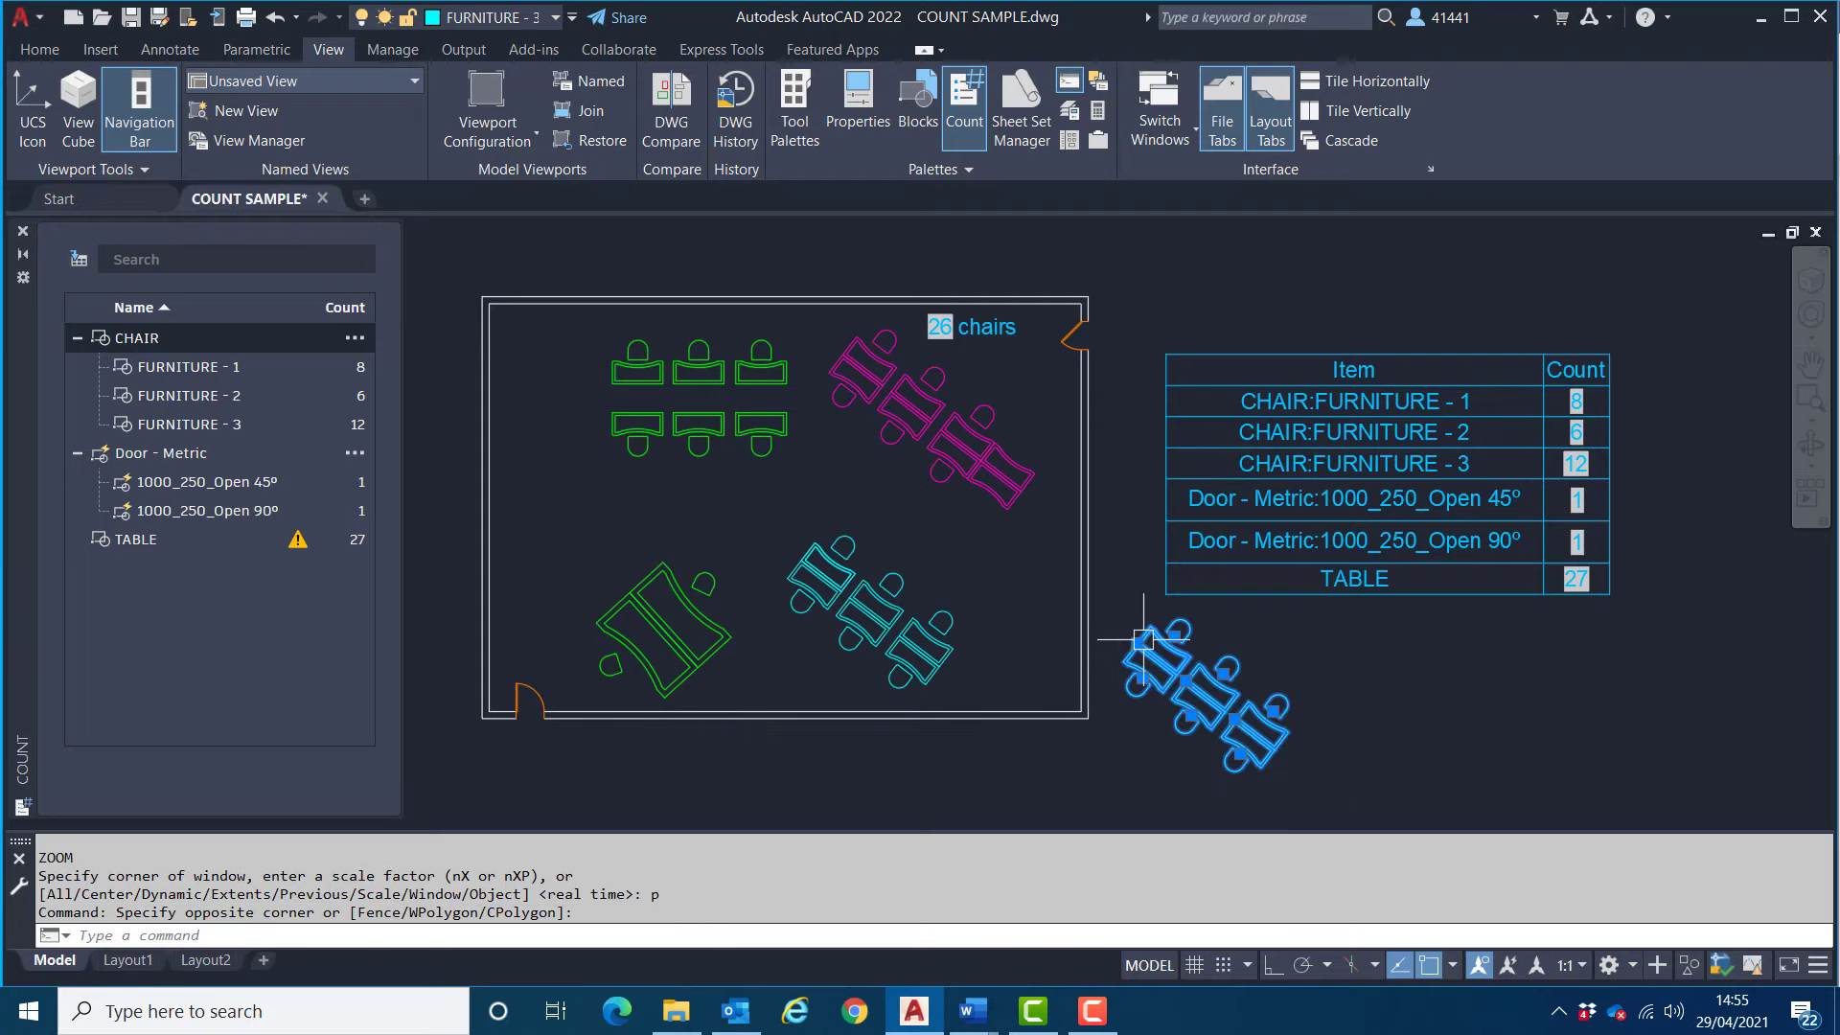
key("Delete")
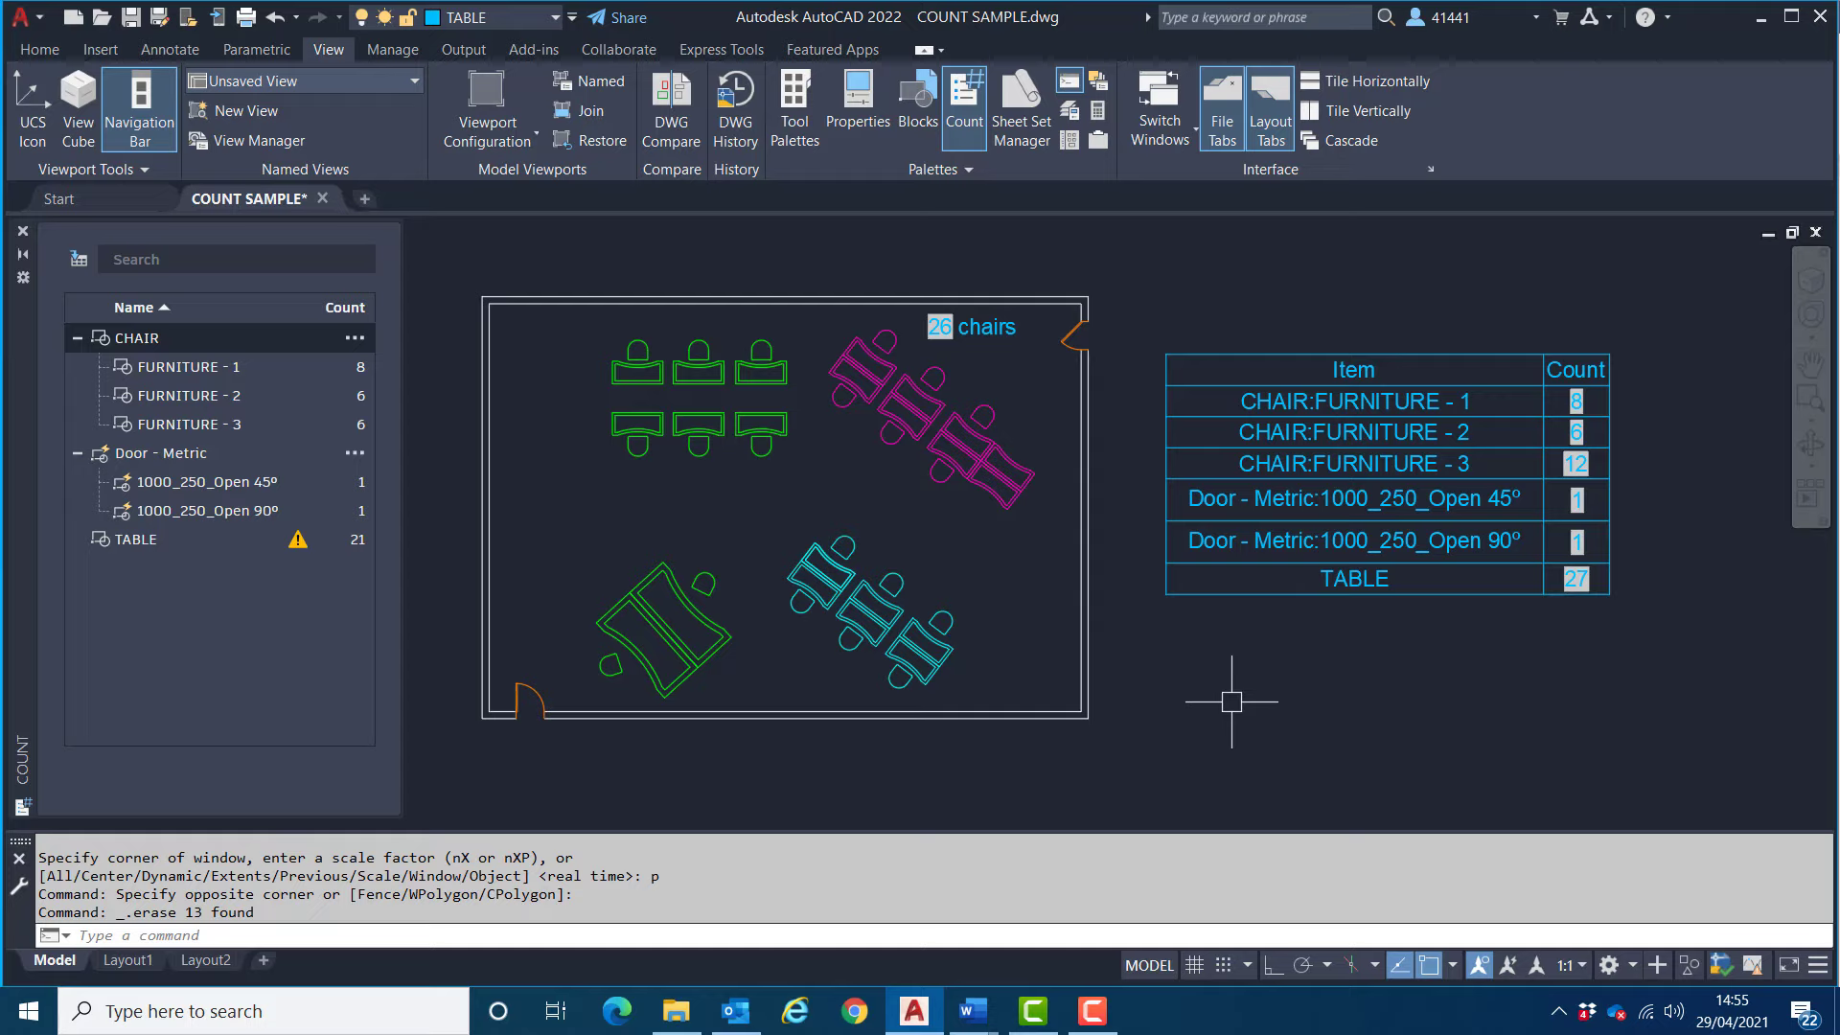
left_click(132, 17)
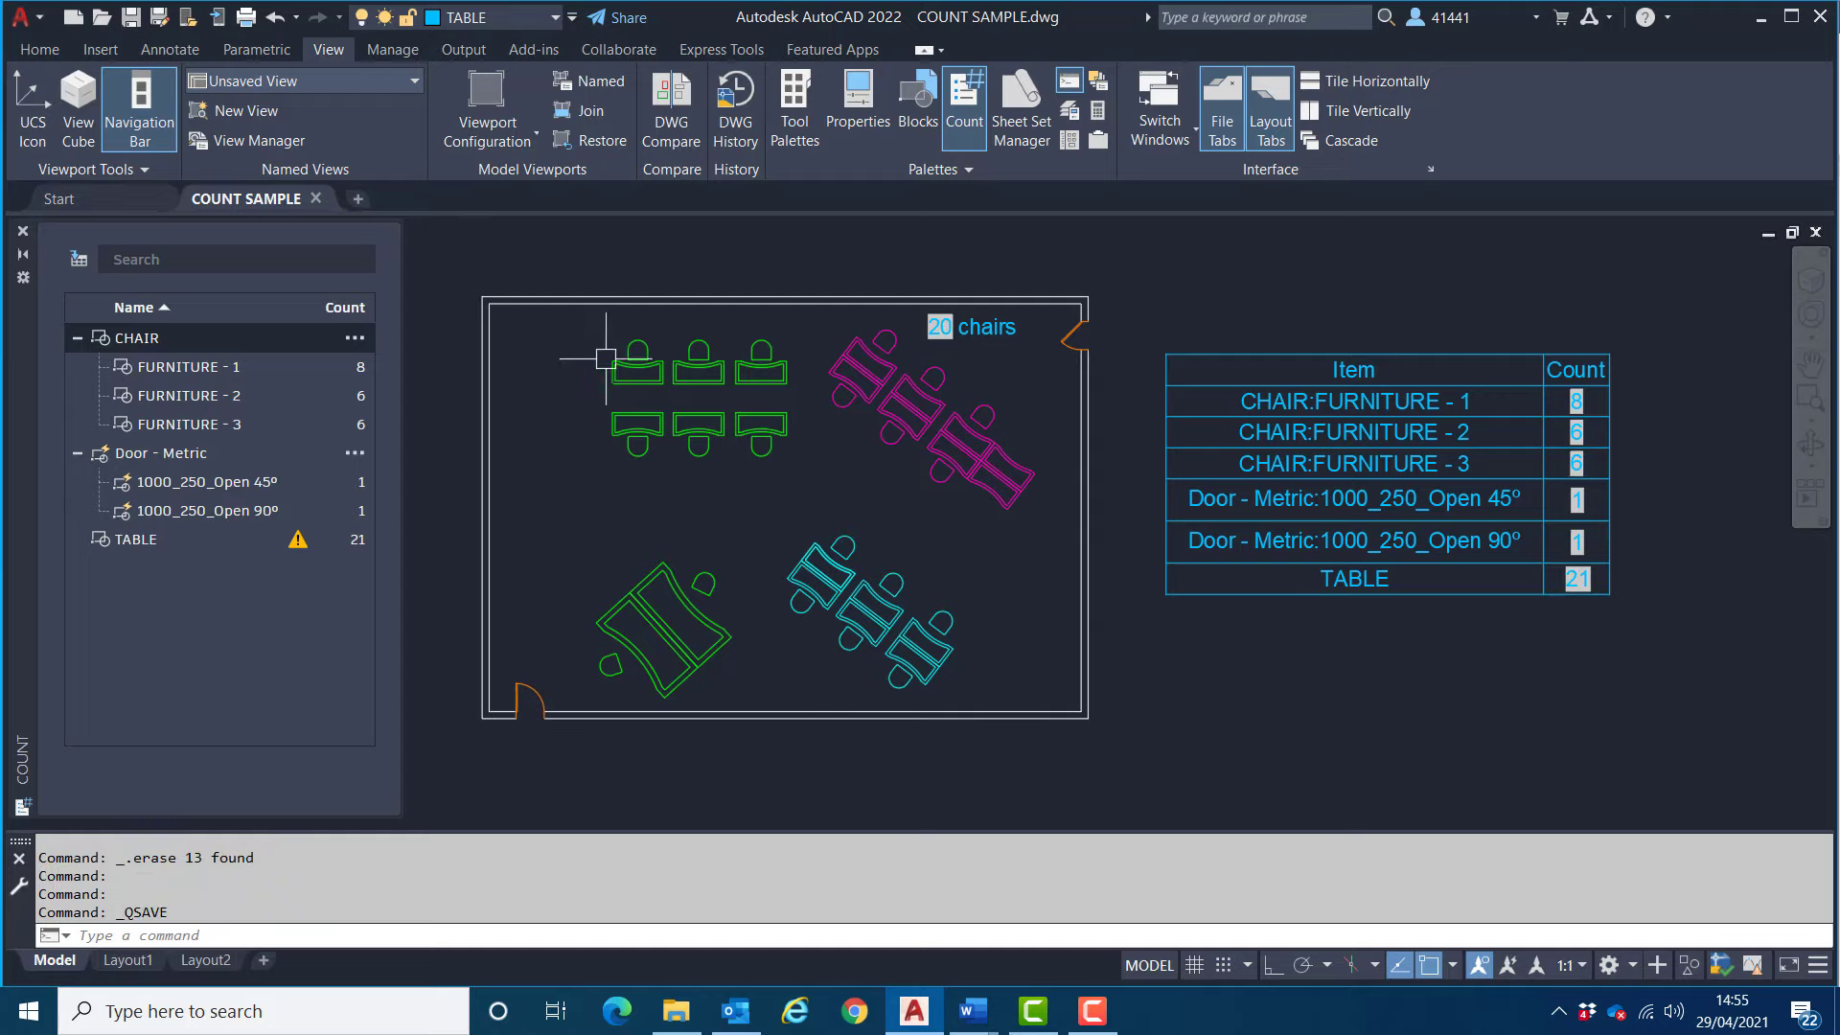